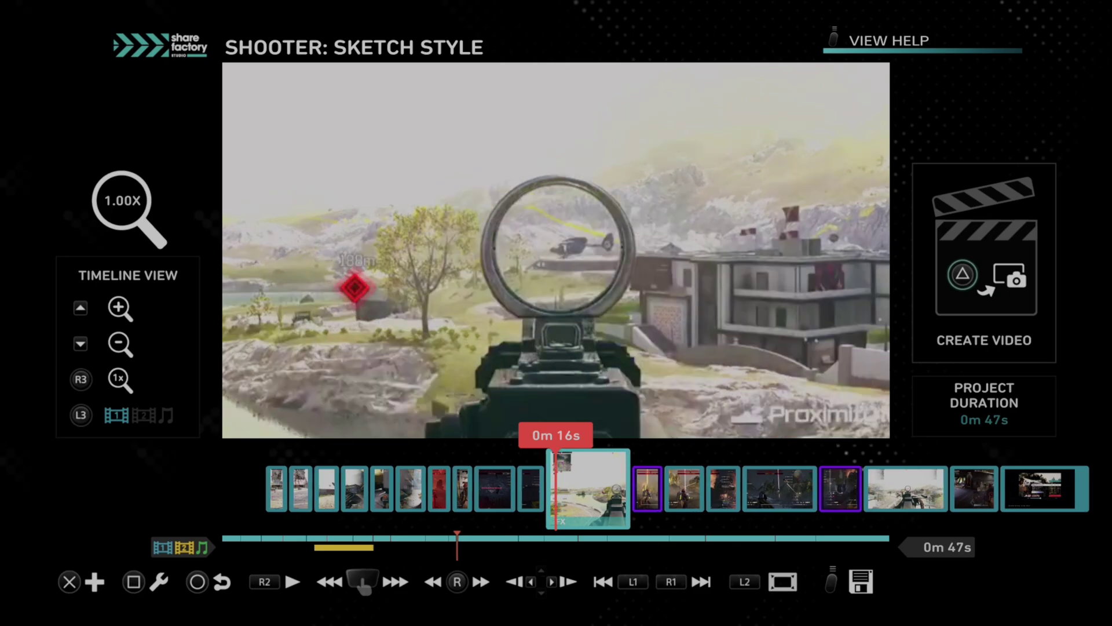
- Open overlay editing for the clip at 0m 16s and start adding a new overlay
{"action": "key", "text": "square"}
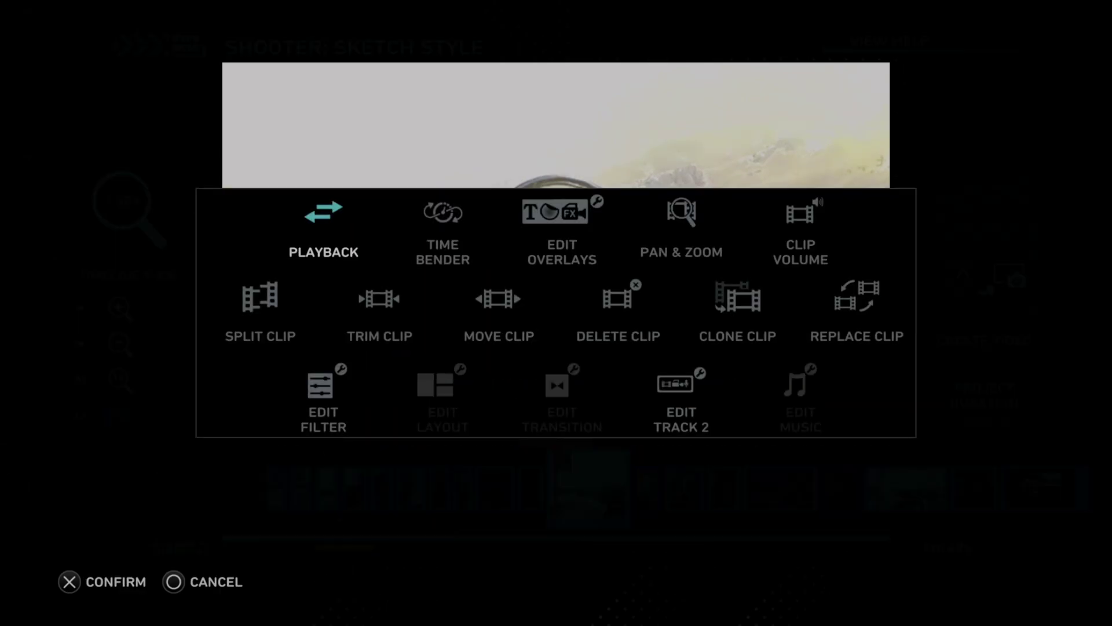
{"action": "key", "text": "Right"}
{"action": "key", "text": "Right"}
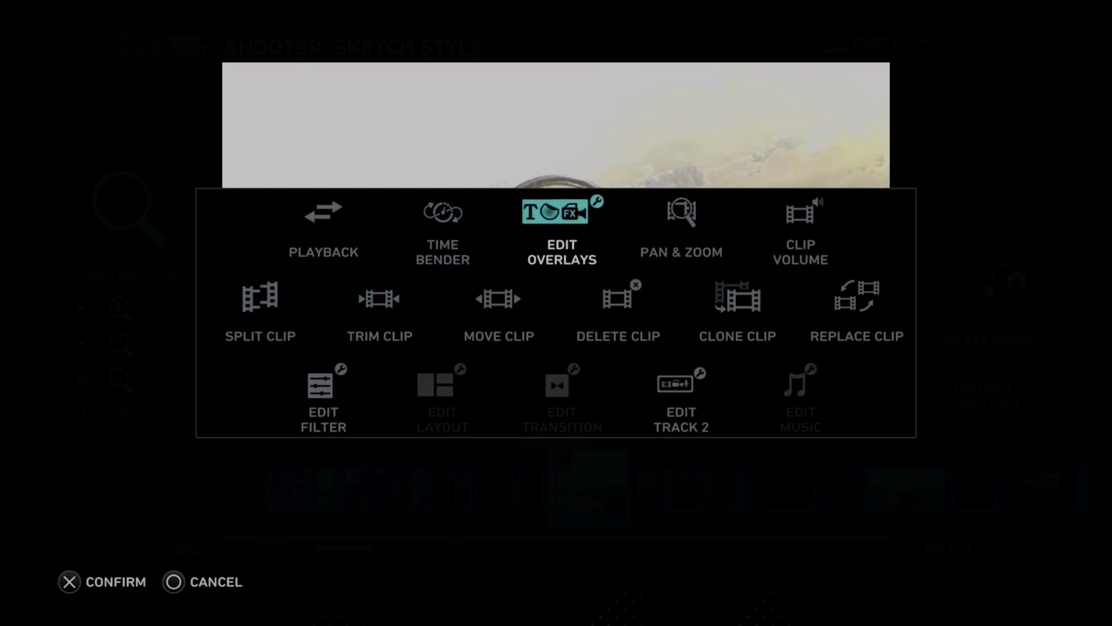
{"action": "key", "text": "Return"}
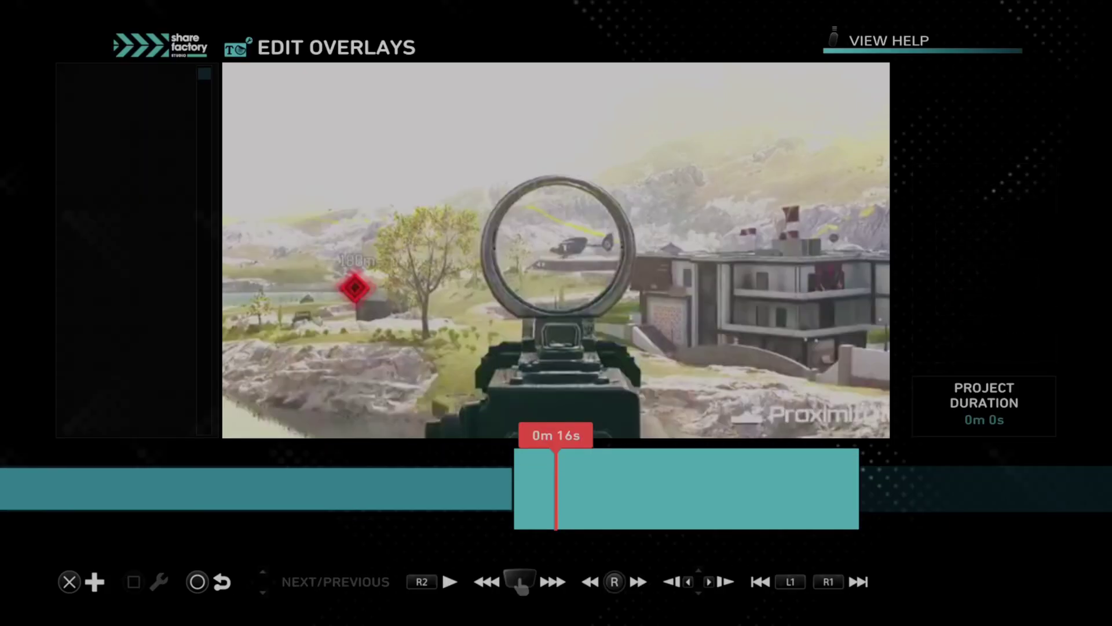
{"action": "key", "text": "Return"}
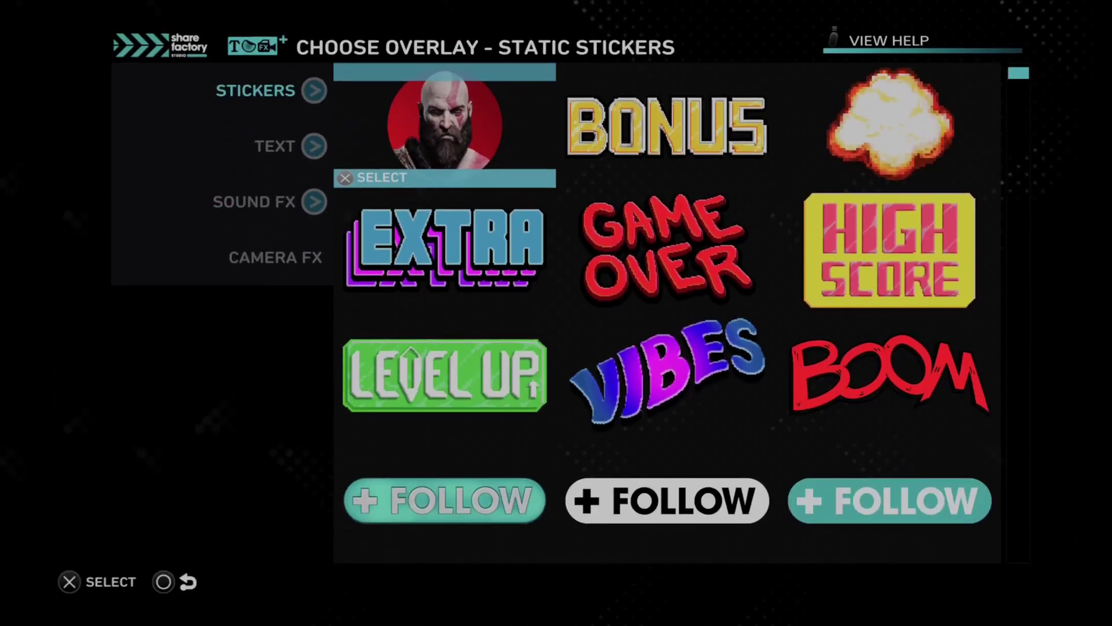
- Switch the overlay choices from static stickers to the Standard Text category
{"action": "key", "text": "Left"}
{"action": "key", "text": "Down"}
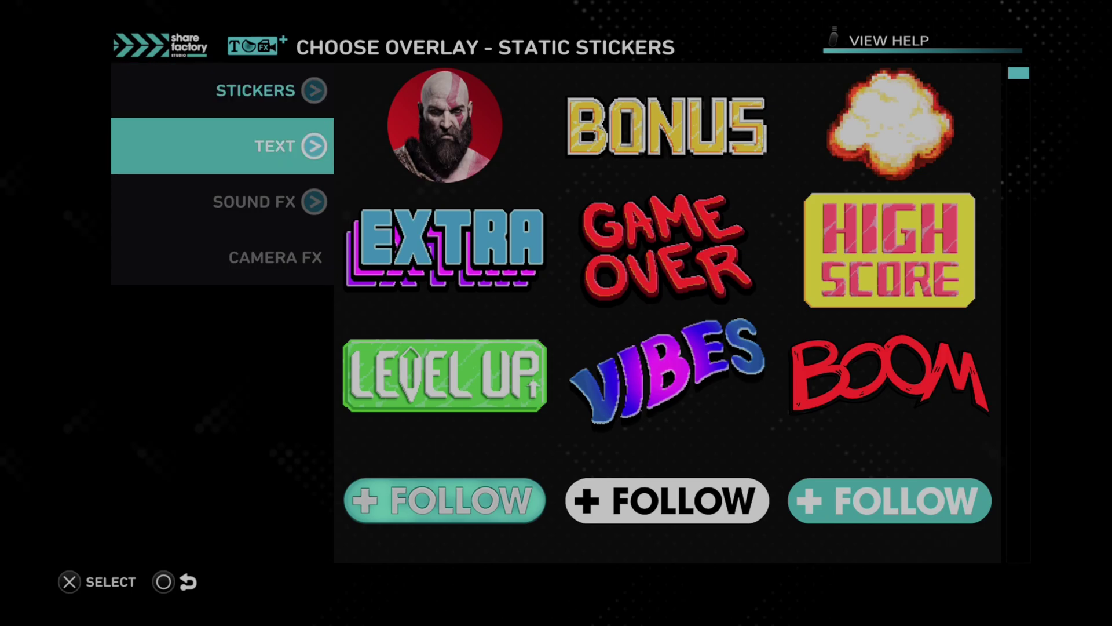
{"action": "key", "text": "Return"}
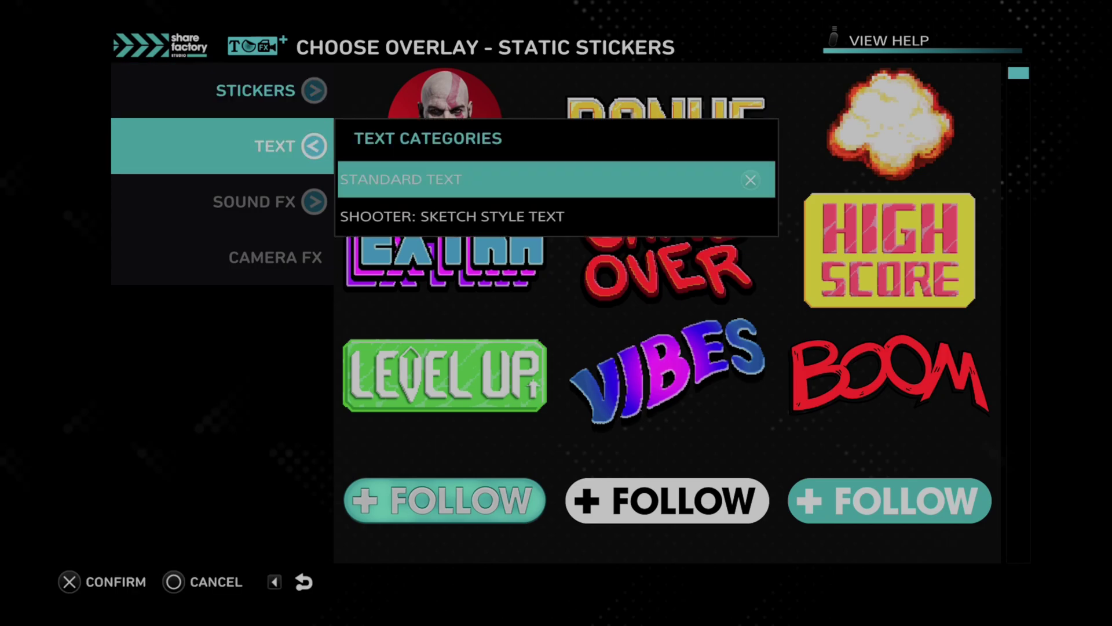
{"action": "key", "text": "Down"}
{"action": "key", "text": "Up"}
{"action": "key", "text": "Down"}
{"action": "key", "text": "Up"}
{"action": "key", "text": "Down"}
{"action": "key", "text": "Up"}
{"action": "key", "text": "Return"}
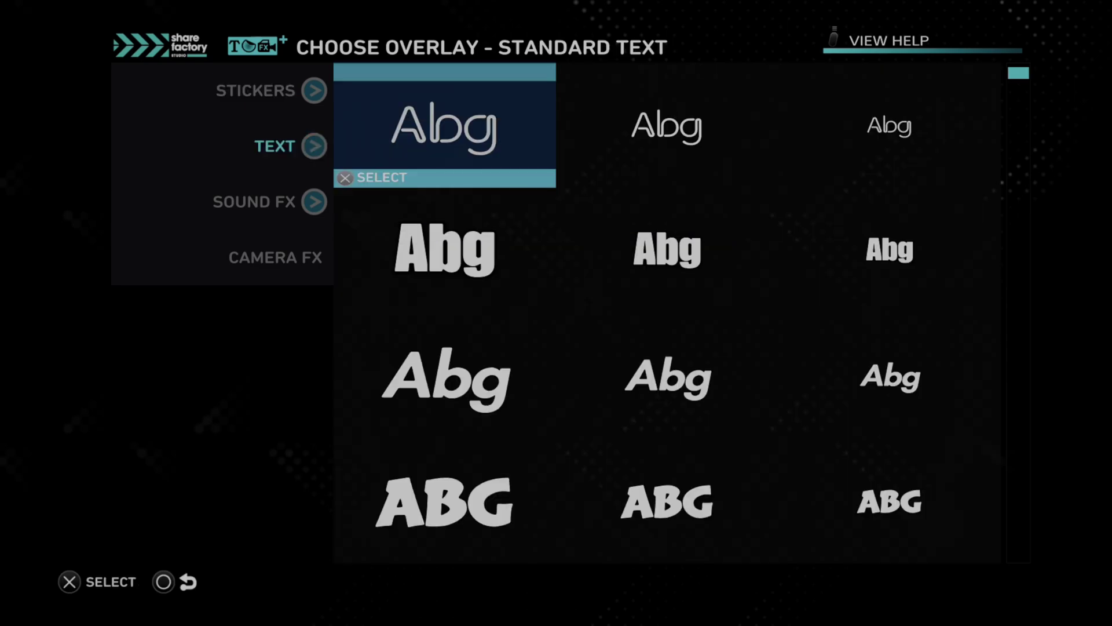
- Browse the Standard Text fonts and their available sizes
{"action": "key", "text": "Right"}
{"action": "key", "text": "Down"}
{"action": "key", "text": "Down"}
{"action": "key", "text": "Down"}
{"action": "key", "text": "Down"}
{"action": "key", "text": "Down"}
{"action": "key", "text": "Down"}
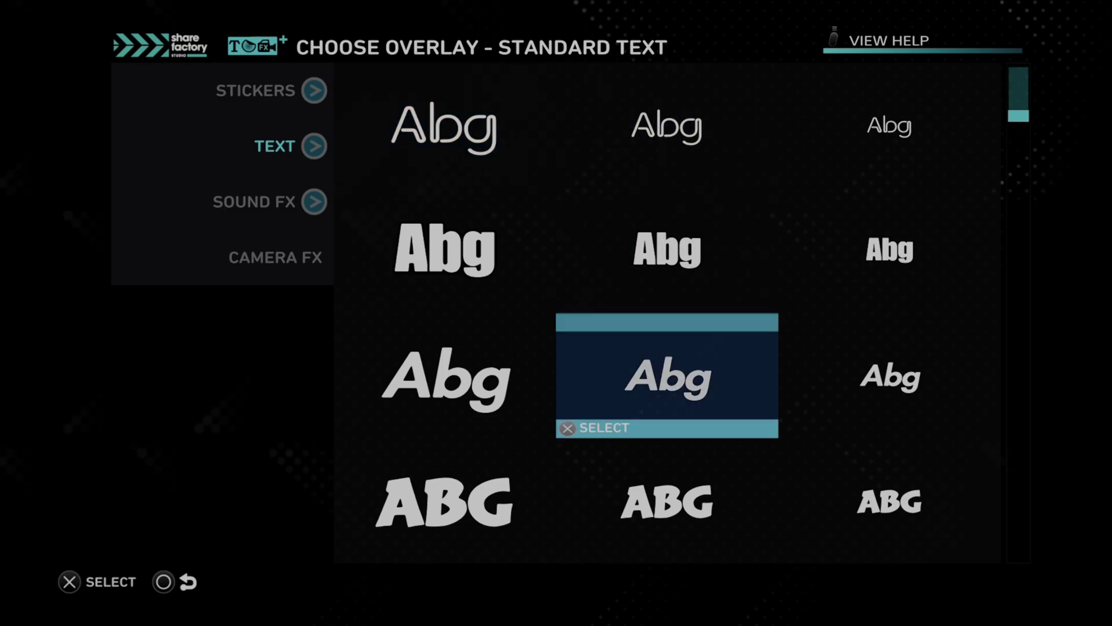
{"action": "key", "text": "Down"}
{"action": "key", "text": "Down"}
{"action": "key", "text": "Down"}
{"action": "key", "text": "Down"}
{"action": "key", "text": "Down"}
{"action": "key", "text": "Down"}
{"action": "key", "text": "Down"}
{"action": "key", "text": "Down"}
{"action": "key", "text": "Down"}
{"action": "key", "text": "Down"}
{"action": "key", "text": "Down"}
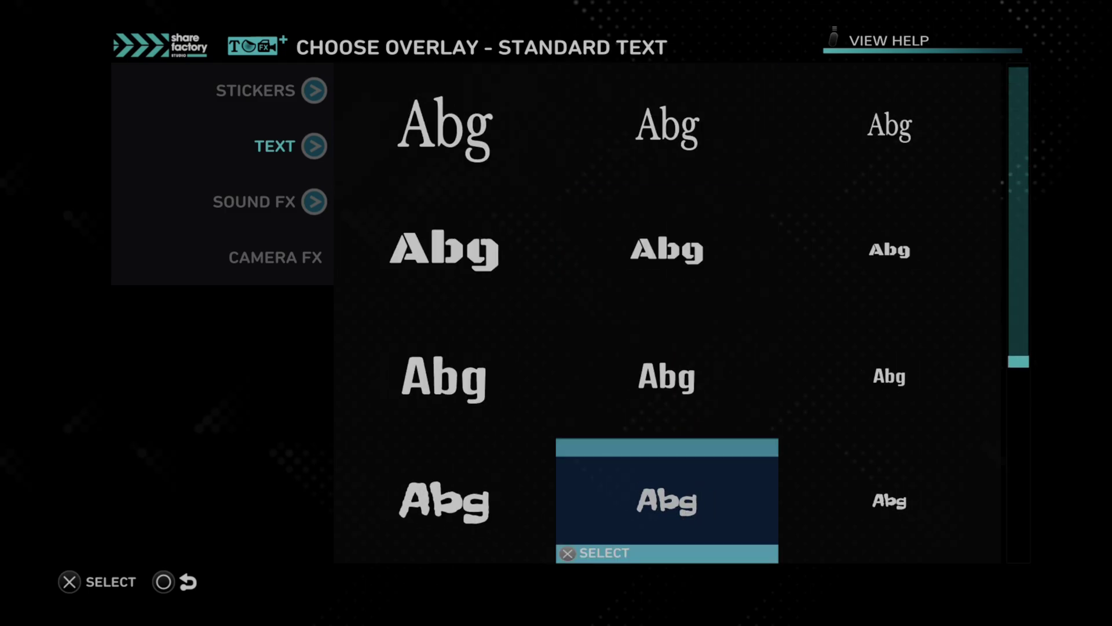
{"action": "key", "text": "Down"}
{"action": "key", "text": "Down"}
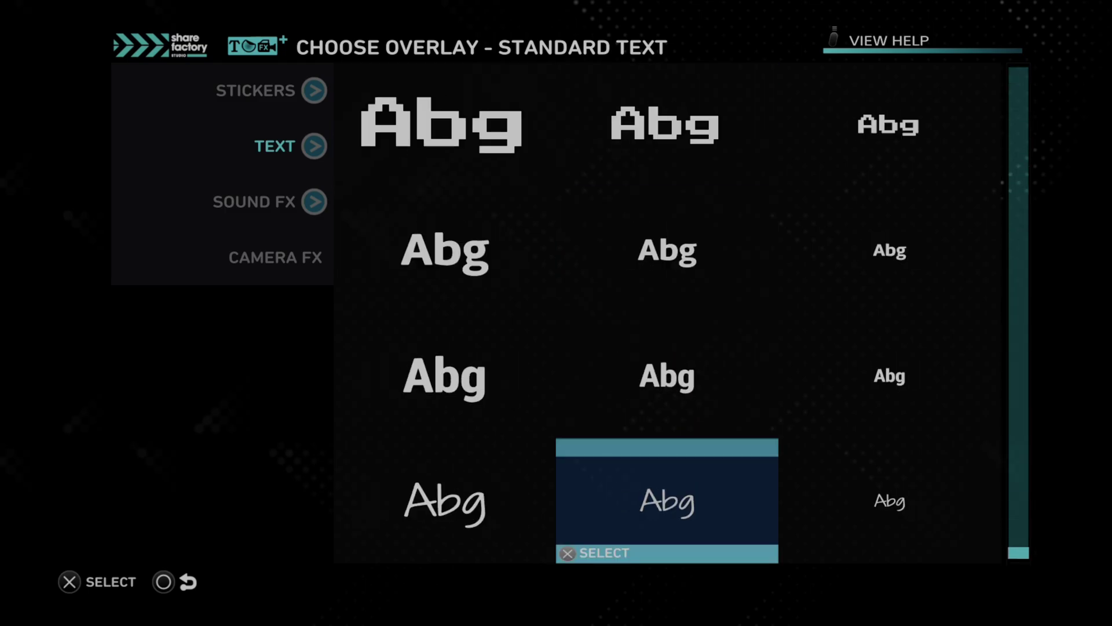
{"action": "key", "text": "Up"}
{"action": "key", "text": "Up"}
{"action": "key", "text": "Up"}
{"action": "key", "text": "Up"}
{"action": "key", "text": "Up"}
{"action": "key", "text": "Up"}
{"action": "key", "text": "Up"}
{"action": "key", "text": "Up"}
{"action": "key", "text": "Up"}
{"action": "key", "text": "Up"}
{"action": "key", "text": "Up"}
{"action": "key", "text": "Up"}
{"action": "key", "text": "Up"}
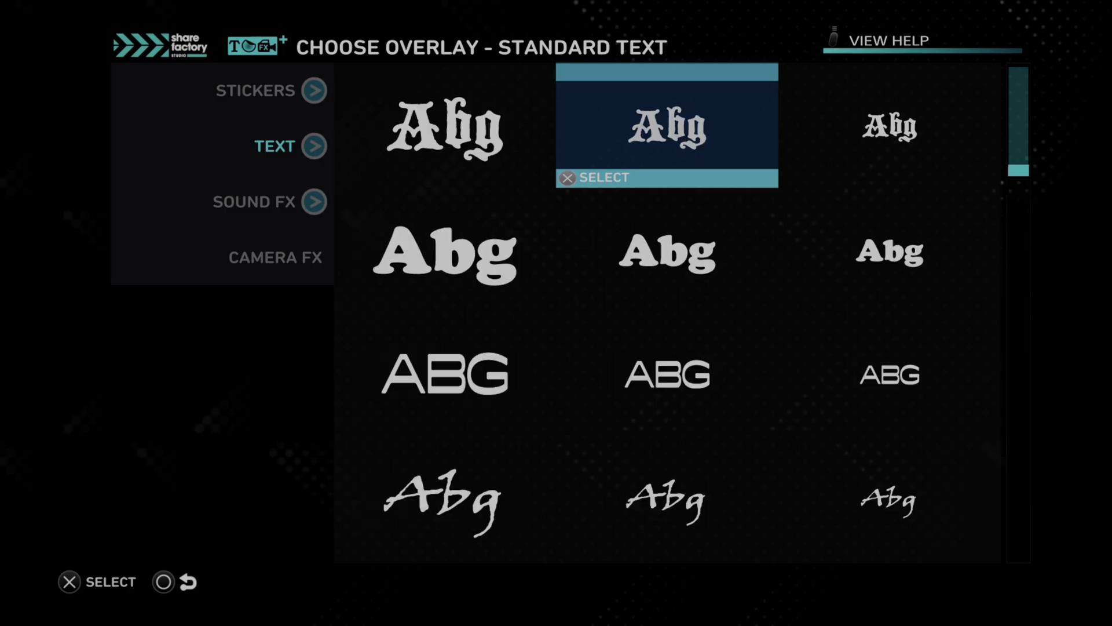
{"action": "key", "text": "Up"}
{"action": "key", "text": "Up"}
{"action": "key", "text": "Up"}
{"action": "key", "text": "Up"}
- Add a text overlay in the medium-size bold condensed font with a black outline, reading "keep shooting"
{"action": "key", "text": "Down"}
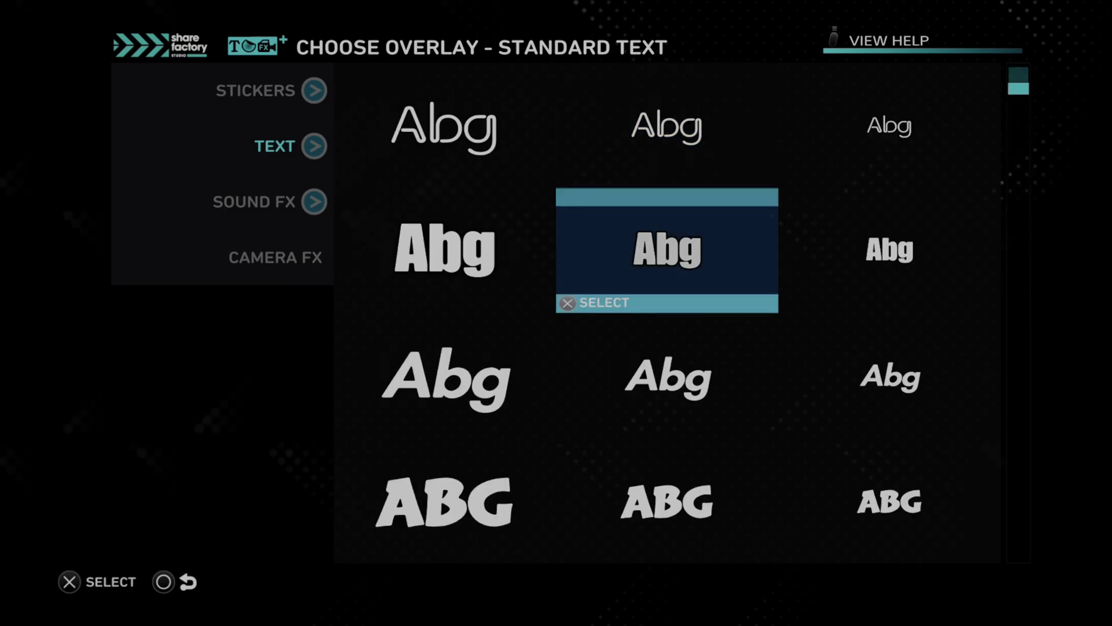
{"action": "key", "text": "Return"}
{"action": "key", "text": "Left"}
{"action": "key", "text": "Left"}
{"action": "key", "text": "Left"}
{"action": "key", "text": "Left"}
{"action": "key", "text": "Right"}
{"action": "key", "text": "Right"}
{"action": "key", "text": "Right"}
{"action": "key", "text": "Right"}
{"action": "key", "text": "Right"}
{"action": "key", "text": "Right"}
{"action": "type", "text": "keep"}
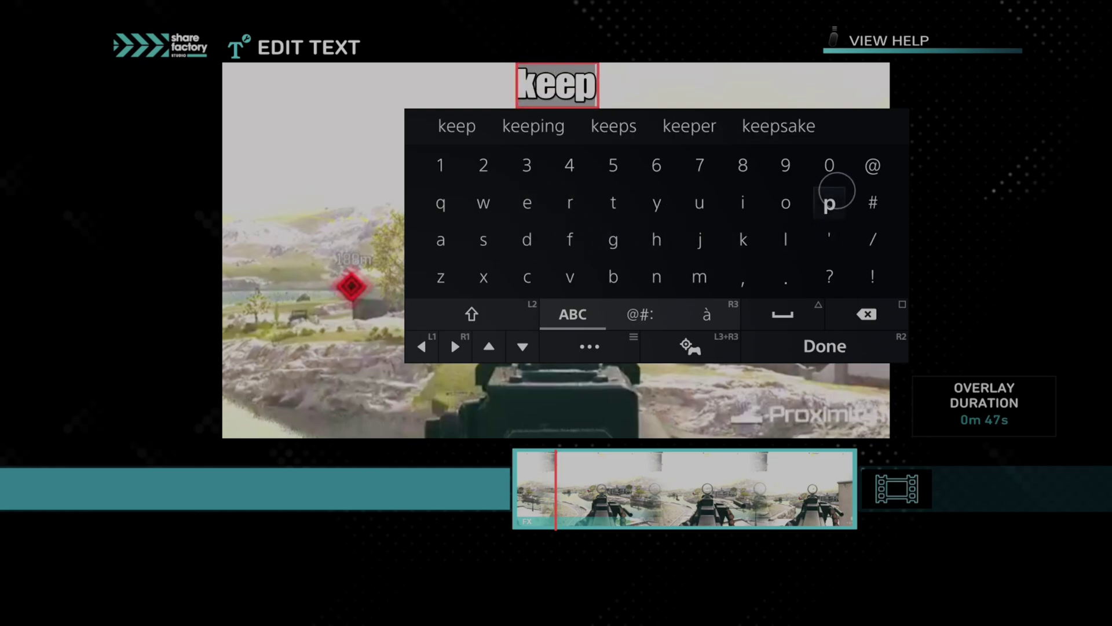
{"action": "type", "text": " shoot"}
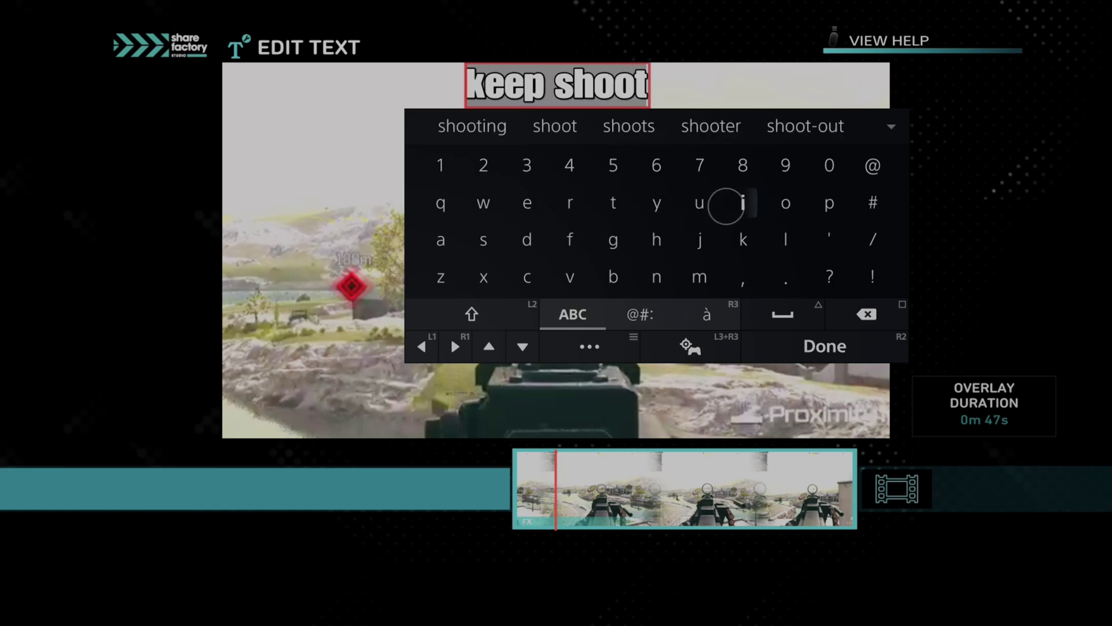
{"action": "type", "text": "ing"}
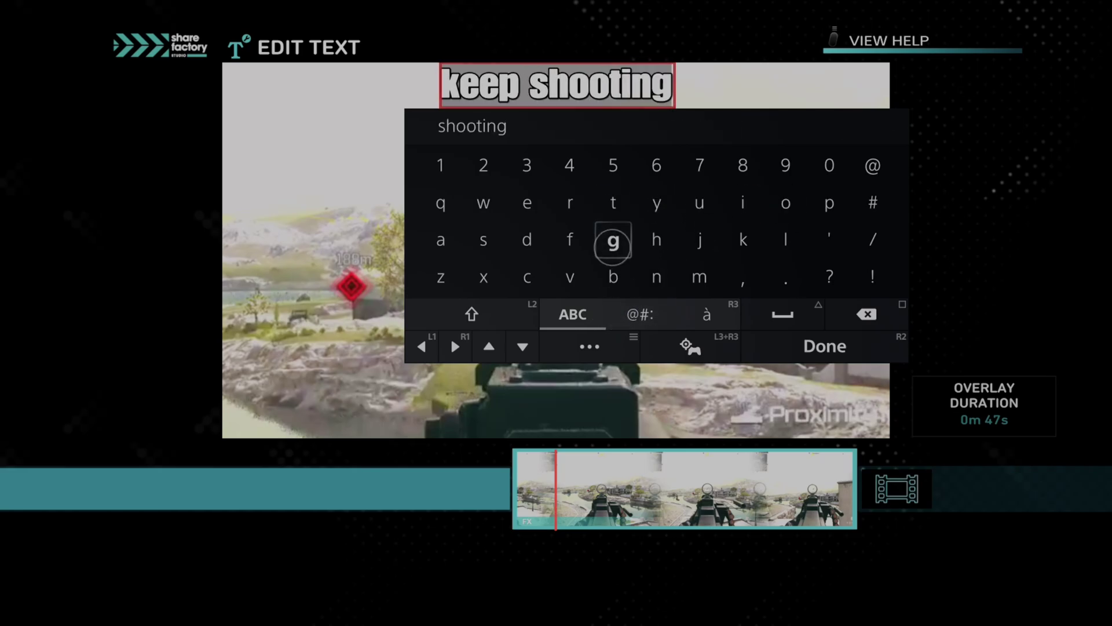
{"action": "key", "text": "Return"}
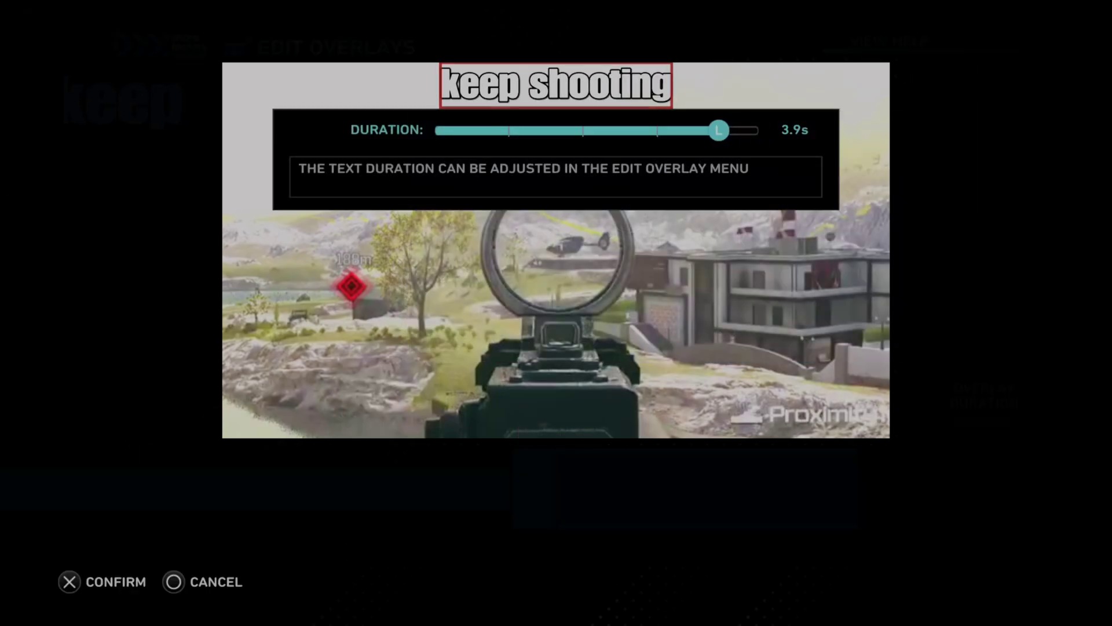
- Set the duration of the "keep shooting" text to 3.0s
{"action": "key", "text": "Left"}
{"action": "key", "text": "Right"}
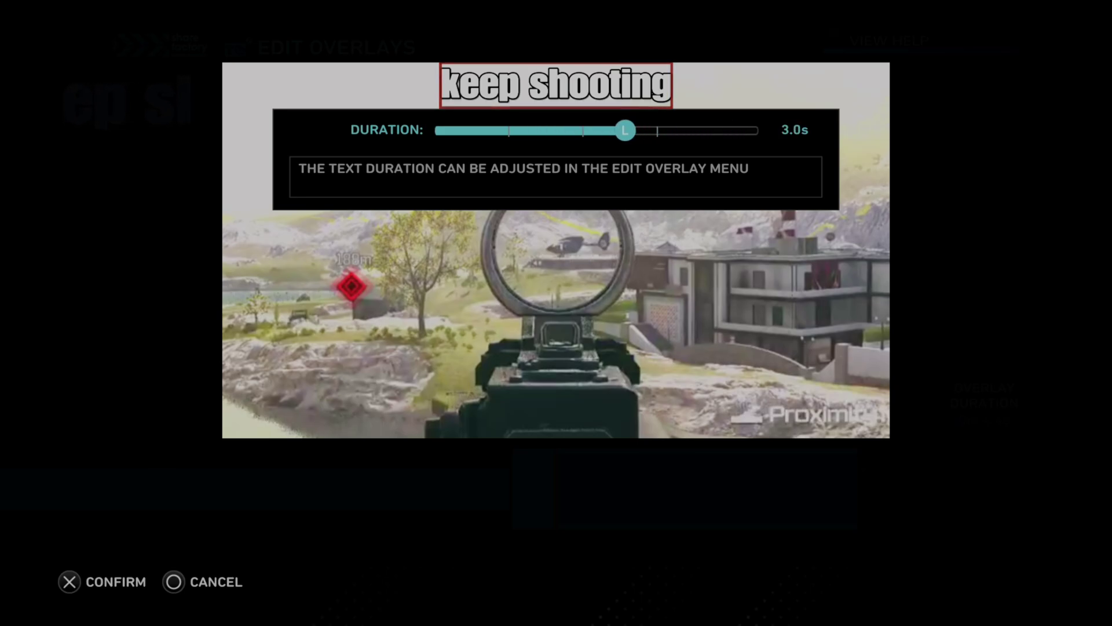
{"action": "key", "text": "Return"}
- Transform the "keep shooting" text: enlarge it to nearly the full frame width and place it across the upper part of the picture
{"action": "key", "text": "Right"}
{"action": "key", "text": "Left"}
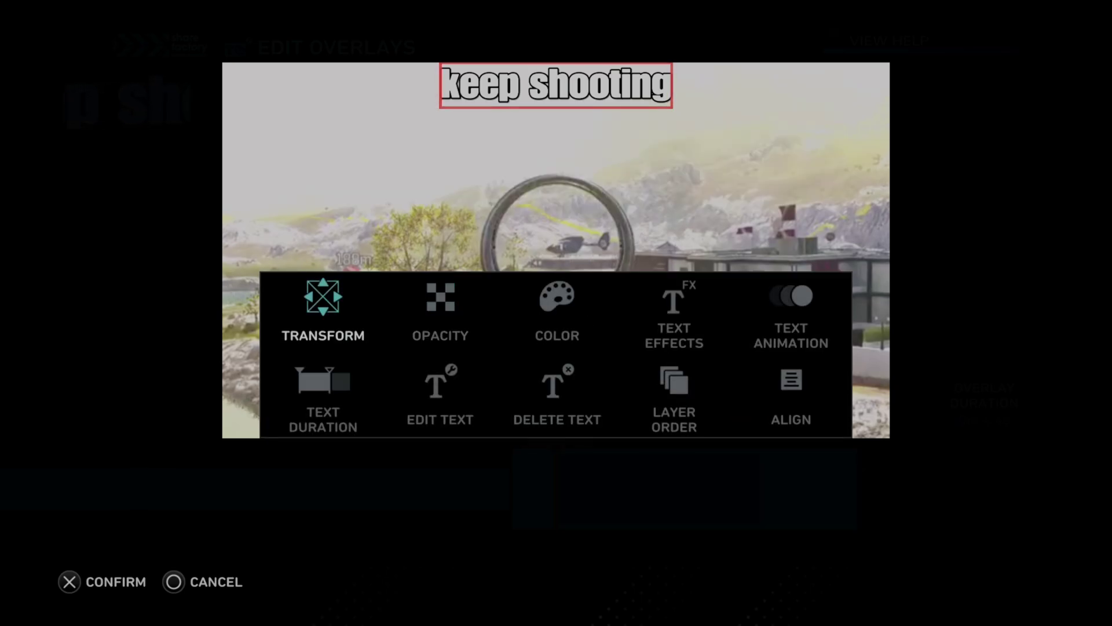
{"action": "key", "text": "Return"}
{"action": "key", "text": "Down"}
{"action": "key", "text": "Left"}
{"action": "key", "text": "Right"}
{"action": "key", "text": "Left"}
{"action": "key", "text": "Down"}
{"action": "key", "text": "Right"}
{"action": "key", "text": "Up"}
{"action": "key", "text": "R1"}
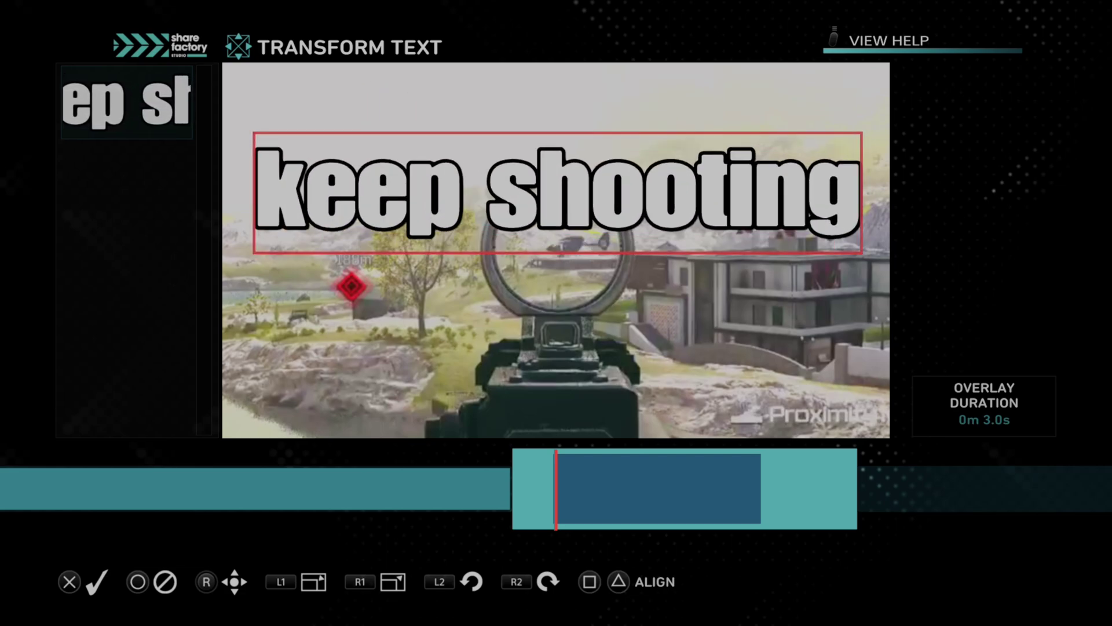
{"action": "key", "text": "L1"}
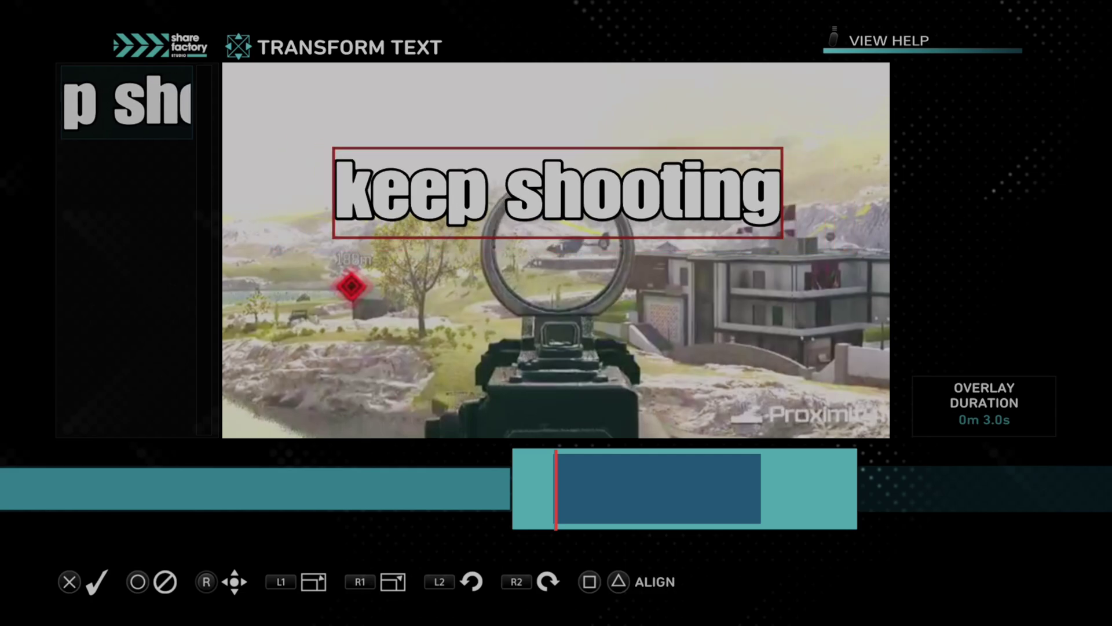
{"action": "key", "text": "R1"}
{"action": "key", "text": "Up"}
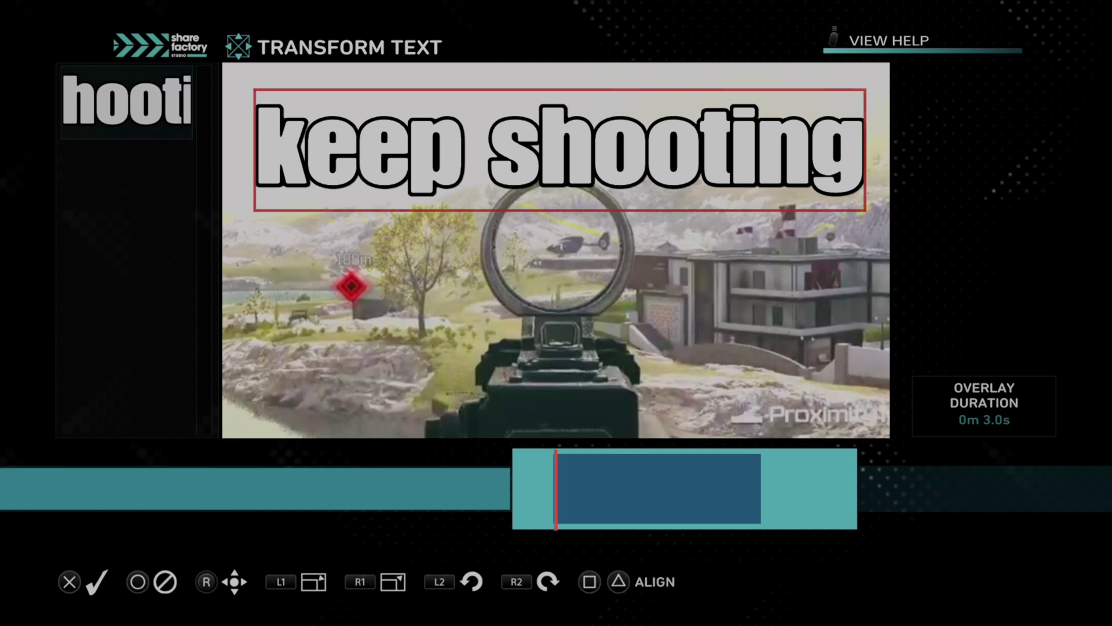
{"action": "key", "text": "Return"}
{"action": "key", "text": "Right"}
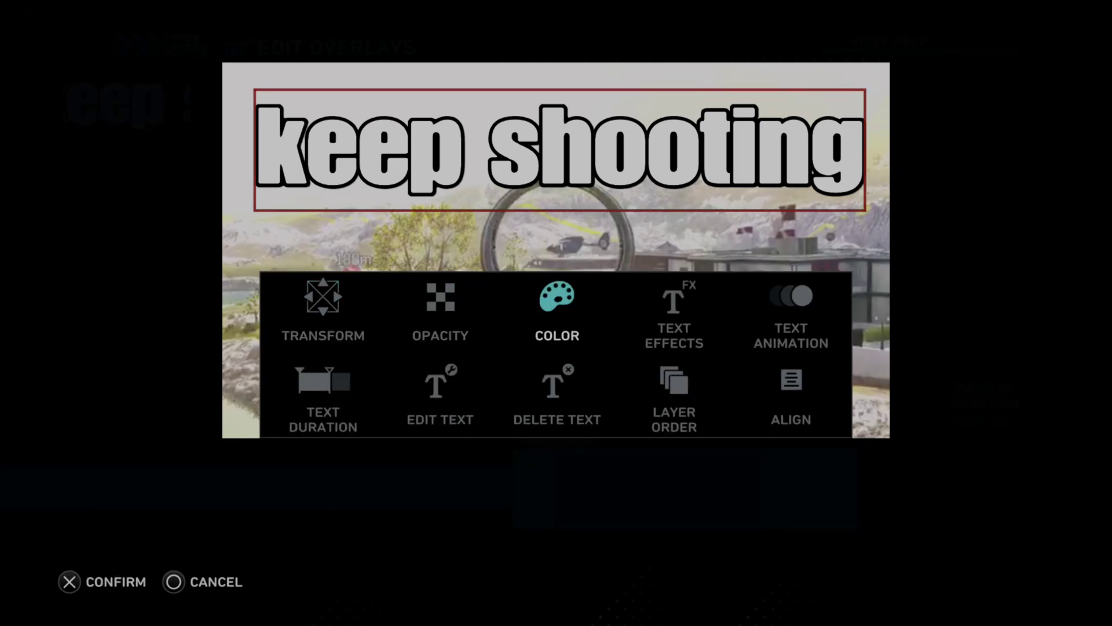
{"action": "key", "text": "Return"}
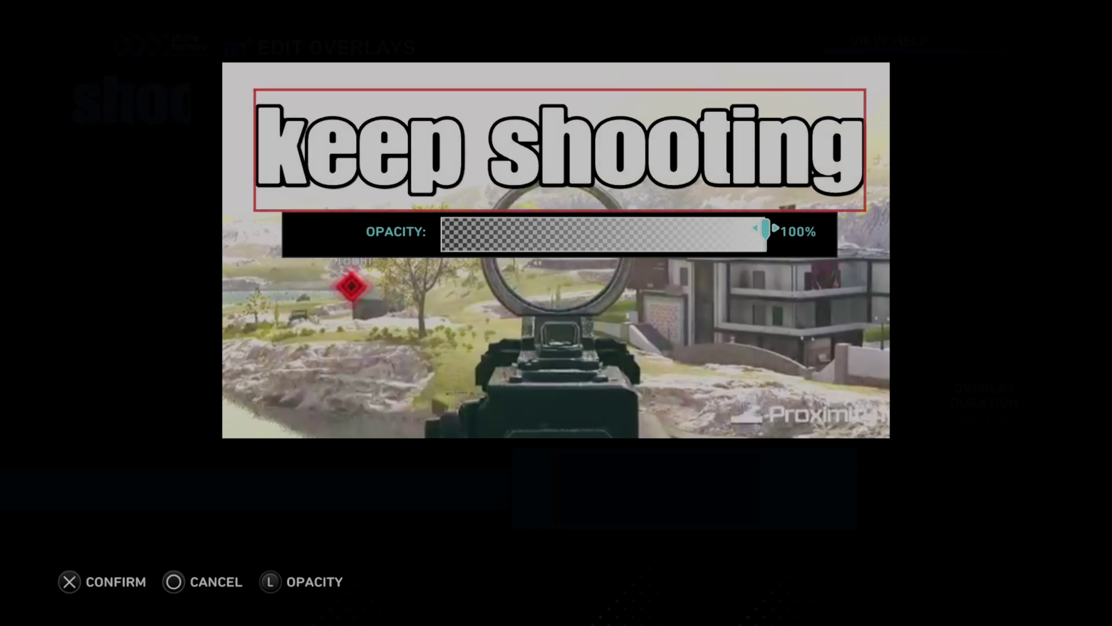
{"action": "key", "text": "Escape"}
- Color the "keep shooting" text with the yellow preset swatch
{"action": "key", "text": "Return"}
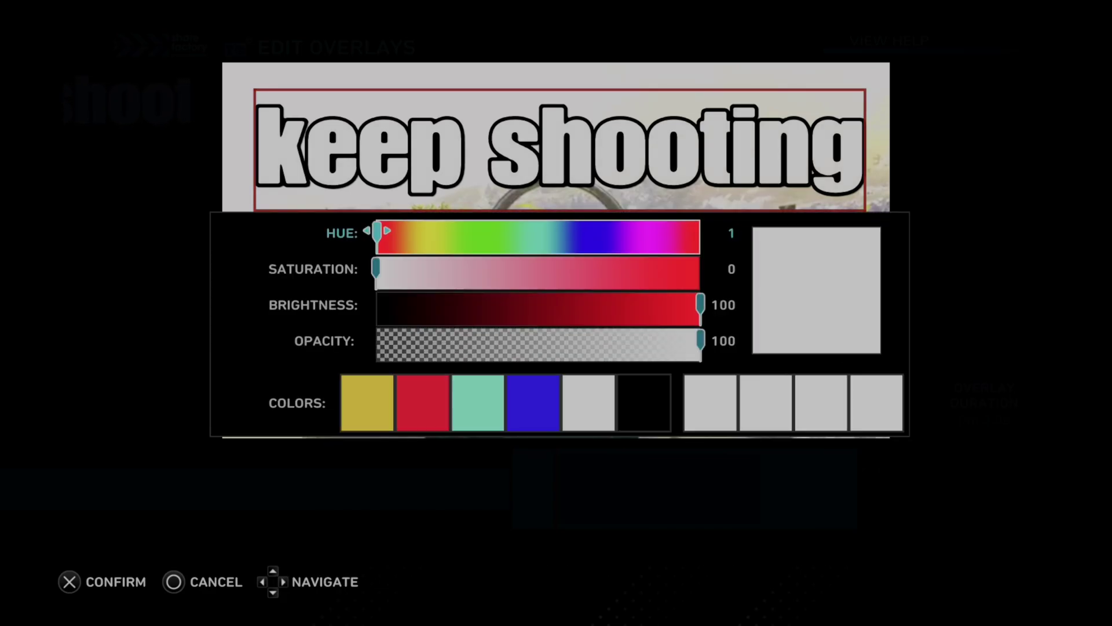
{"action": "key", "text": "Down"}
{"action": "key", "text": "Down"}
{"action": "key", "text": "Down"}
{"action": "key", "text": "Down"}
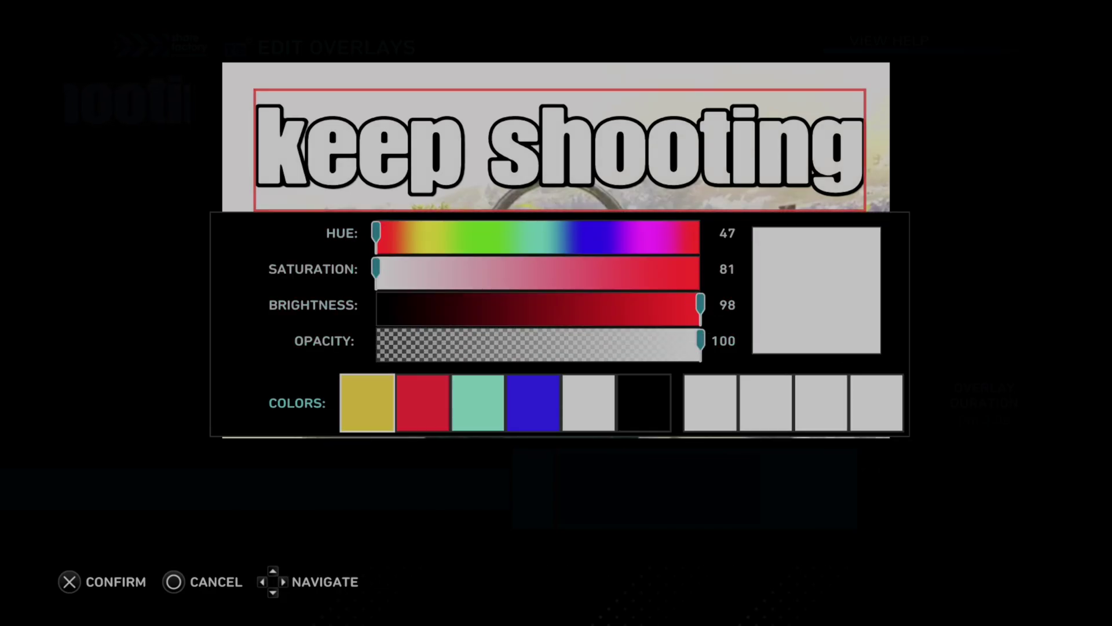
{"action": "key", "text": "Return"}
- Preview the available text effects on the "keep shooting" text
{"action": "key", "text": "Right"}
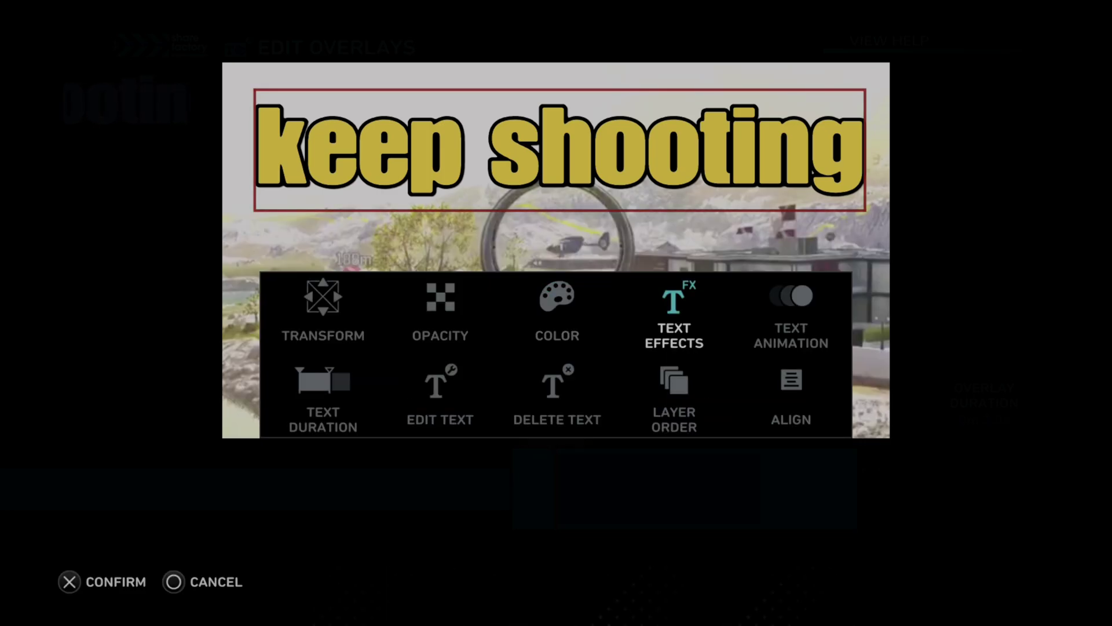
{"action": "key", "text": "Return"}
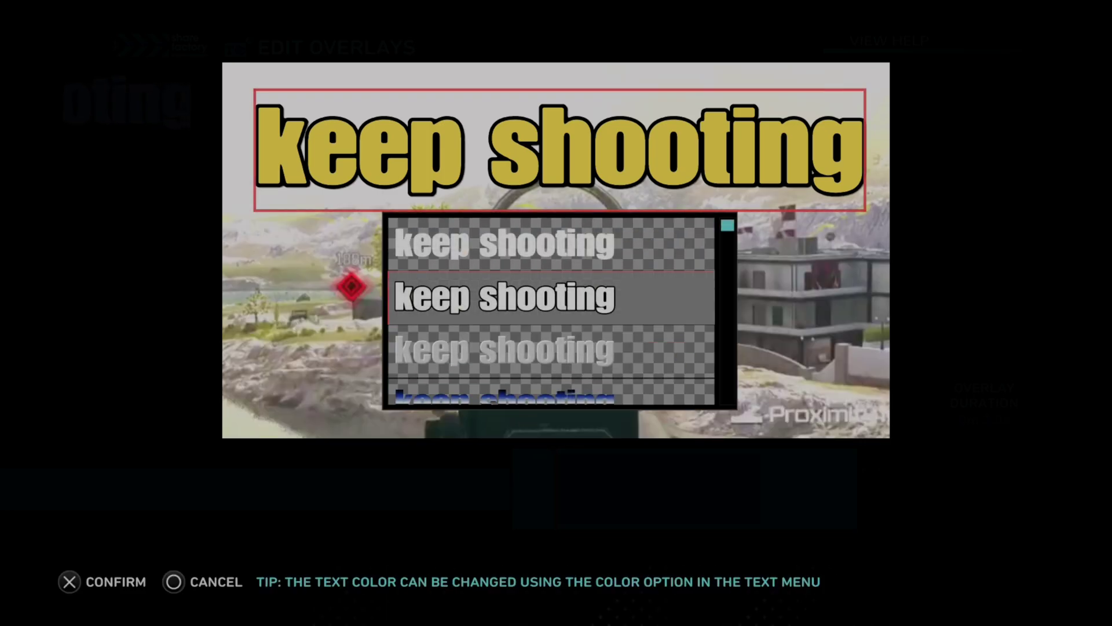
{"action": "key", "text": "Down"}
{"action": "key", "text": "Down"}
{"action": "key", "text": "Down"}
{"action": "key", "text": "Down"}
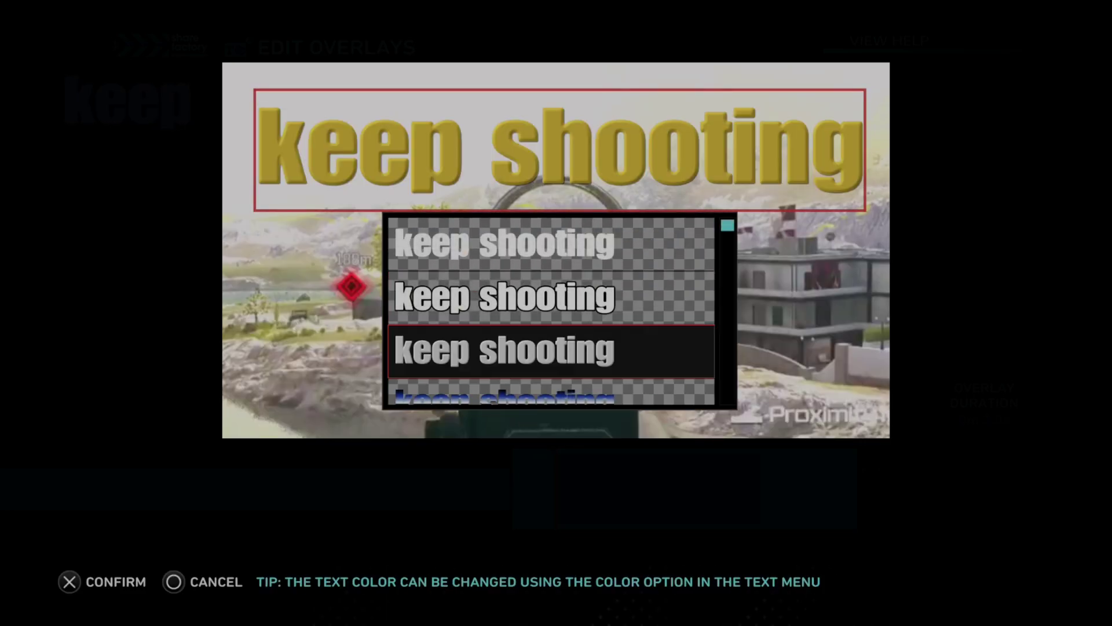
{"action": "key", "text": "Down"}
{"action": "key", "text": "Down"}
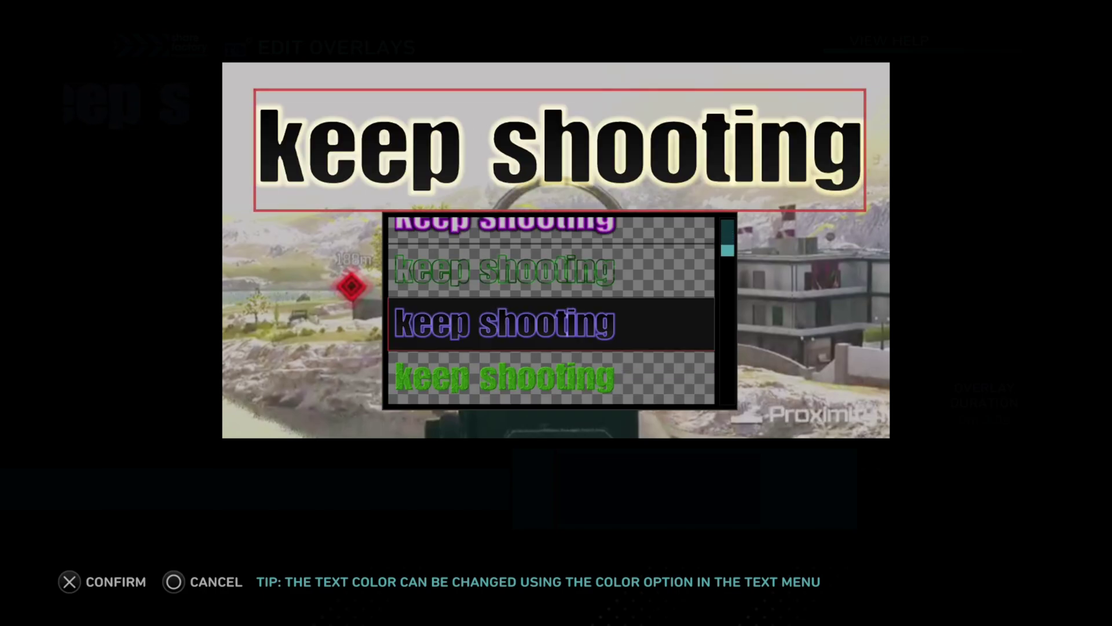
{"action": "key", "text": "Down"}
{"action": "key", "text": "Down"}
{"action": "key", "text": "Down"}
{"action": "key", "text": "Down"}
{"action": "key", "text": "Down"}
{"action": "key", "text": "Down"}
{"action": "key", "text": "Down"}
{"action": "key", "text": "Down"}
{"action": "key", "text": "Down"}
{"action": "key", "text": "Down"}
{"action": "key", "text": "Down"}
{"action": "key", "text": "Down"}
{"action": "key", "text": "Down"}
{"action": "key", "text": "Down"}
{"action": "key", "text": "Down"}
{"action": "key", "text": "Down"}
{"action": "key", "text": "Down"}
{"action": "key", "text": "Down"}
{"action": "key", "text": "Down"}
{"action": "key", "text": "Up"}
{"action": "key", "text": "Up"}
{"action": "key", "text": "Up"}
{"action": "key", "text": "Down"}
{"action": "key", "text": "Down"}
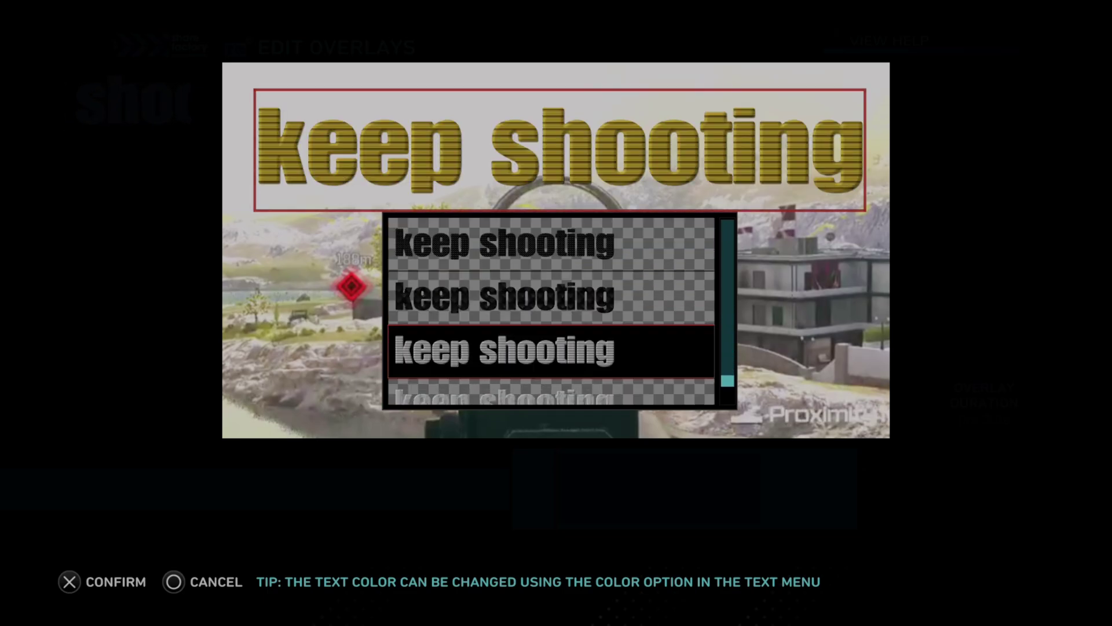
{"action": "key", "text": "Down"}
{"action": "key", "text": "Down"}
{"action": "key", "text": "Up"}
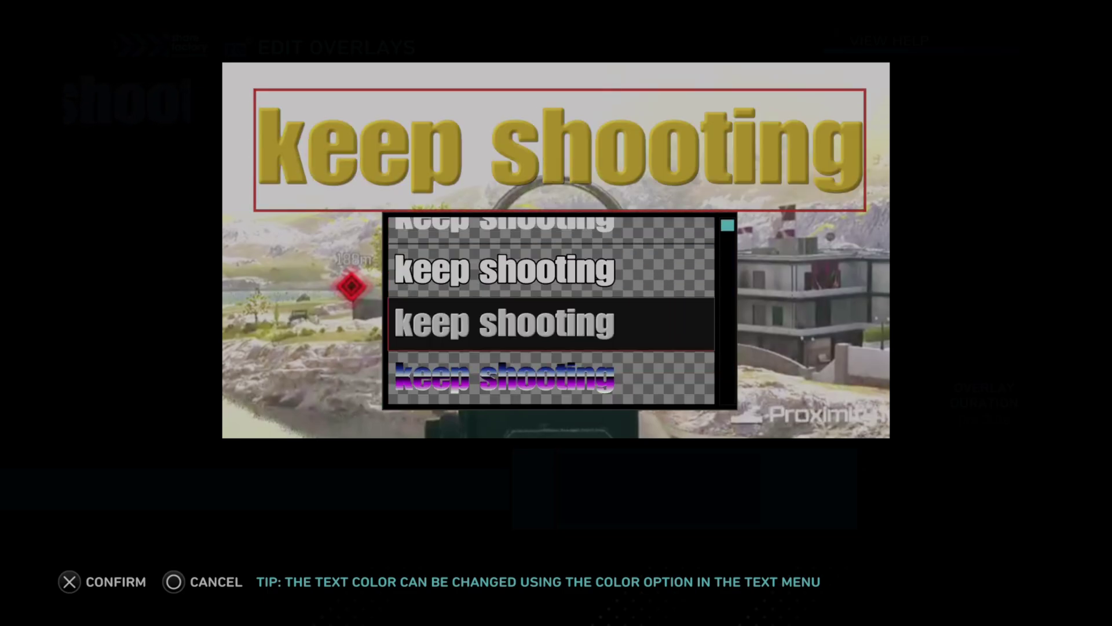
- Apply the black outline text effect, keeping the yellow fill of the "keep shooting" text
{"action": "key", "text": "Up"}
{"action": "key", "text": "Up"}
{"action": "key", "text": "Up"}
{"action": "key", "text": "Down"}
{"action": "key", "text": "Down"}
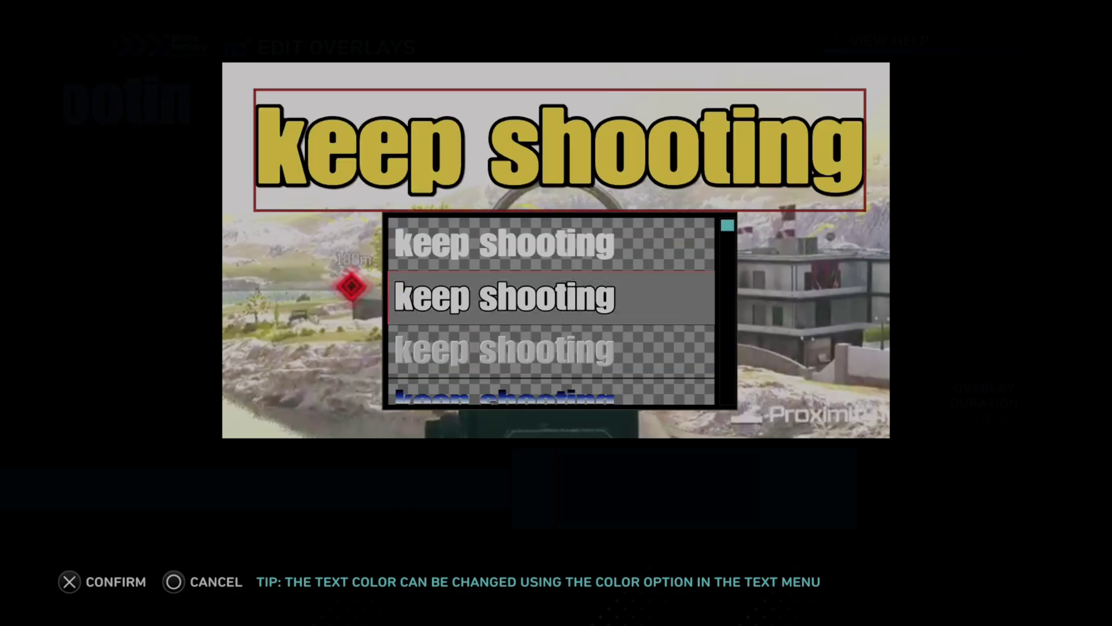
{"action": "key", "text": "Return"}
- Set the beginning animation of the "keep shooting" text to Fade In
{"action": "key", "text": "Right"}
{"action": "key", "text": "Return"}
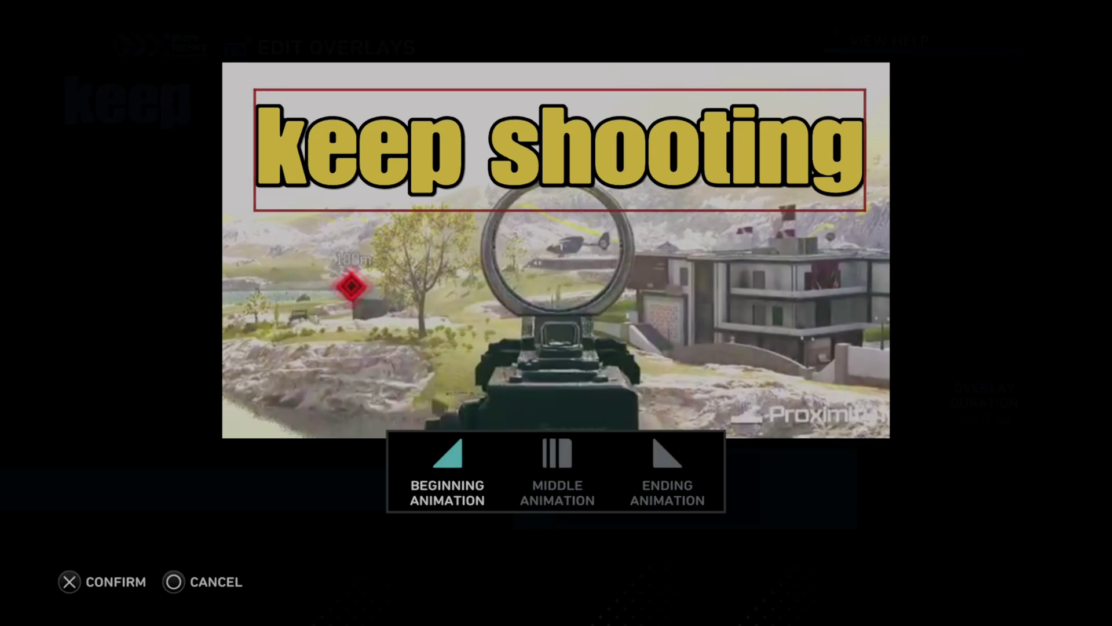
{"action": "key", "text": "Return"}
{"action": "key", "text": "Down"}
{"action": "key", "text": "Down"}
{"action": "key", "text": "Down"}
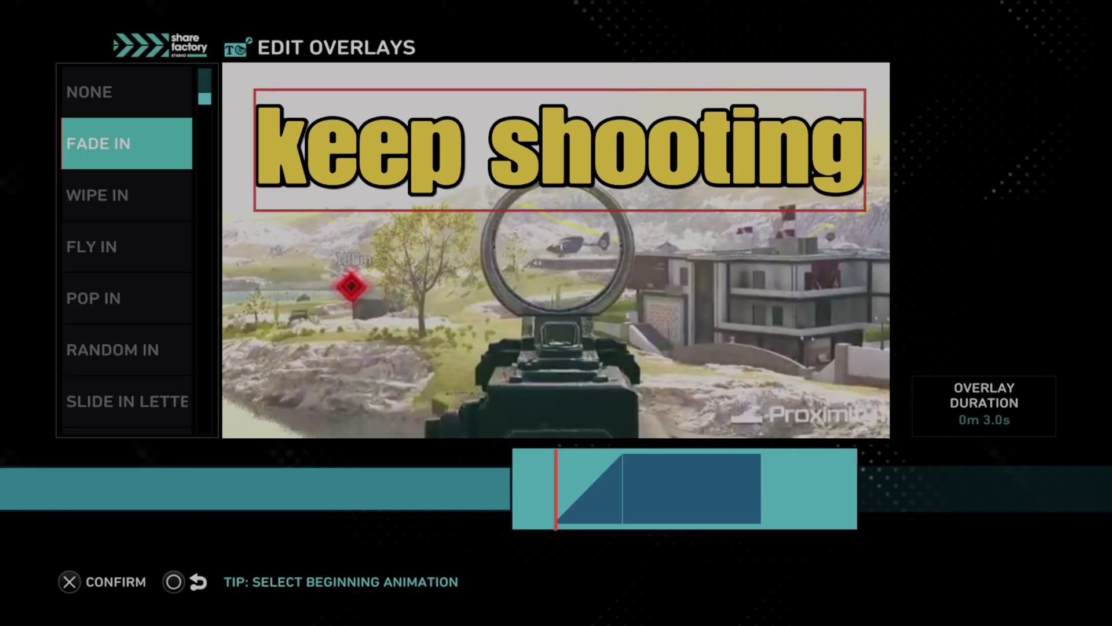
{"action": "key", "text": "Return"}
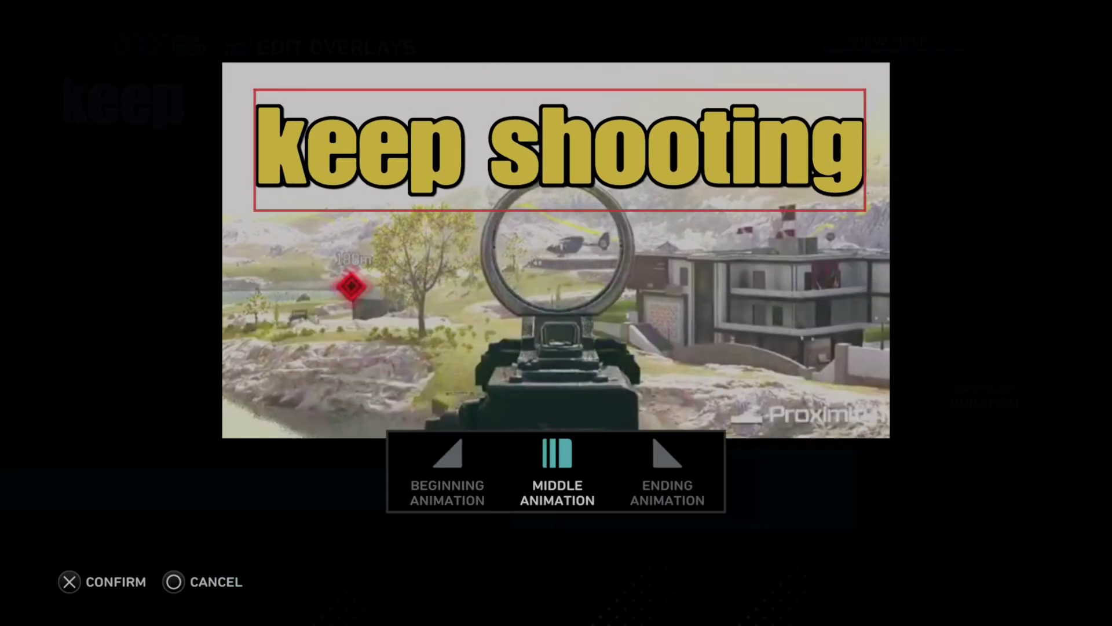
- Set the middle animation of the "keep shooting" text to Drift
{"action": "key", "text": "Return"}
{"action": "key", "text": "Down"}
{"action": "key", "text": "Down"}
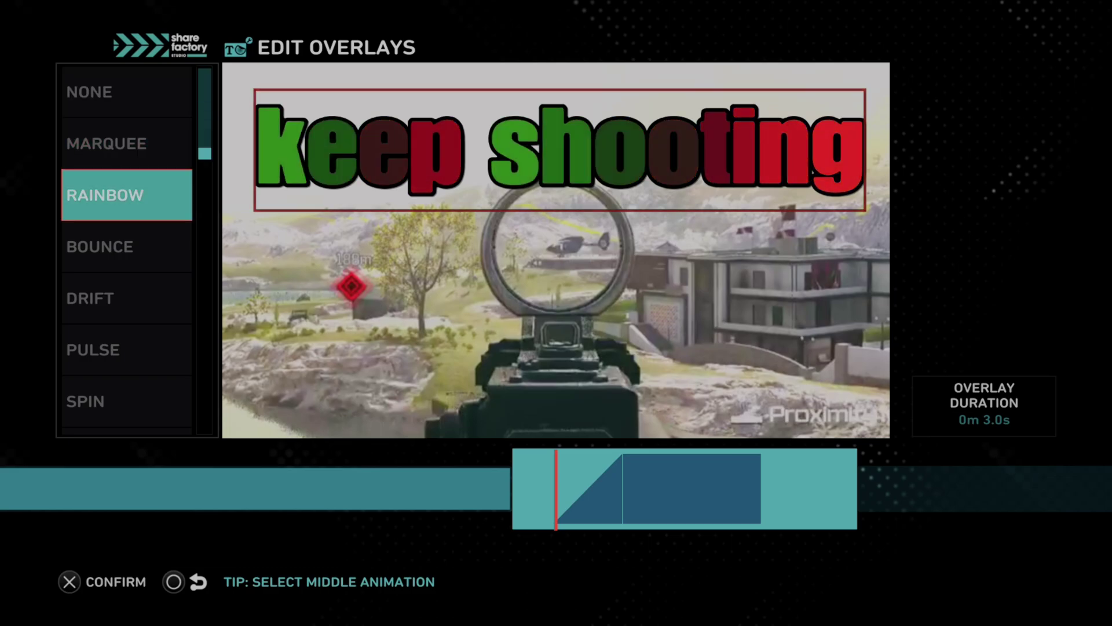
{"action": "key", "text": "Down"}
{"action": "key", "text": "Down"}
{"action": "key", "text": "Down"}
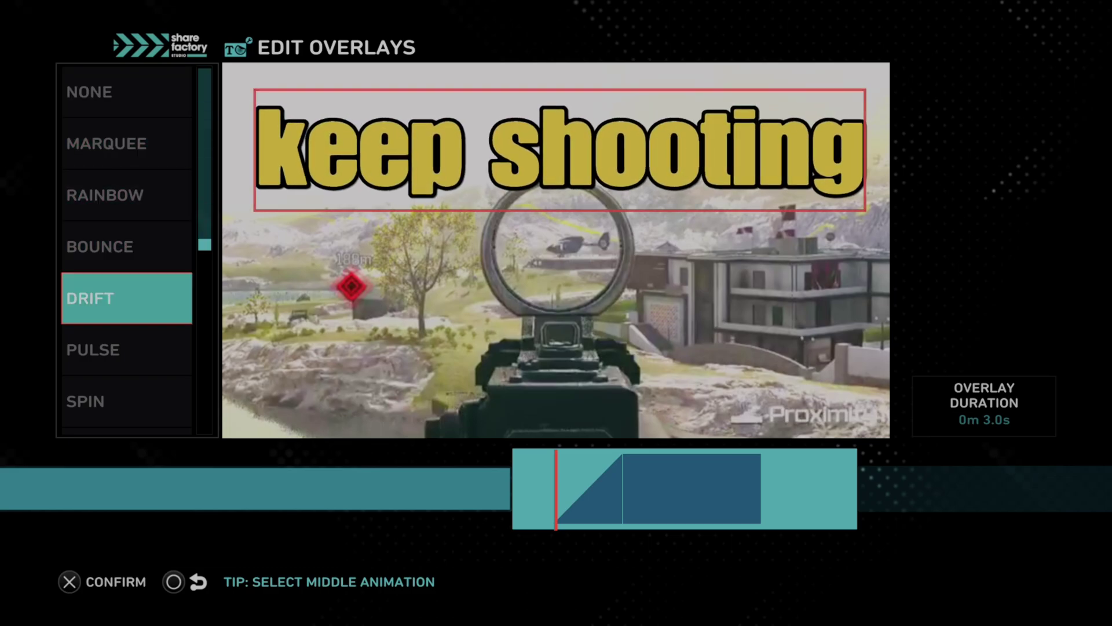
{"action": "key", "text": "Return"}
- Set the ending animation of the "keep shooting" text to Fly Out
{"action": "key", "text": "Right"}
{"action": "key", "text": "Return"}
{"action": "key", "text": "Down"}
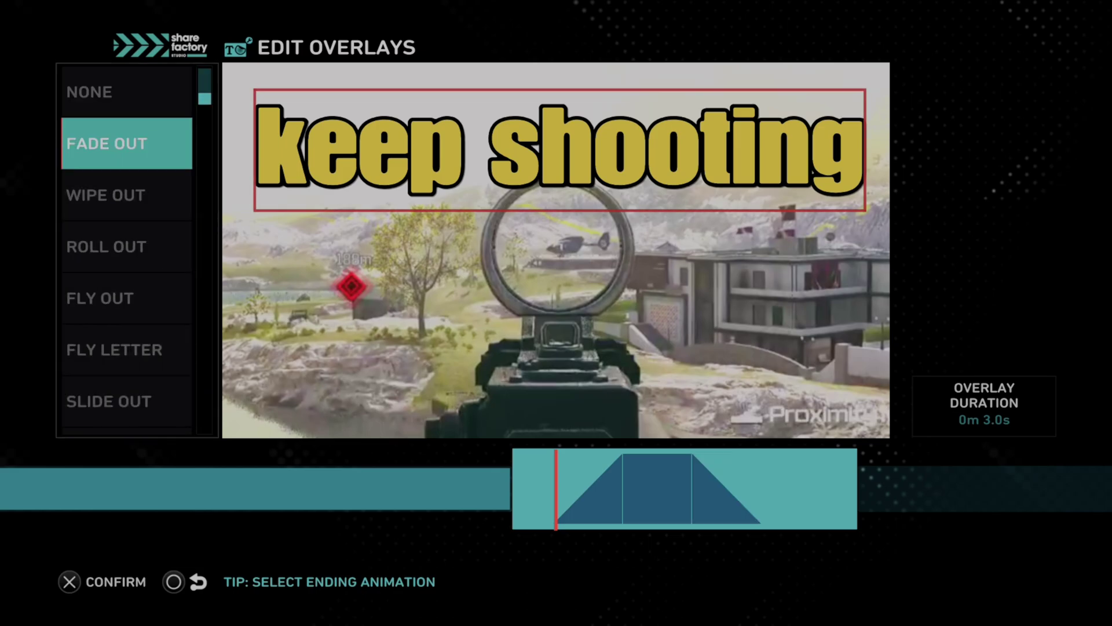
{"action": "key", "text": "Down"}
{"action": "key", "text": "Down"}
{"action": "key", "text": "Down"}
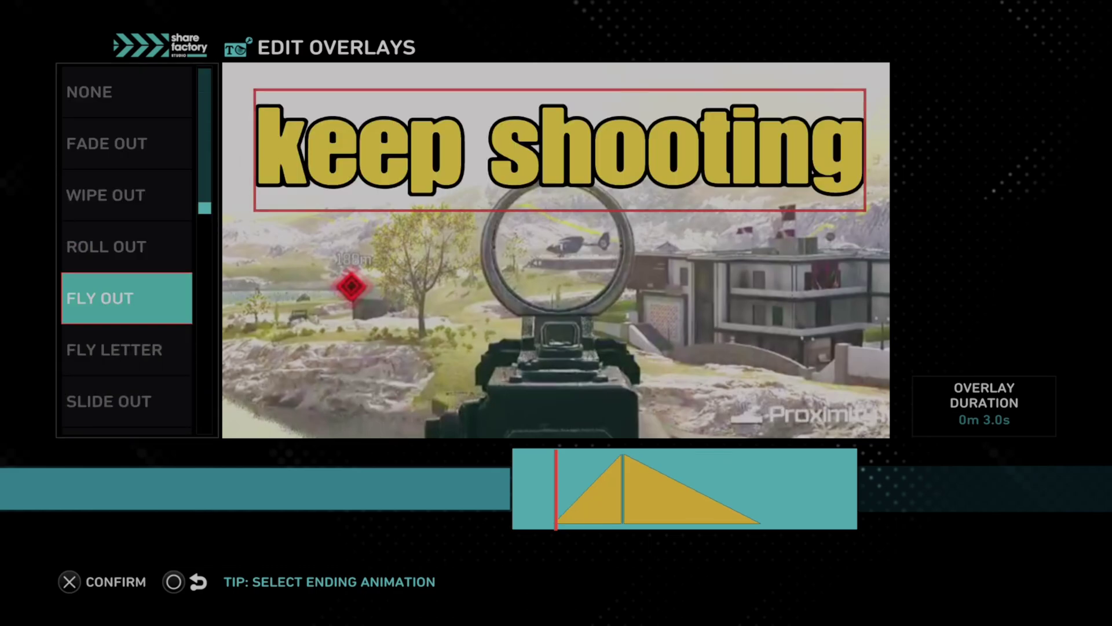
{"action": "key", "text": "Return"}
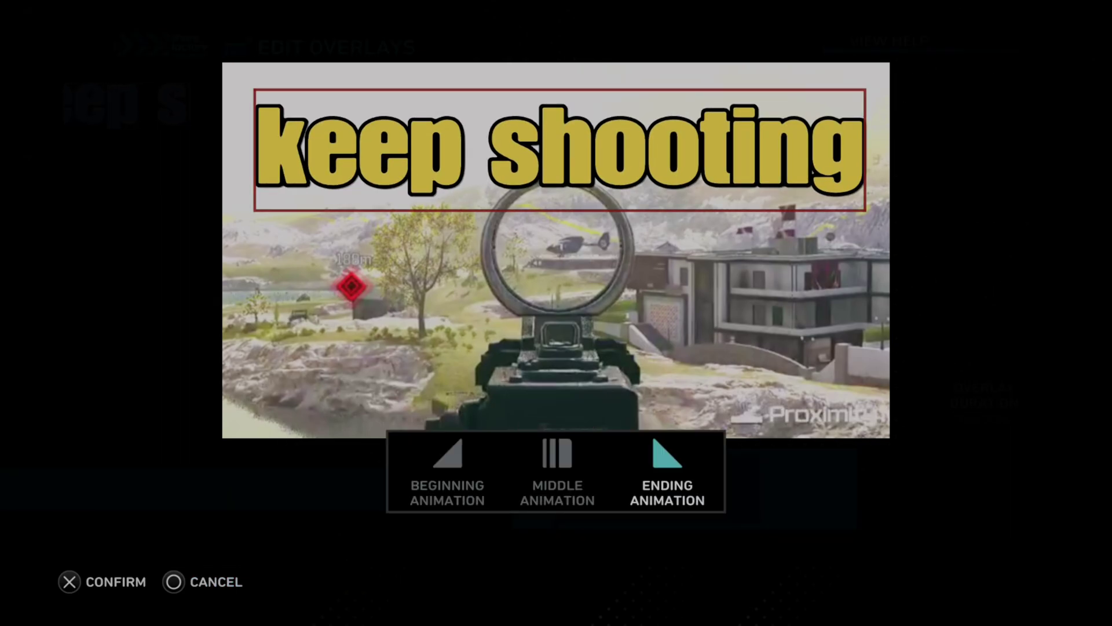
{"action": "key", "text": "Return"}
{"action": "key", "text": "Return"}
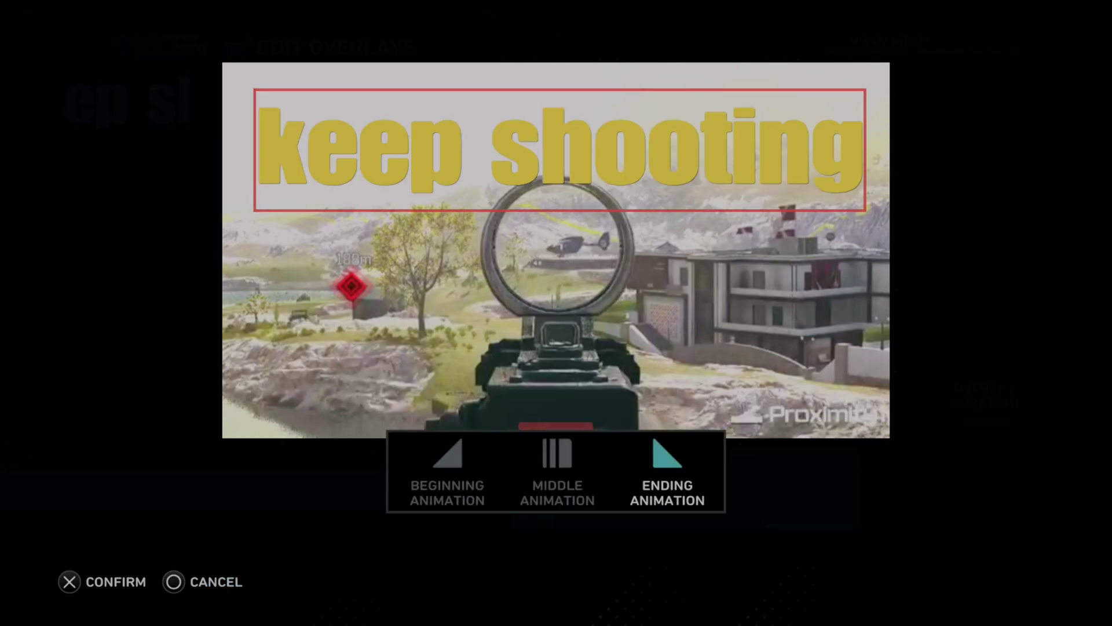
- Check the start and end times of the "keep shooting" text in its duration settings
{"action": "key", "text": "Escape"}
{"action": "key", "text": "Down"}
{"action": "key", "text": "Left"}
{"action": "key", "text": "Left"}
{"action": "key", "text": "Left"}
{"action": "key", "text": "Left"}
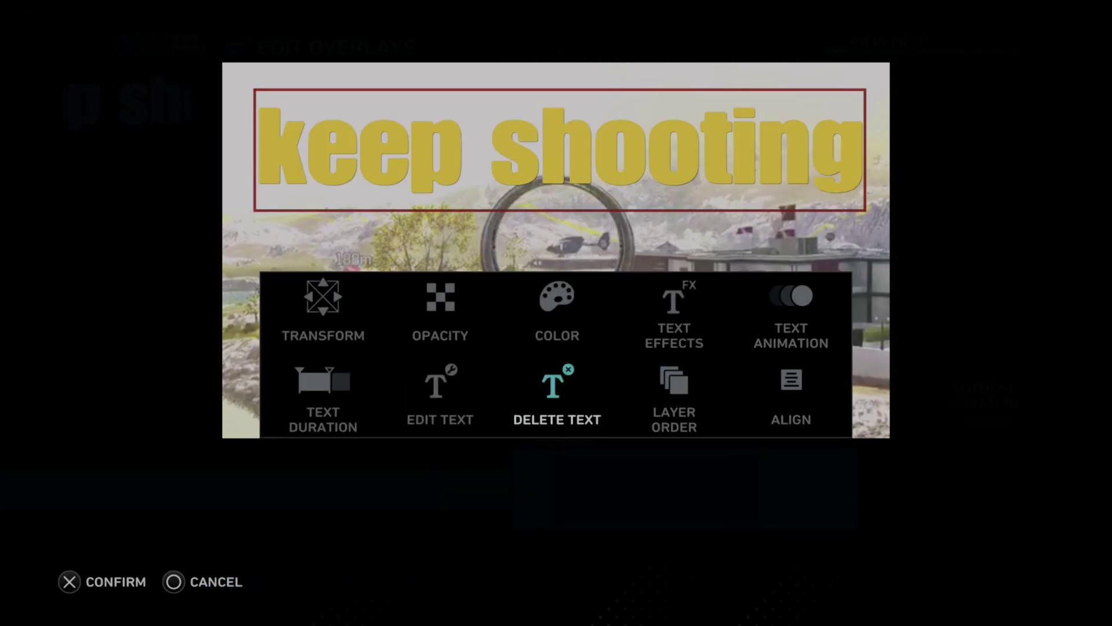
{"action": "key", "text": "Return"}
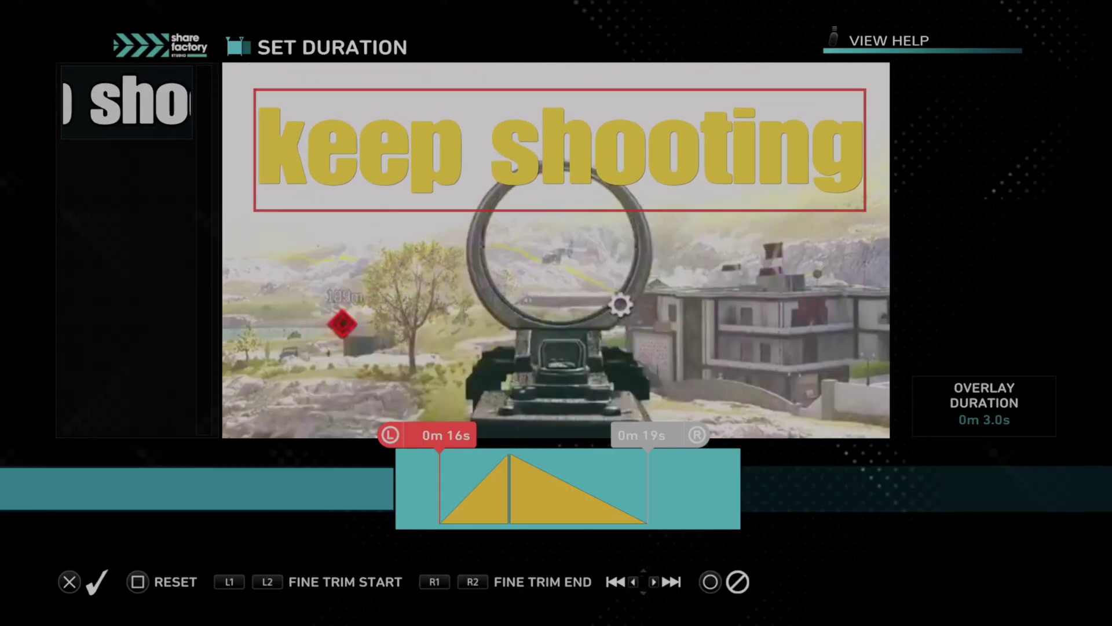
{"action": "key", "text": "Return"}
- Open the wording of the "keep shooting" overlay for editing and leave it without entering anything
{"action": "key", "text": "Right"}
{"action": "key", "text": "Return"}
{"action": "key", "text": "Down"}
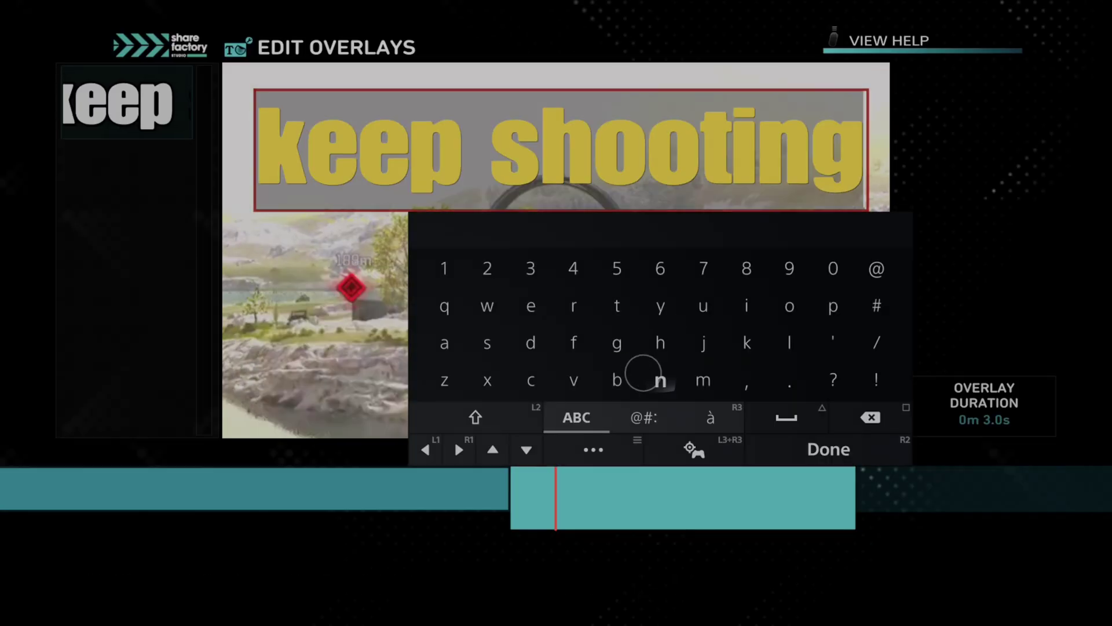
{"action": "key", "text": "Escape"}
- Examine the layer order of the "keep shooting" text overlay
{"action": "key", "text": "Right"}
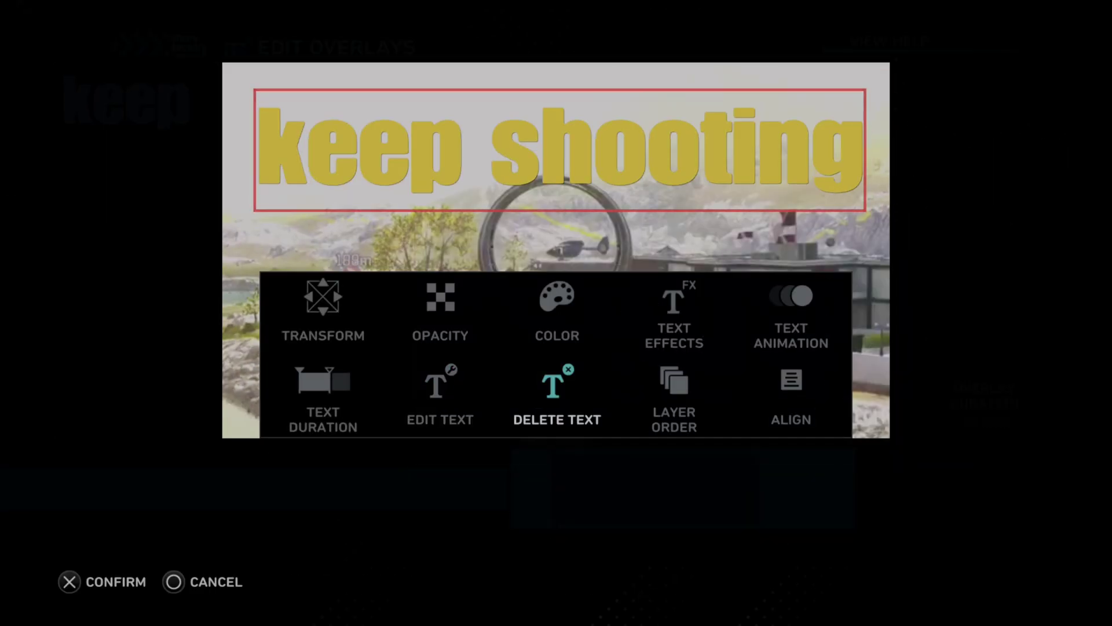
{"action": "key", "text": "Right"}
{"action": "key", "text": "Left"}
{"action": "key", "text": "Right"}
{"action": "key", "text": "Return"}
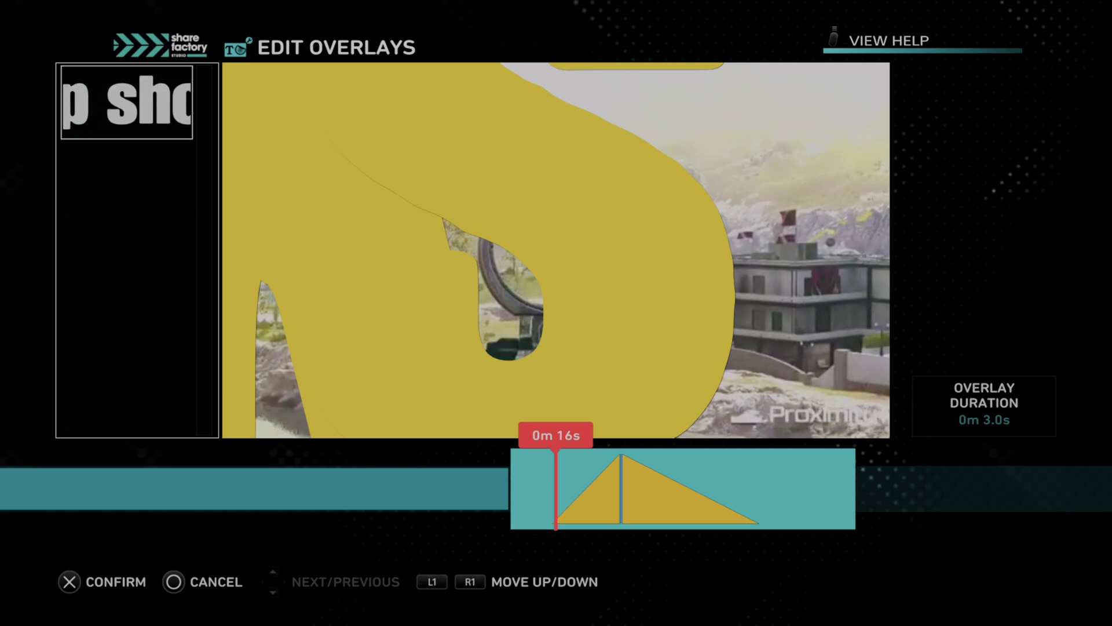
{"action": "key", "text": "Return"}
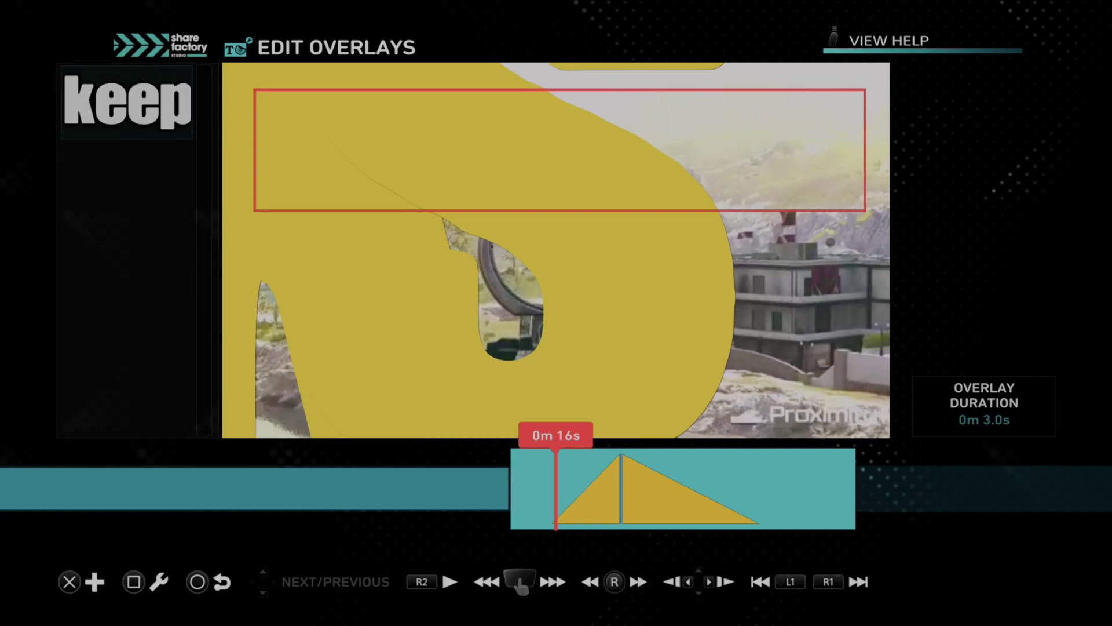
- Return to the project timeline and play the clip to preview the animated "keep shooting" text
{"action": "key", "text": "Escape"}
{"action": "key", "text": "space"}
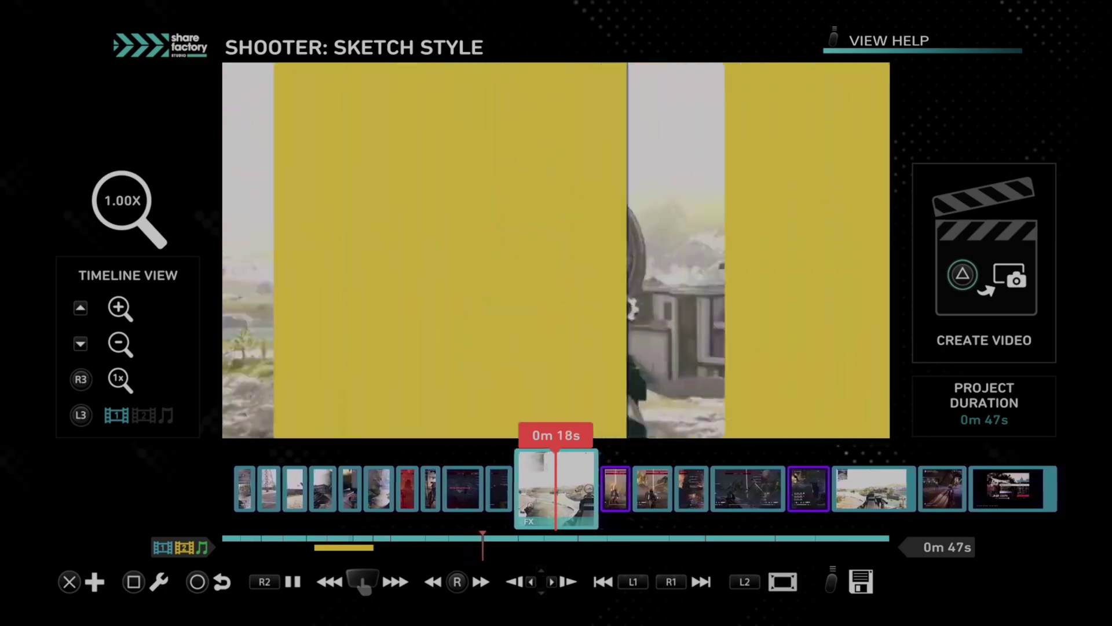
{"action": "key", "text": "space"}
{"action": "key", "text": "Left"}
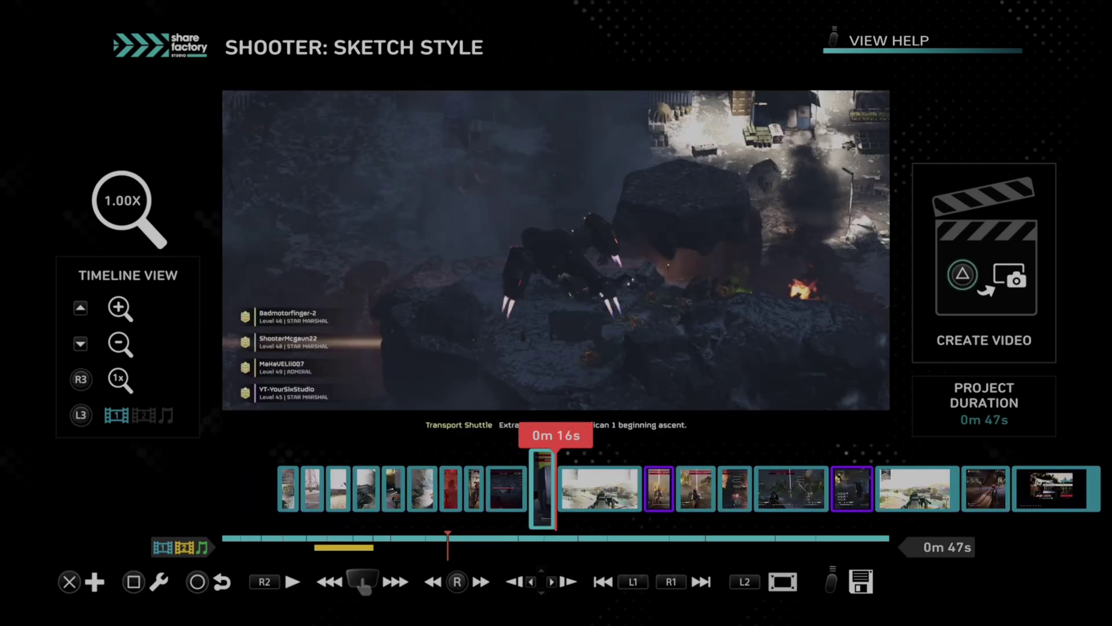
{"action": "key", "text": "space"}
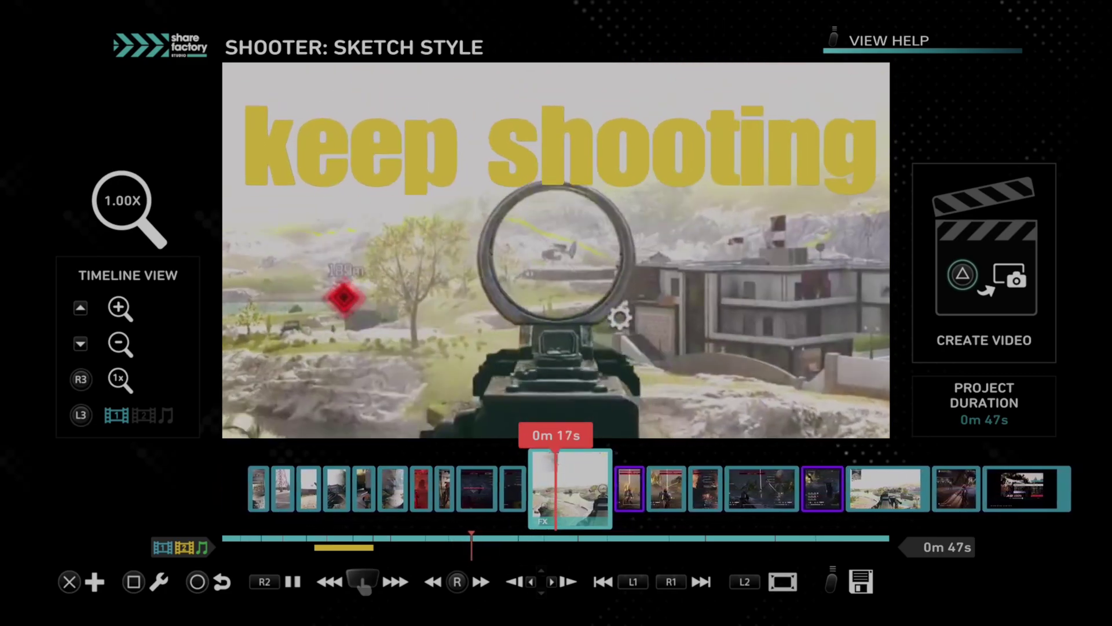
{"action": "key", "text": "space"}
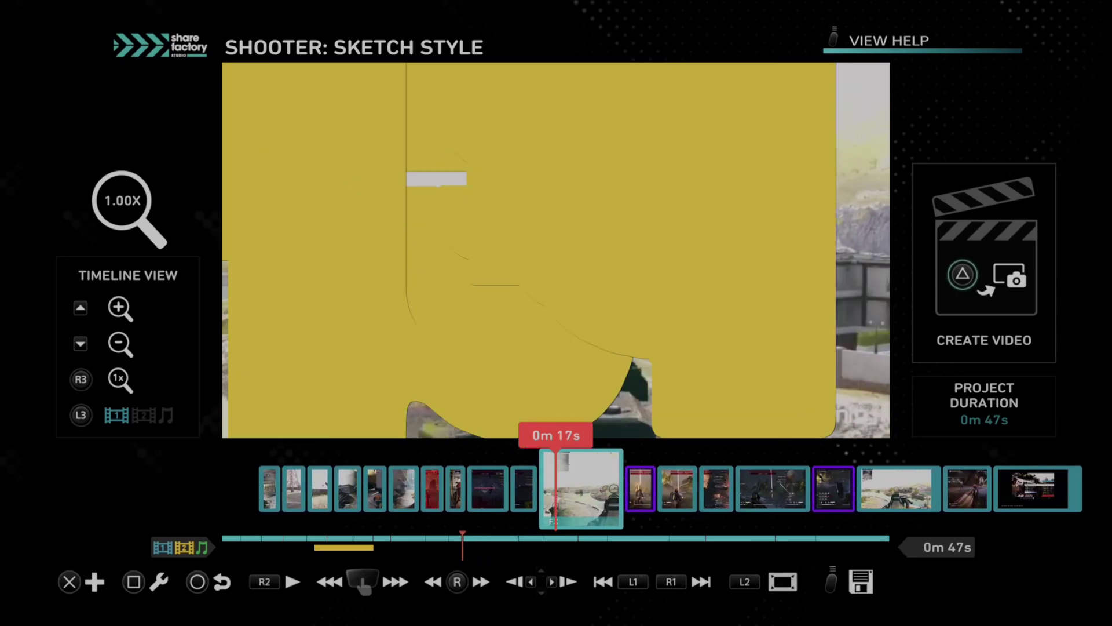
{"action": "key", "text": "space"}
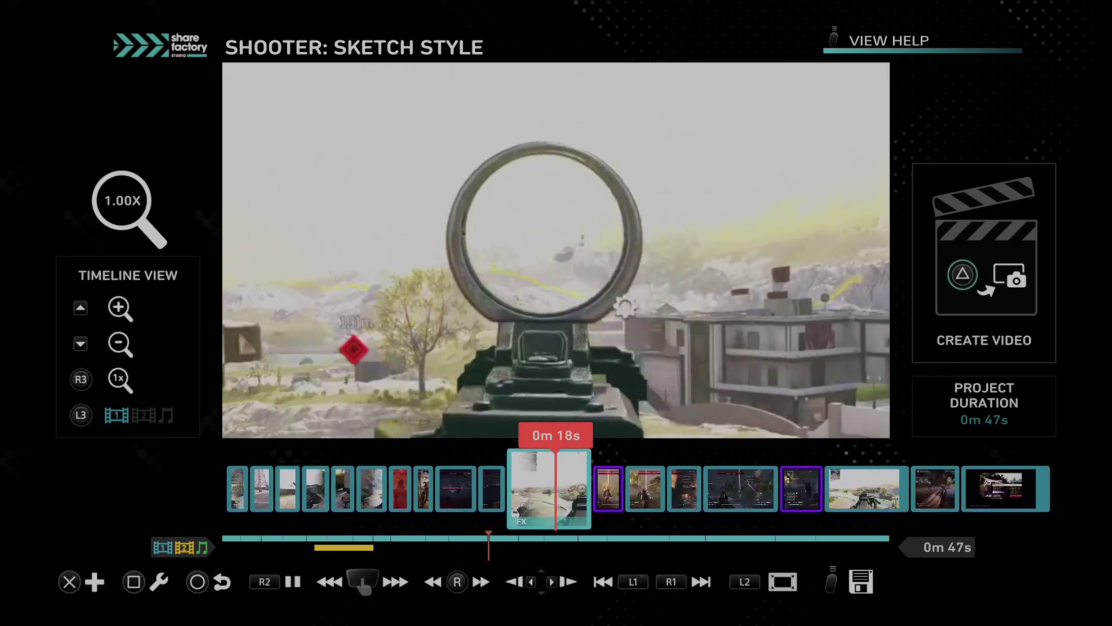
- Reopen the clip's overlays for editing and bring up the options of the "keep shooting" text
{"action": "key", "text": "Return"}
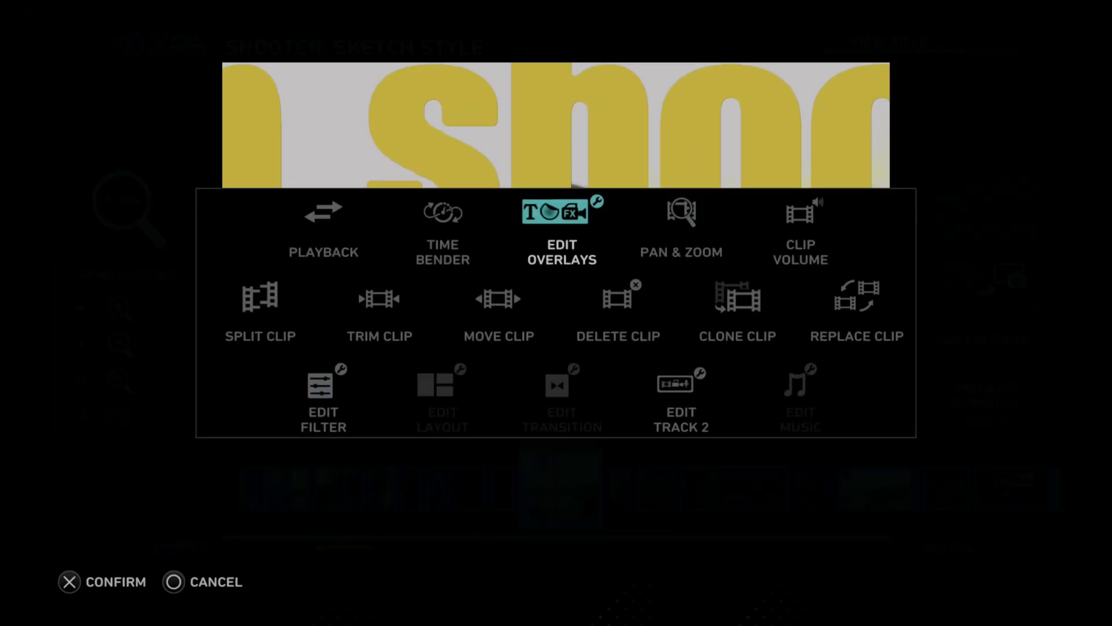
{"action": "key", "text": "Up"}
{"action": "key", "text": "Right"}
{"action": "key", "text": "Return"}
{"action": "key", "text": "Left"}
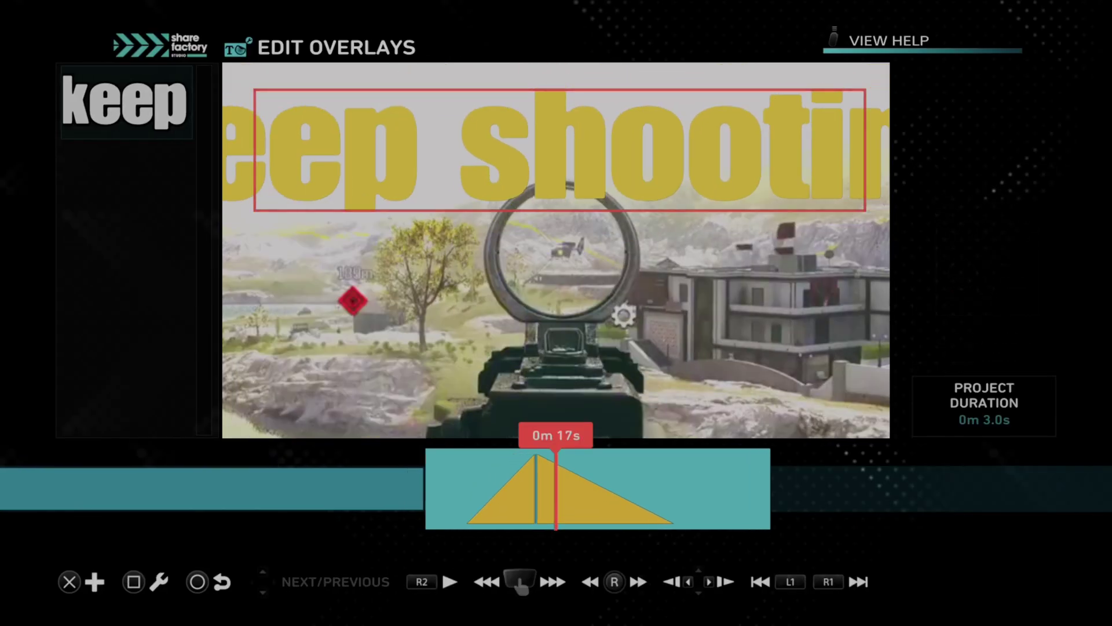
{"action": "key", "text": "Return"}
{"action": "key", "text": "Up"}
{"action": "key", "text": "Right"}
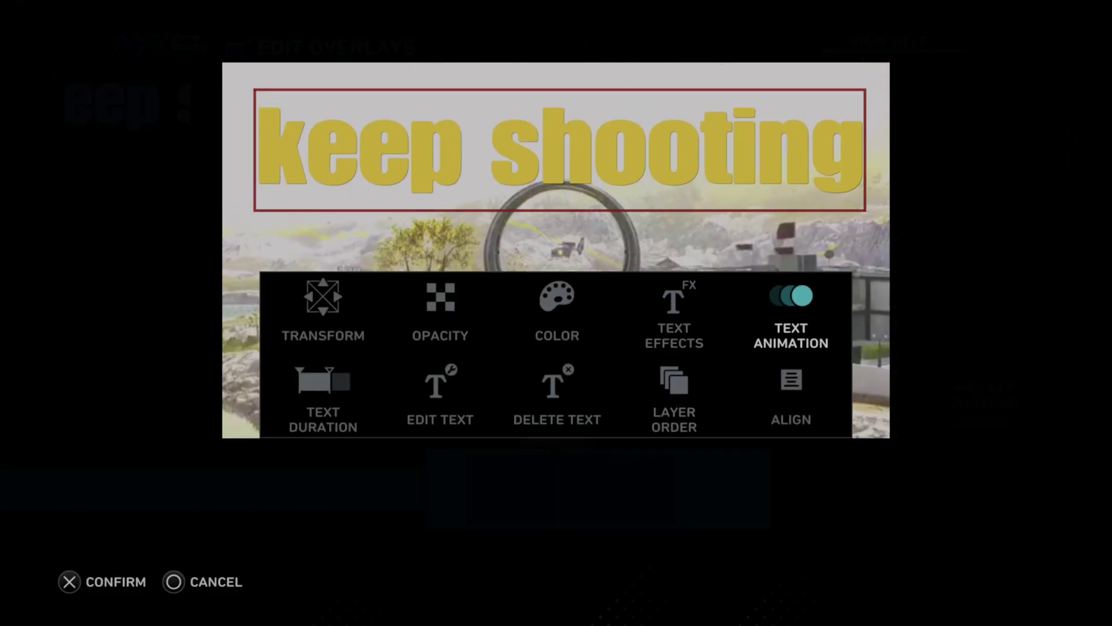
{"action": "key", "text": "Return"}
{"action": "key", "text": "Left"}
{"action": "key", "text": "Left"}
{"action": "key", "text": "Right"}
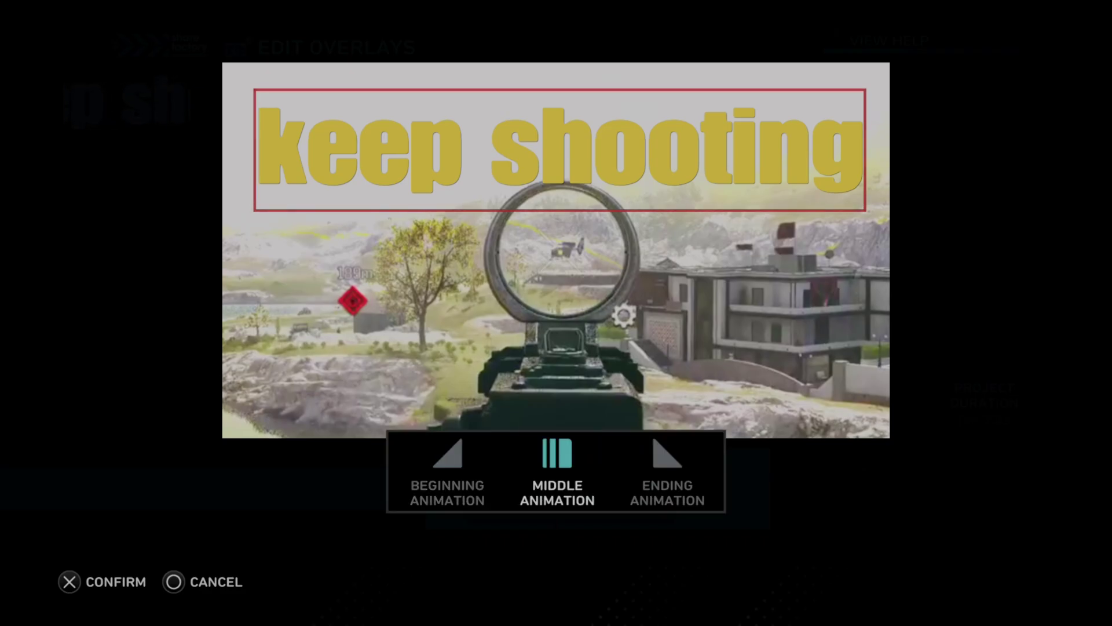
{"action": "key", "text": "Return"}
- Extend the "keep shooting" text over the whole clip, from 0m 16s to 0m 21s
{"action": "key", "text": "Left"}
{"action": "key", "text": "Left"}
{"action": "key", "text": "Left"}
{"action": "key", "text": "Down"}
{"action": "key", "text": "Left"}
{"action": "key", "text": "Return"}
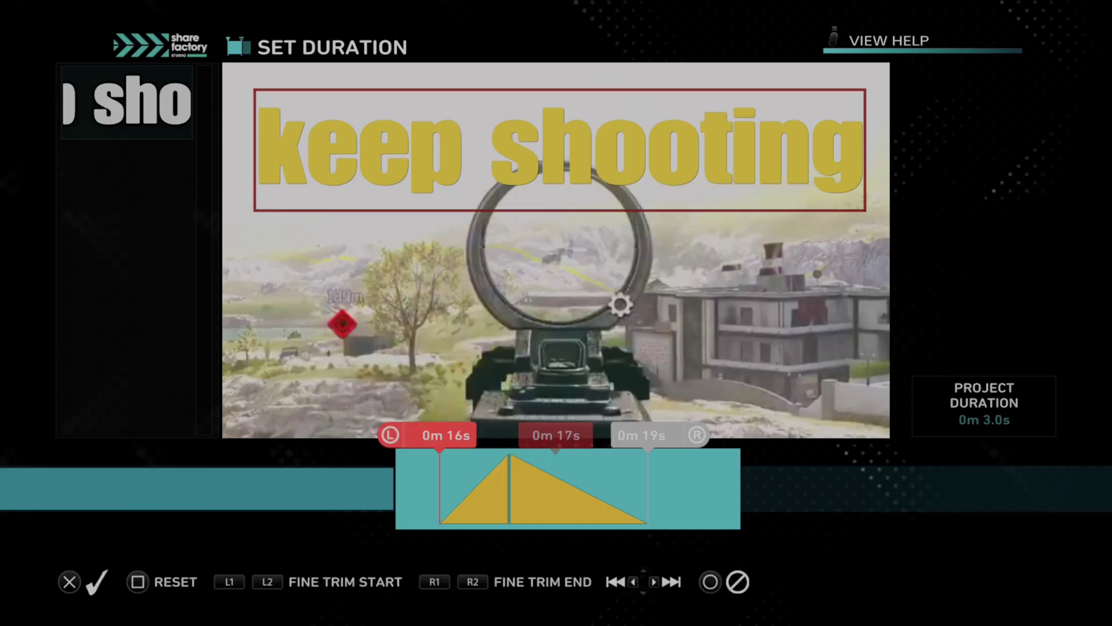
{"action": "key", "text": "Right"}
{"action": "key", "text": "Left"}
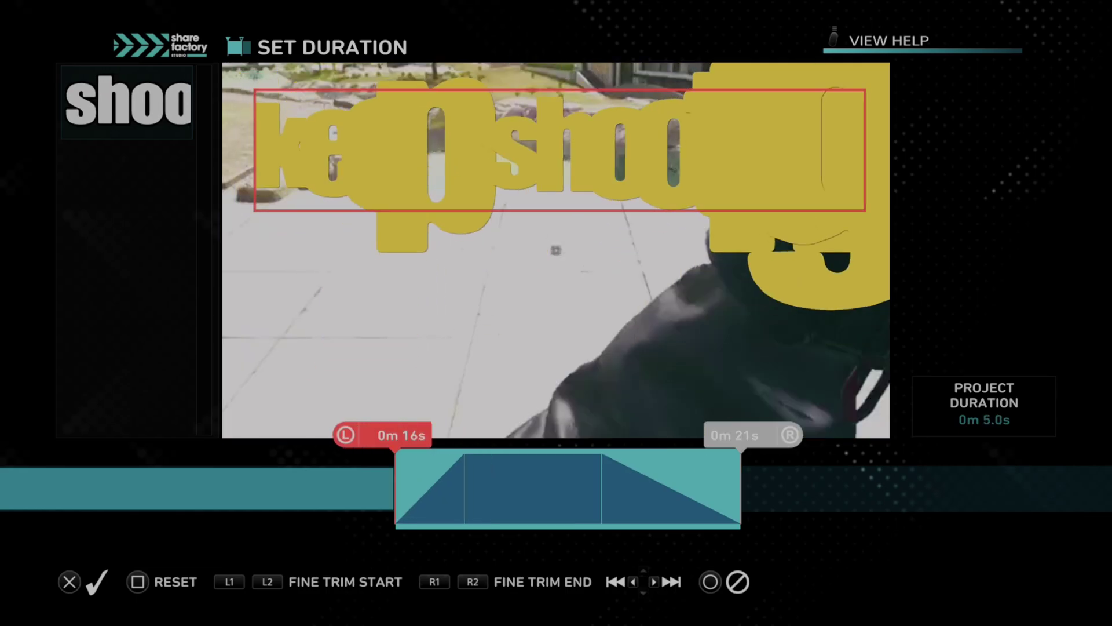
{"action": "key", "text": "Right"}
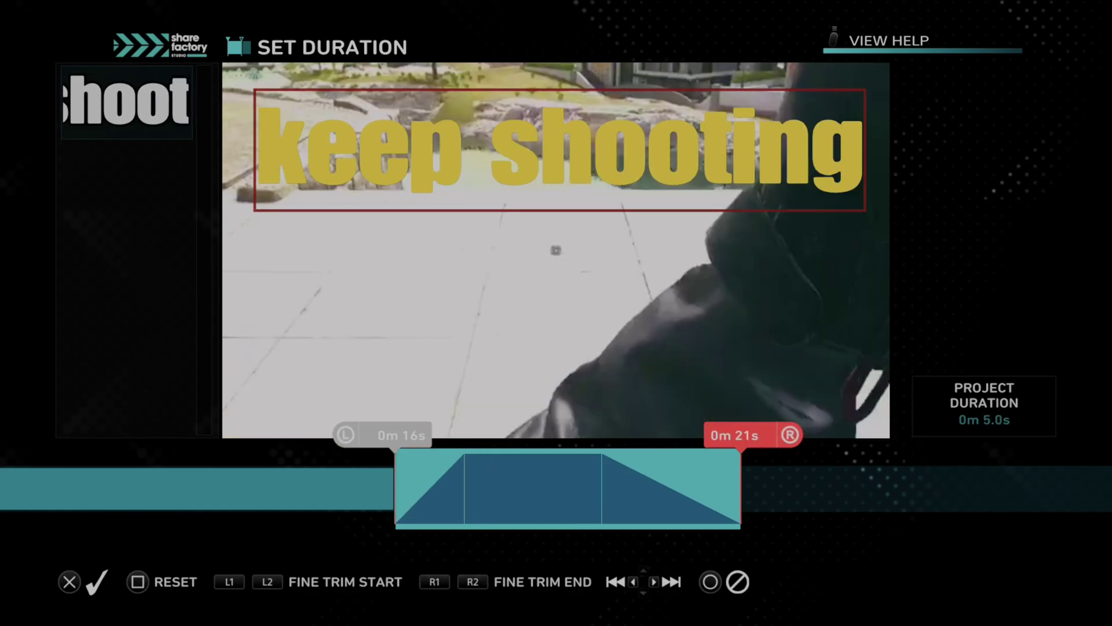
{"action": "key", "text": "Return"}
- Apply the black outline text effect to the "keep shooting" text again
{"action": "key", "text": "Right"}
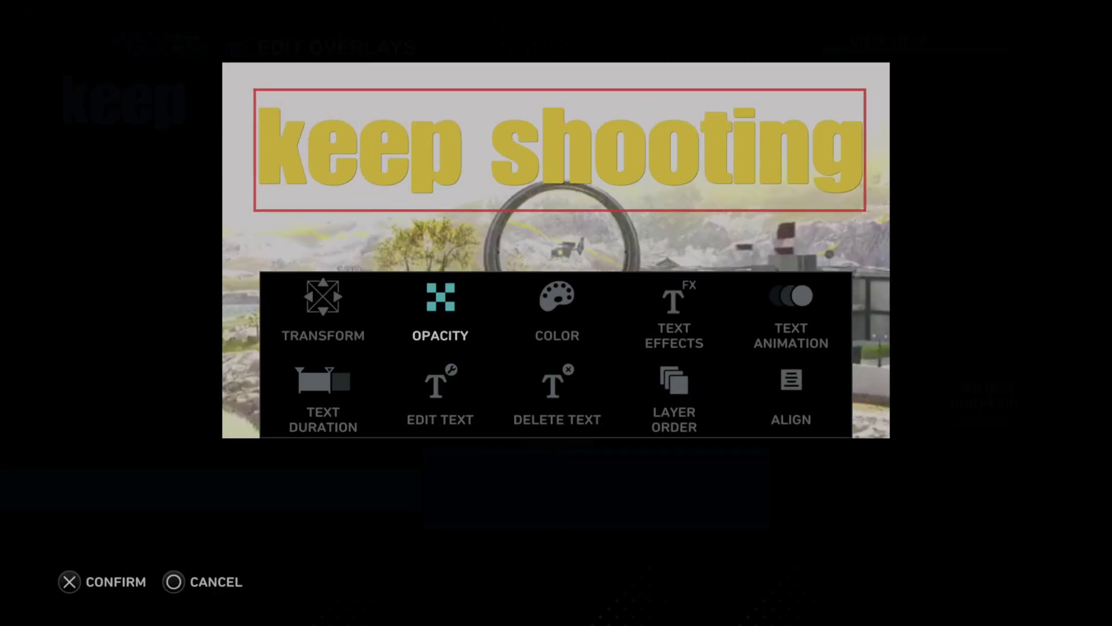
{"action": "key", "text": "Right"}
{"action": "key", "text": "Return"}
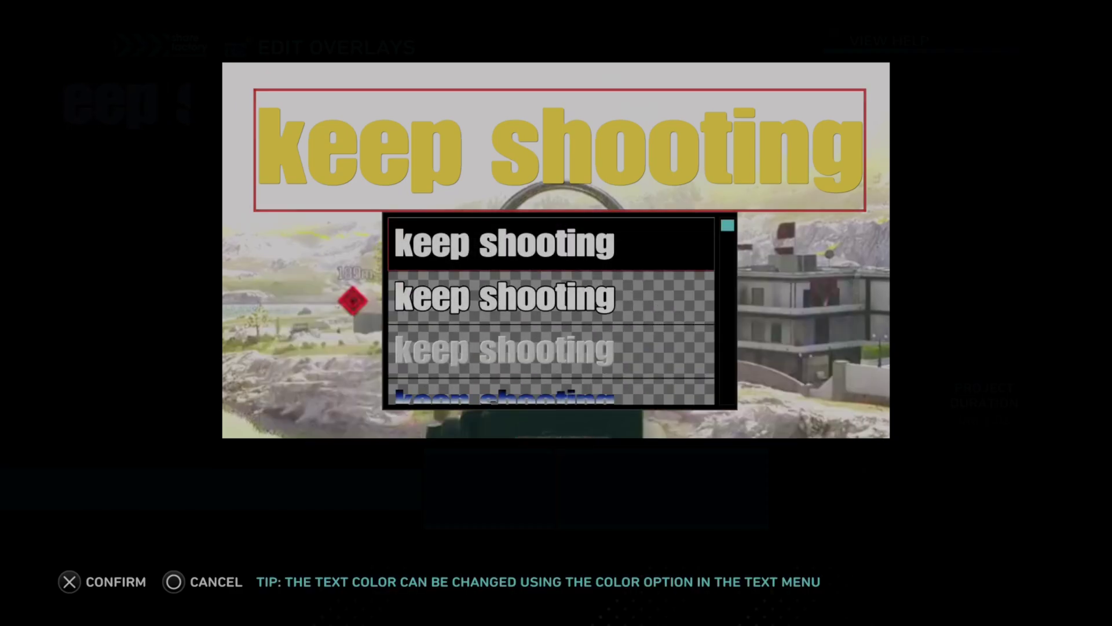
{"action": "key", "text": "Down"}
{"action": "key", "text": "Return"}
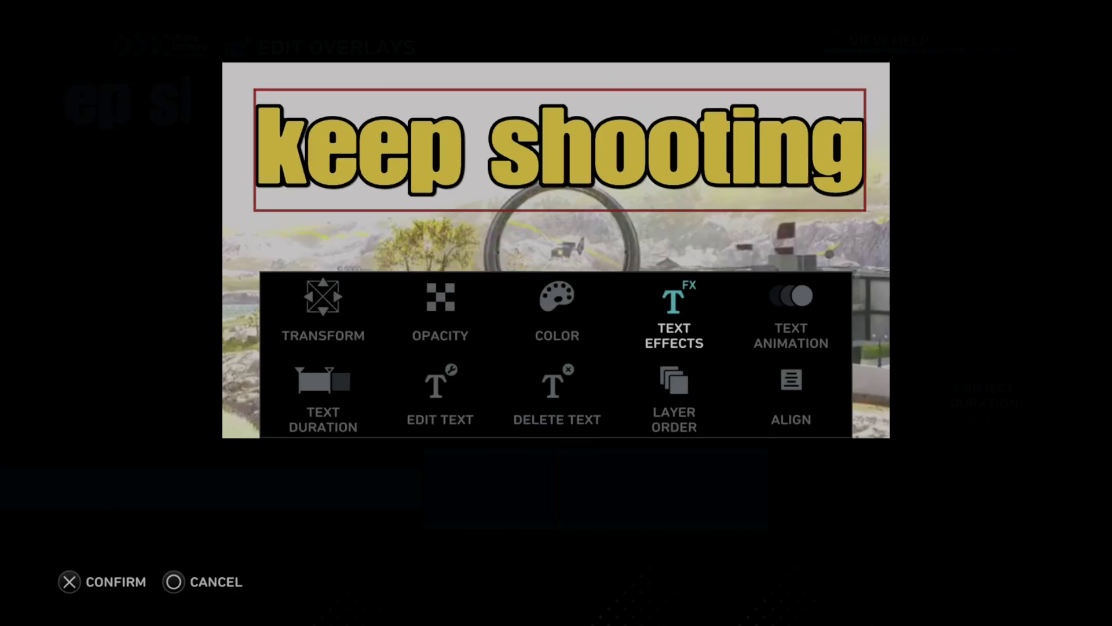
- Check the overlay's layer order and go back to the project timeline
{"action": "key", "text": "Down"}
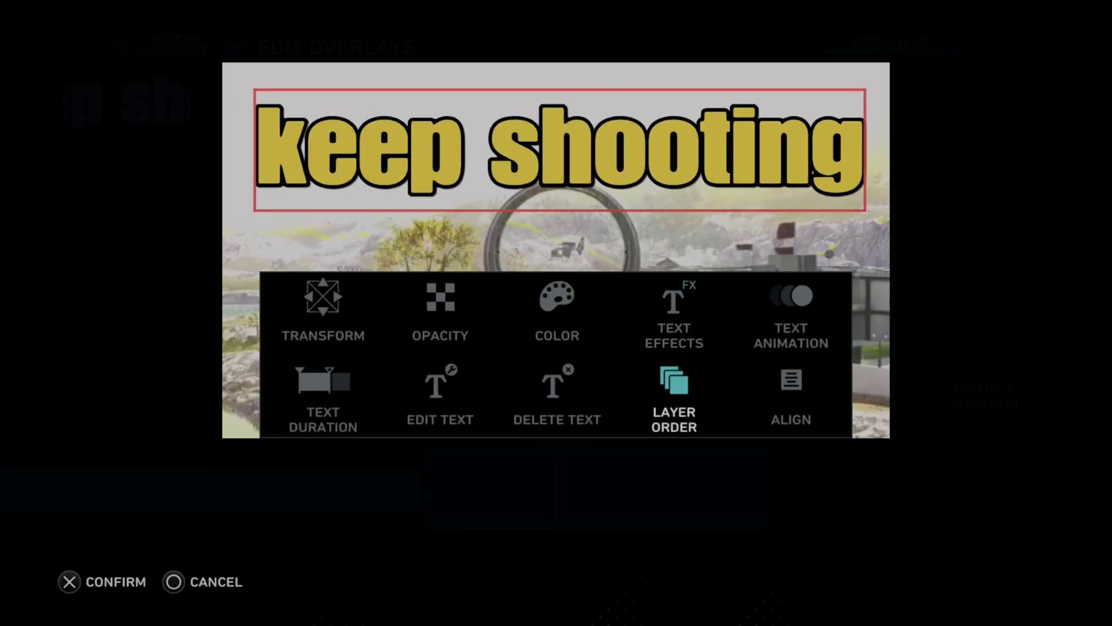
{"action": "key", "text": "Return"}
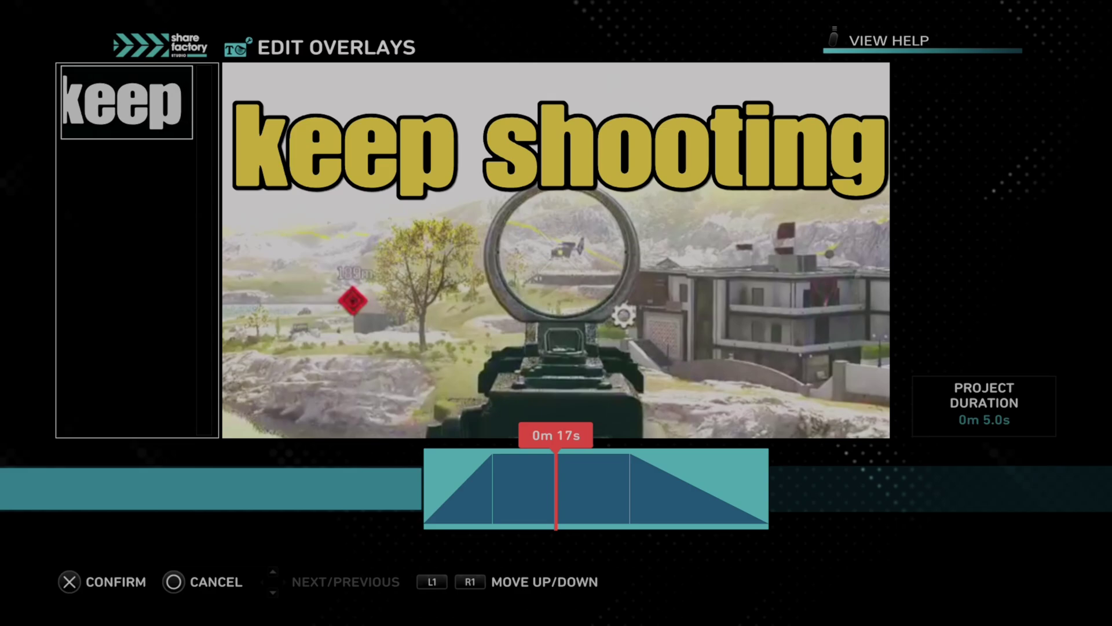
{"action": "key", "text": "Return"}
{"action": "key", "text": "Return"}
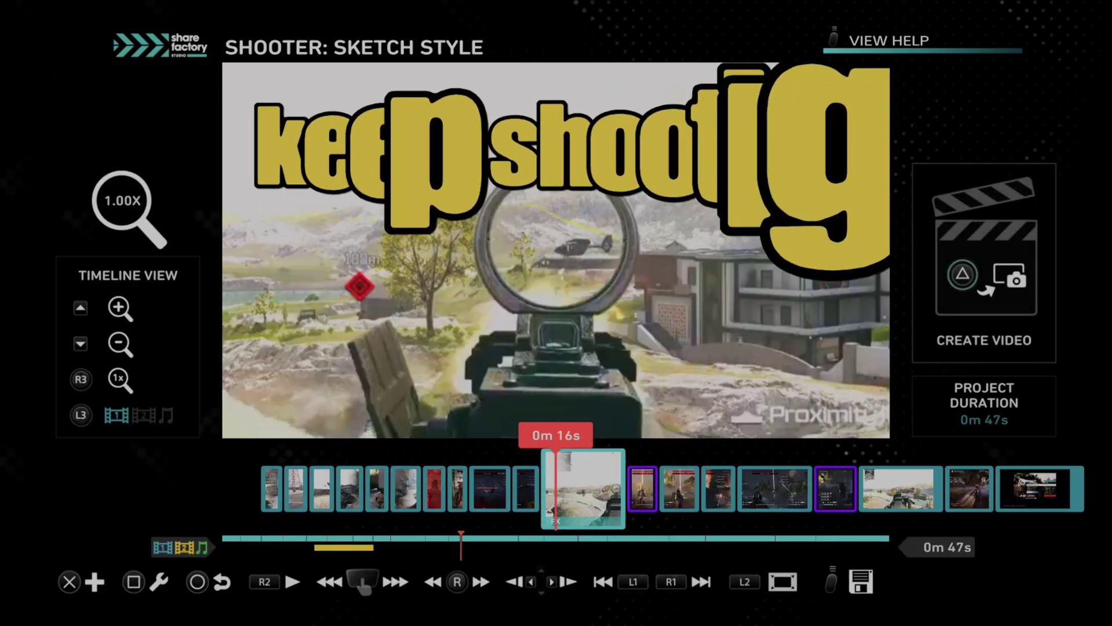
- Play the project from just before the clip to preview the outlined "keep shooting" text
{"action": "key", "text": "Left"}
{"action": "key", "text": "Left"}
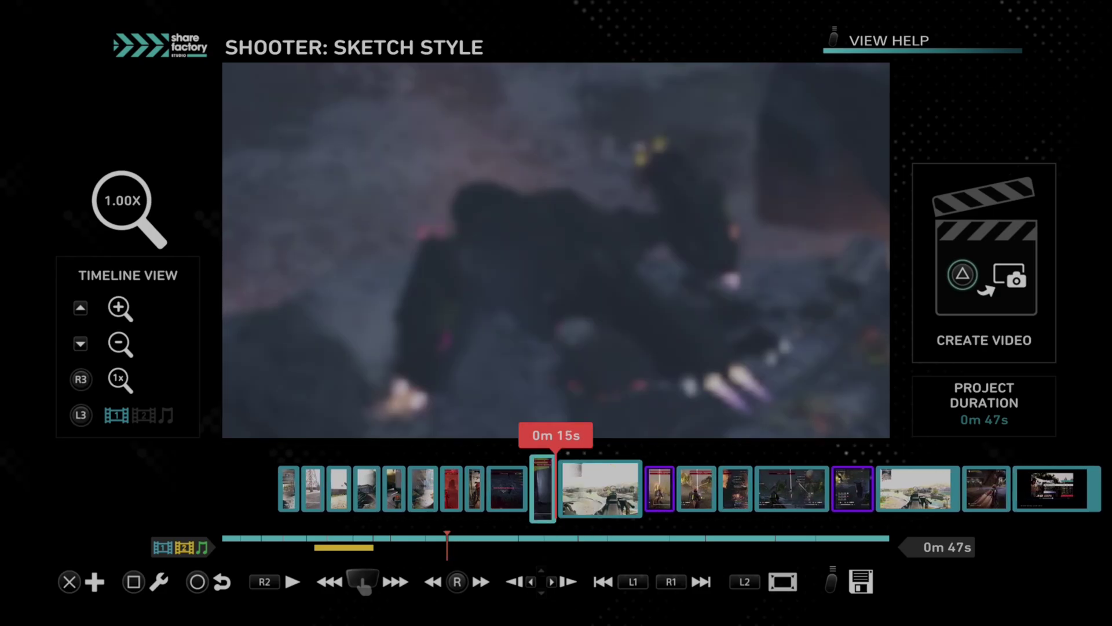
{"action": "key", "text": "space"}
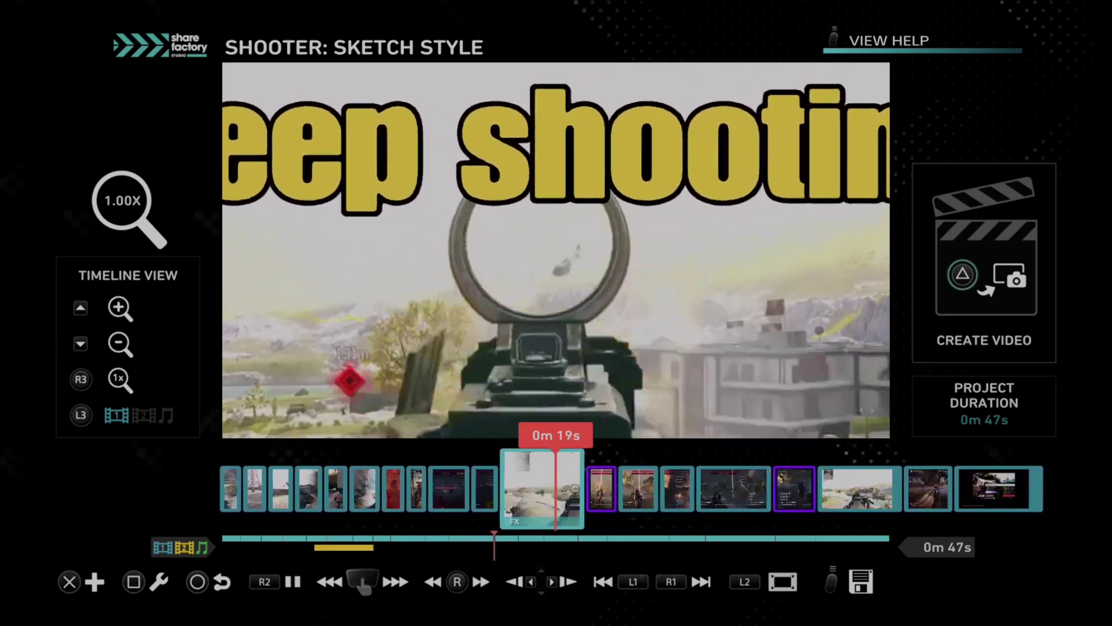
{"action": "key", "text": "space"}
- Open the overlay library to add another overlay near the start of the clip, at 0m 16s
{"action": "key", "text": "Return"}
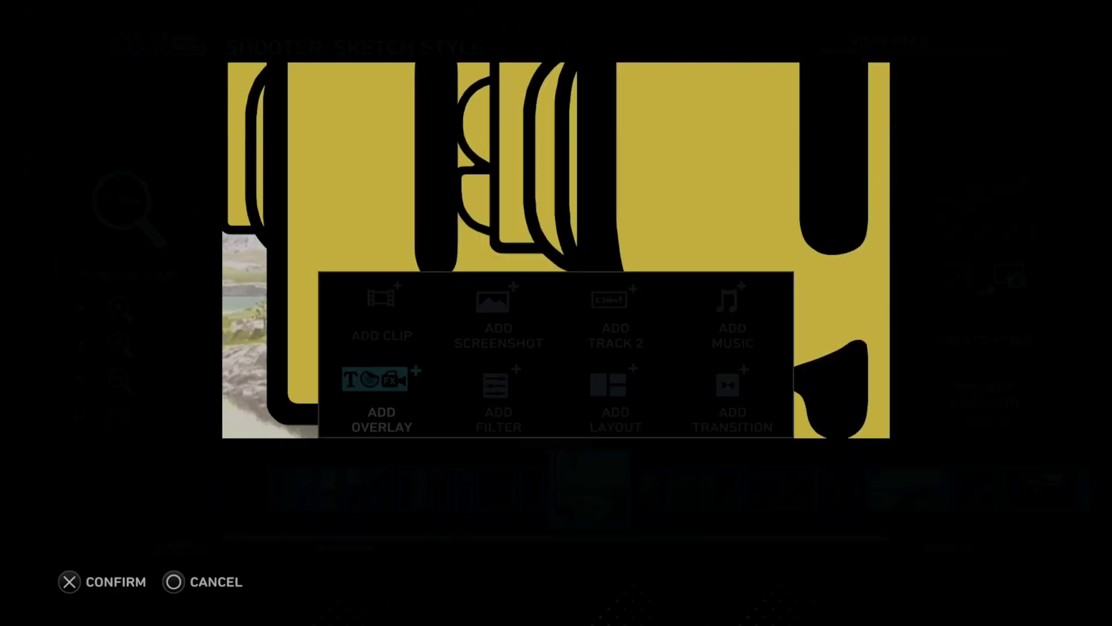
{"action": "key", "text": "Up"}
{"action": "key", "text": "Right"}
{"action": "key", "text": "Right"}
{"action": "key", "text": "Left"}
{"action": "key", "text": "Up"}
{"action": "key", "text": "Left"}
{"action": "key", "text": "Down"}
{"action": "key", "text": "Right"}
{"action": "key", "text": "Up"}
{"action": "key", "text": "Left"}
{"action": "key", "text": "Down"}
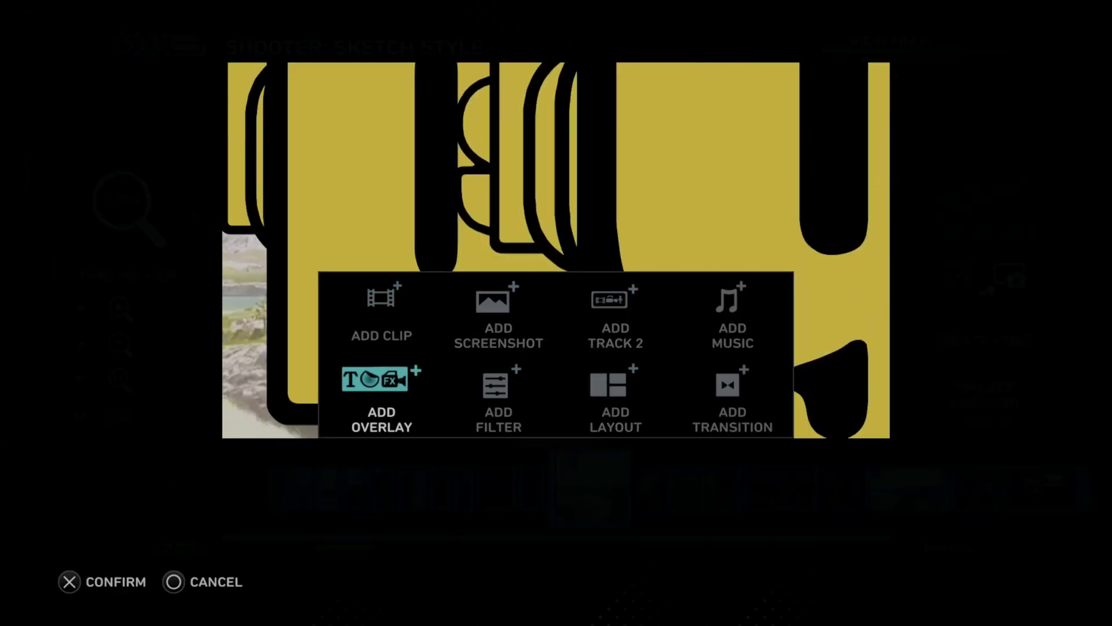
{"action": "key", "text": "Return"}
- Browse the text overlay categories and choose Standard Text
{"action": "key", "text": "Left"}
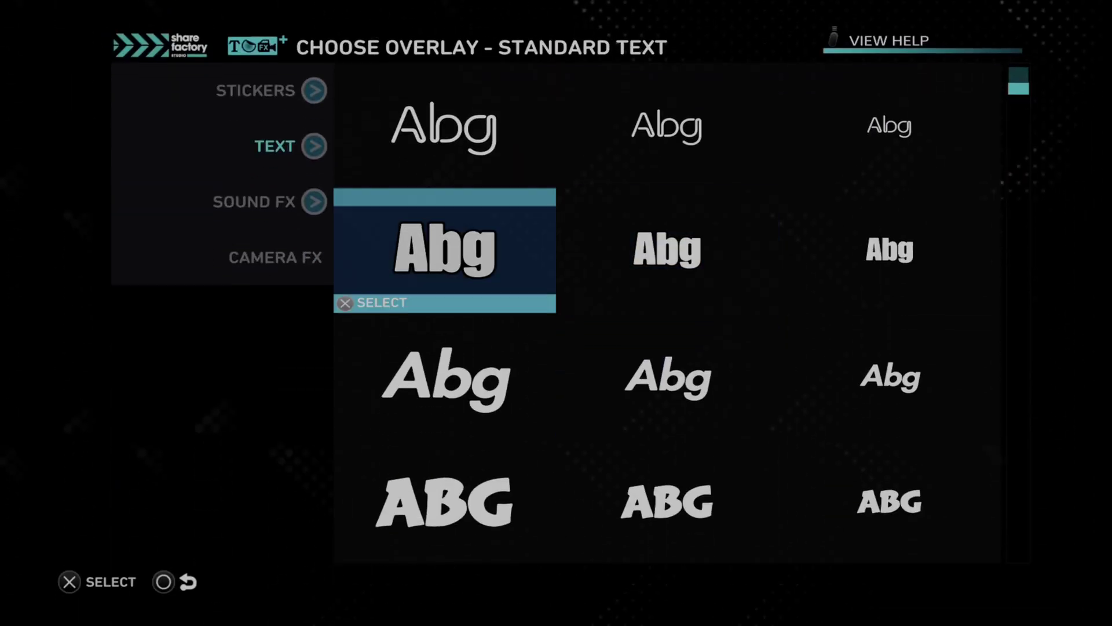
{"action": "key", "text": "Left"}
{"action": "key", "text": "Return"}
{"action": "key", "text": "Escape"}
{"action": "key", "text": "Down"}
{"action": "key", "text": "Up"}
{"action": "key", "text": "Return"}
{"action": "key", "text": "Escape"}
{"action": "key", "text": "Escape"}
{"action": "key", "text": "Return"}
{"action": "key", "text": "Escape"}
{"action": "key", "text": "Return"}
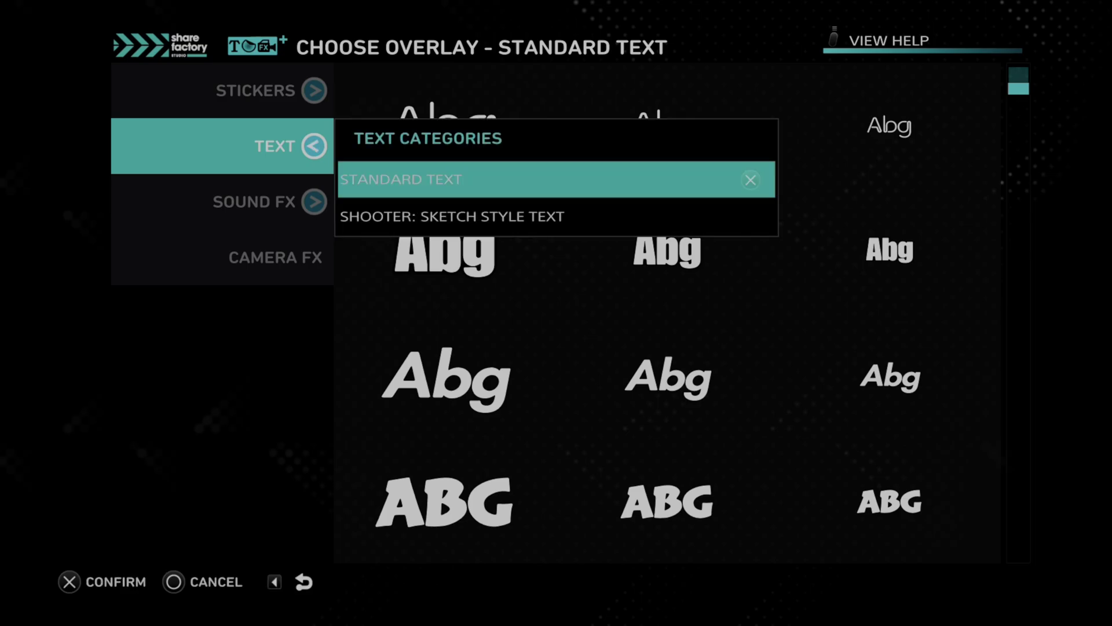
{"action": "key", "text": "Return"}
{"action": "key", "text": "Down"}
{"action": "key", "text": "Up"}
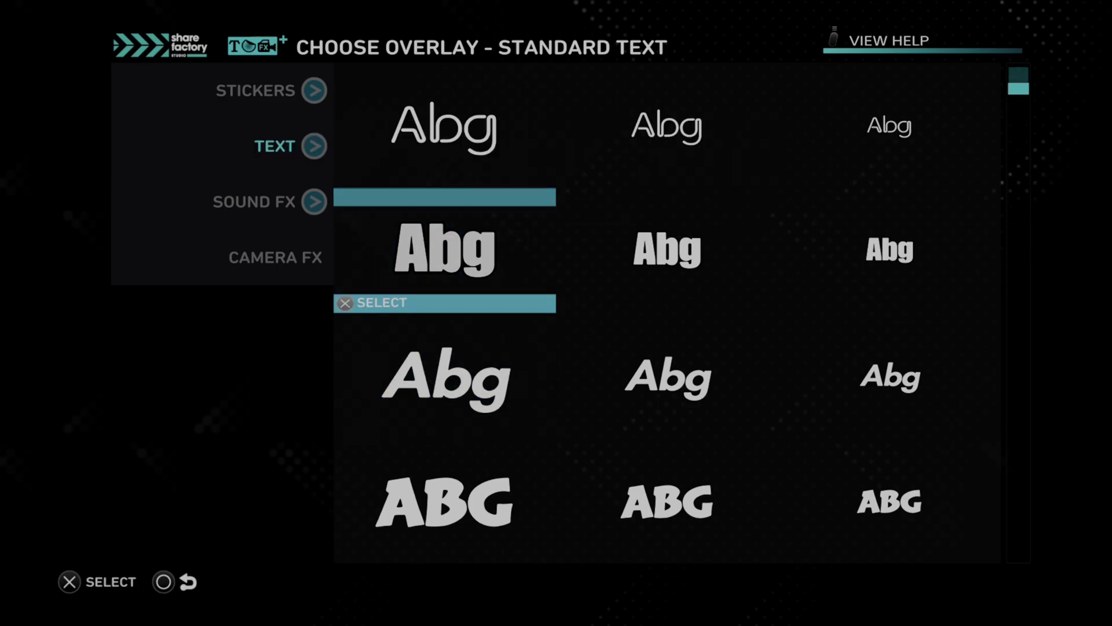
- Add the text "yes" in the large, heavy condensed font used for the "keep shooting" text
{"action": "key", "text": "Return"}
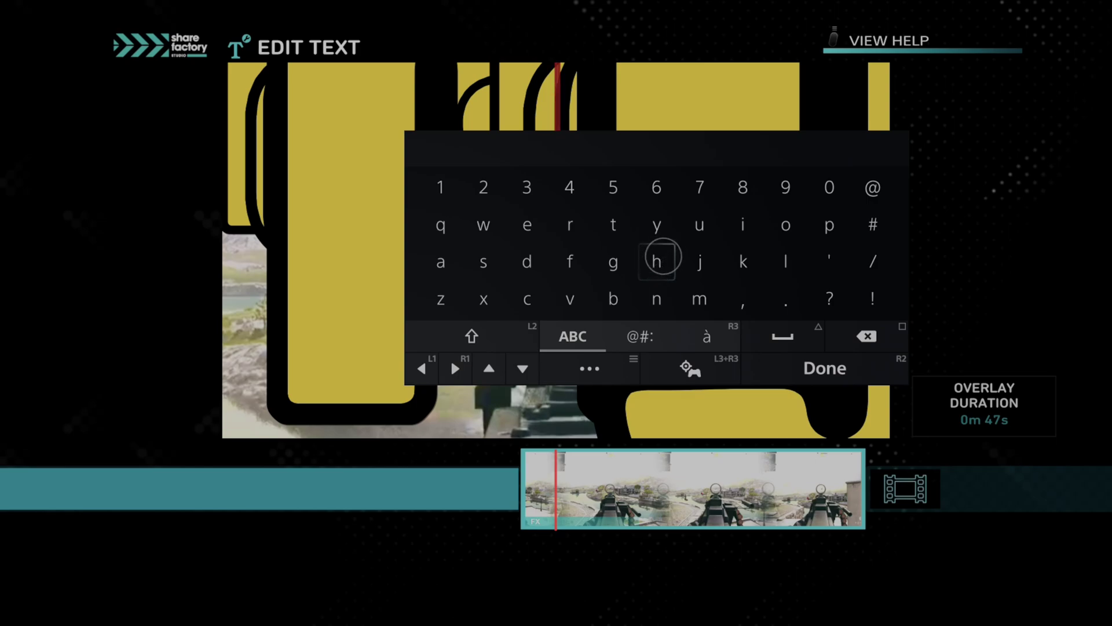
{"action": "type", "text": "yes"}
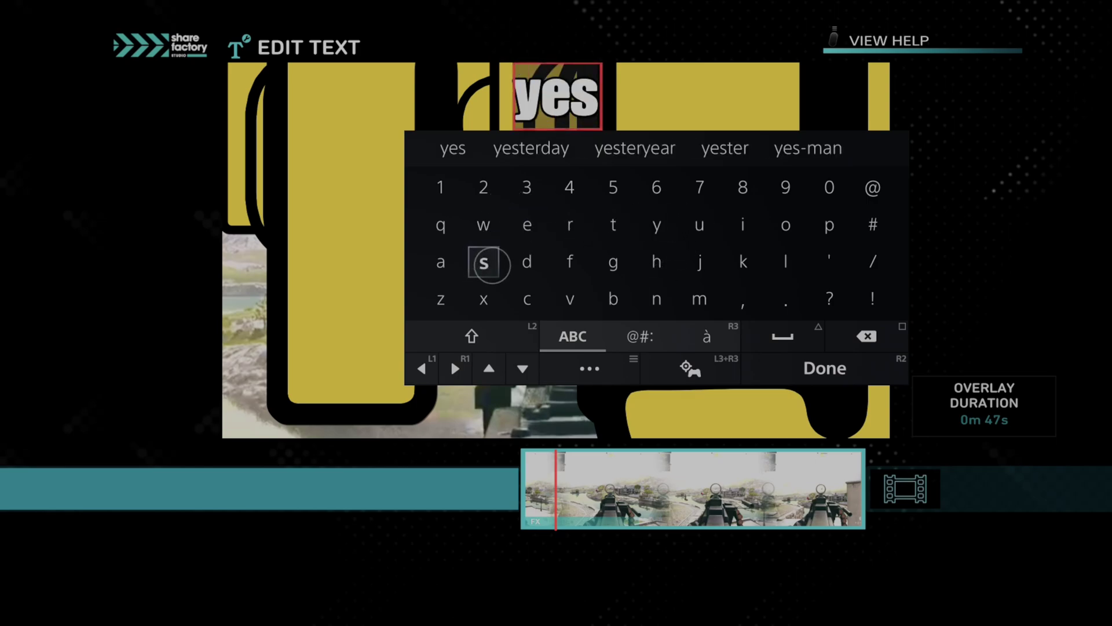
{"action": "key", "text": "Return"}
- Move the "yes" text to the lower-right corner of the frame and enlarge it
{"action": "key", "text": "Return"}
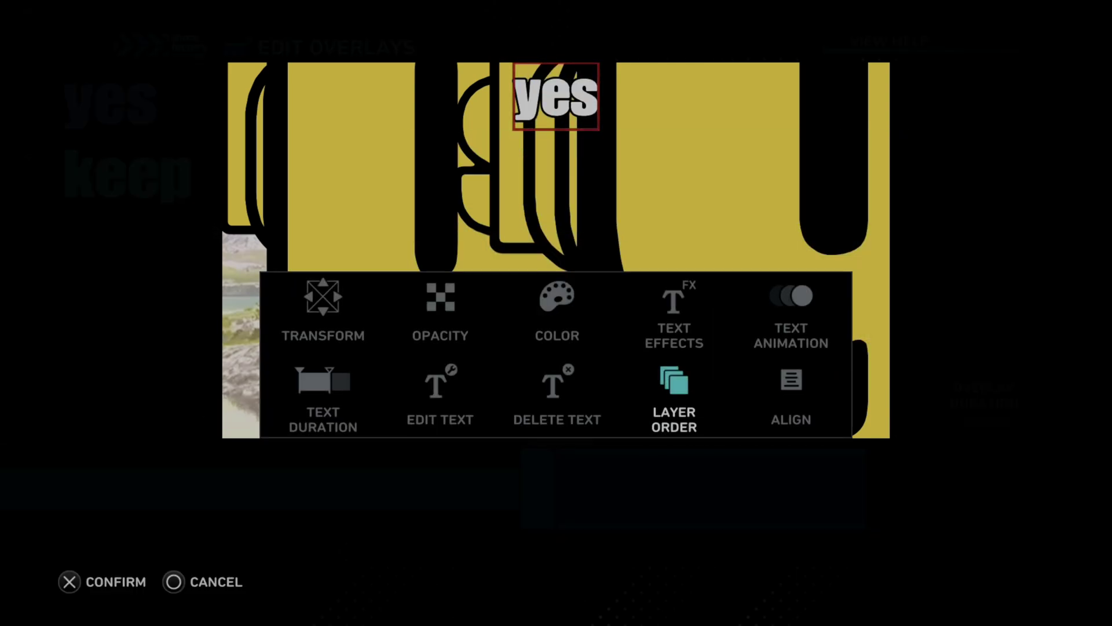
{"action": "key", "text": "Up"}
{"action": "key", "text": "Left"}
{"action": "key", "text": "Left"}
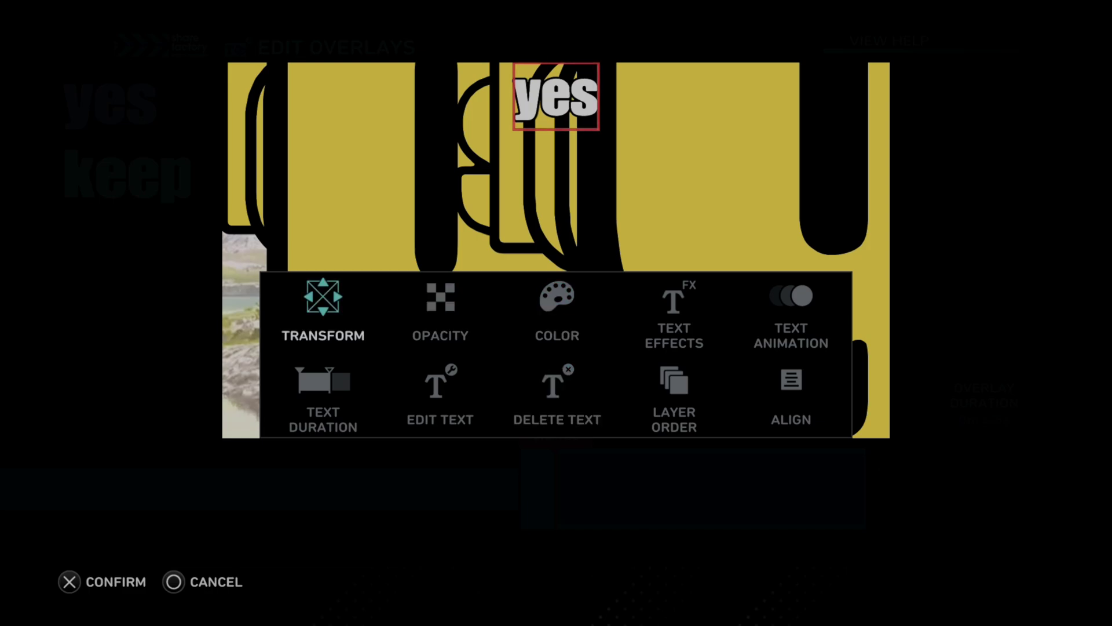
{"action": "key", "text": "Return"}
{"action": "key", "text": "Down"}
{"action": "key", "text": "Right"}
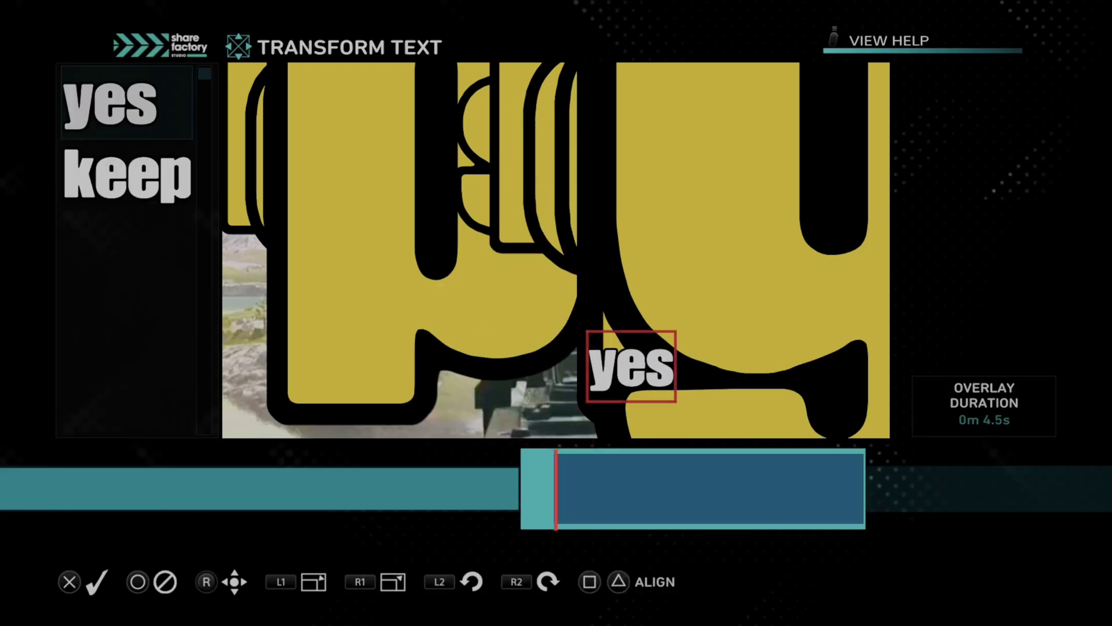
{"action": "key", "text": "R1"}
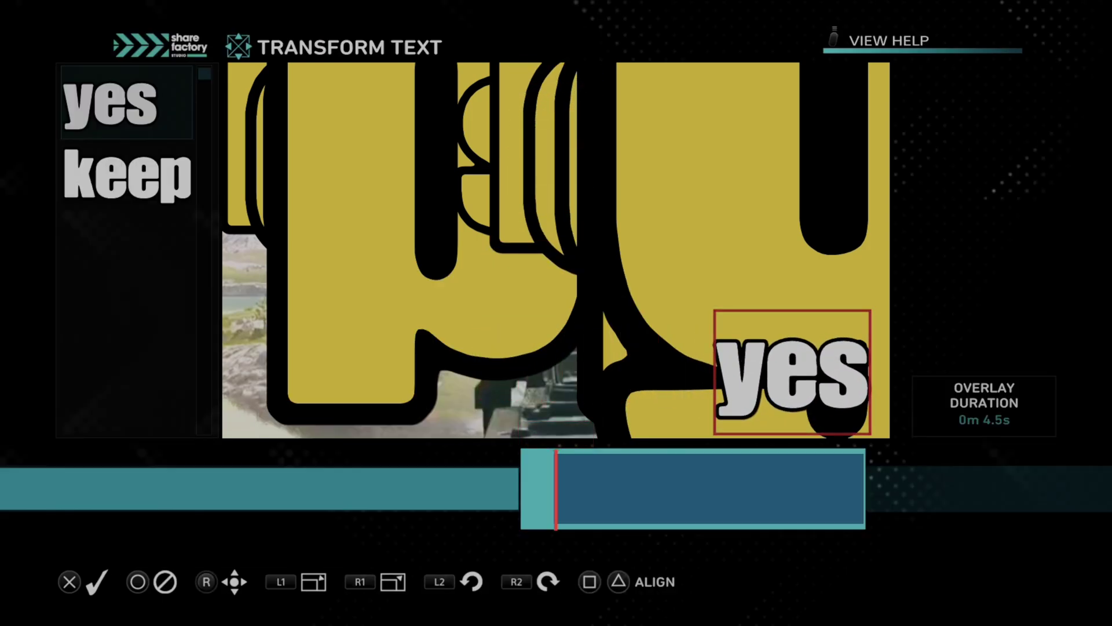
{"action": "key", "text": "Return"}
- Choose the black outline text effect for the "yes" text
{"action": "key", "text": "Right"}
{"action": "key", "text": "Right"}
{"action": "key", "text": "Right"}
{"action": "key", "text": "Return"}
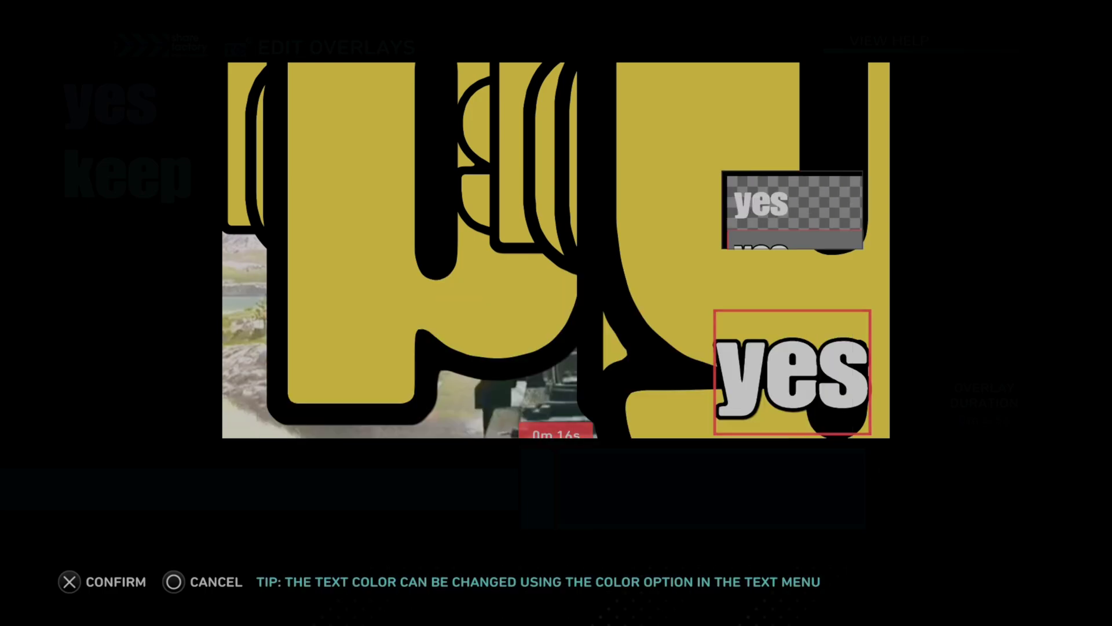
{"action": "key", "text": "Down"}
{"action": "key", "text": "Up"}
{"action": "key", "text": "Return"}
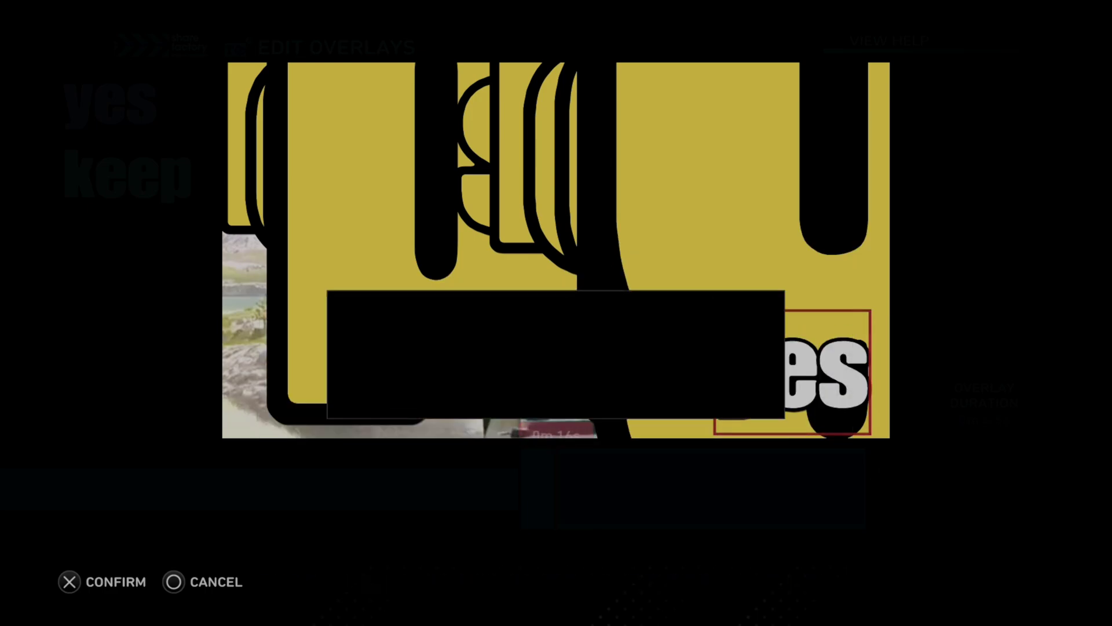
- Apply the Spin middle animation to the "yes" text
{"action": "key", "text": "Escape"}
{"action": "key", "text": "Right"}
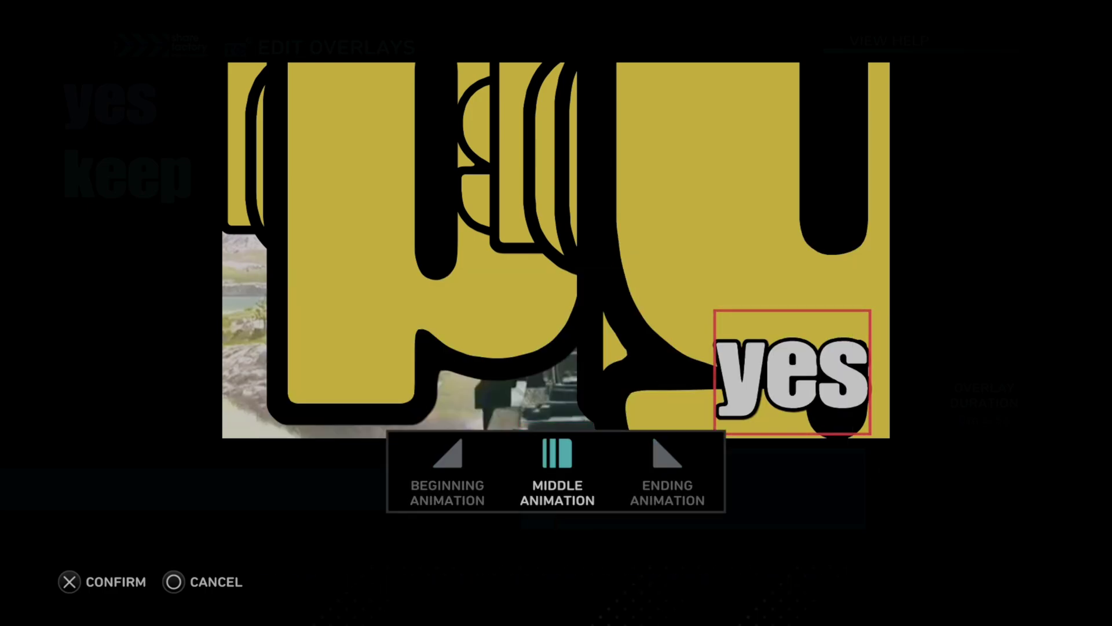
{"action": "key", "text": "Return"}
{"action": "key", "text": "Down"}
{"action": "key", "text": "Down"}
{"action": "key", "text": "Down"}
{"action": "key", "text": "Down"}
{"action": "key", "text": "Down"}
{"action": "key", "text": "Down"}
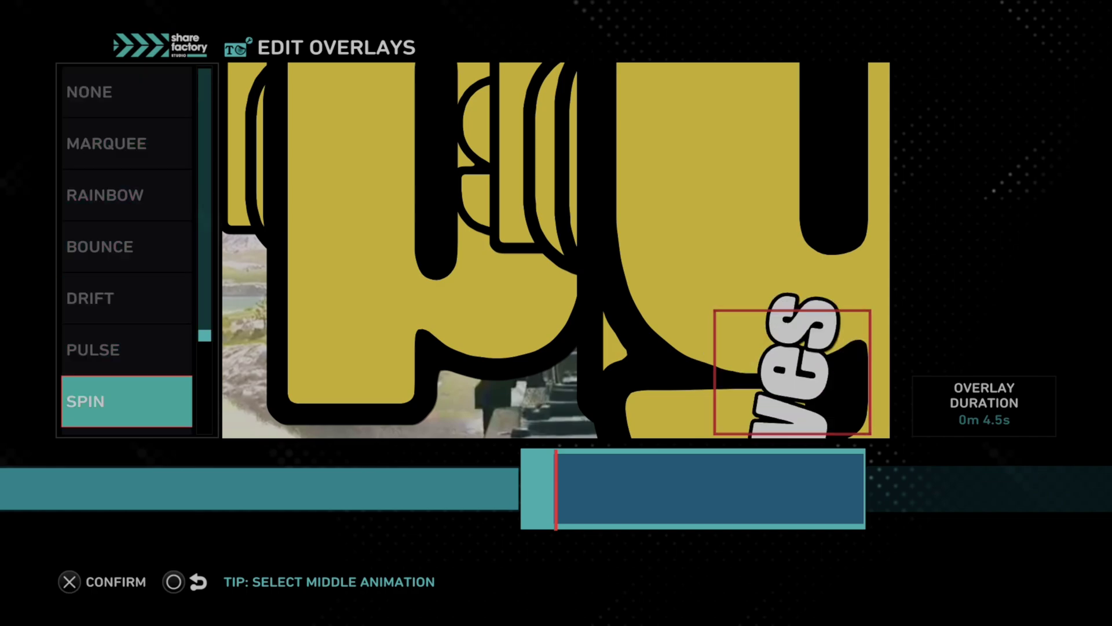
{"action": "key", "text": "Return"}
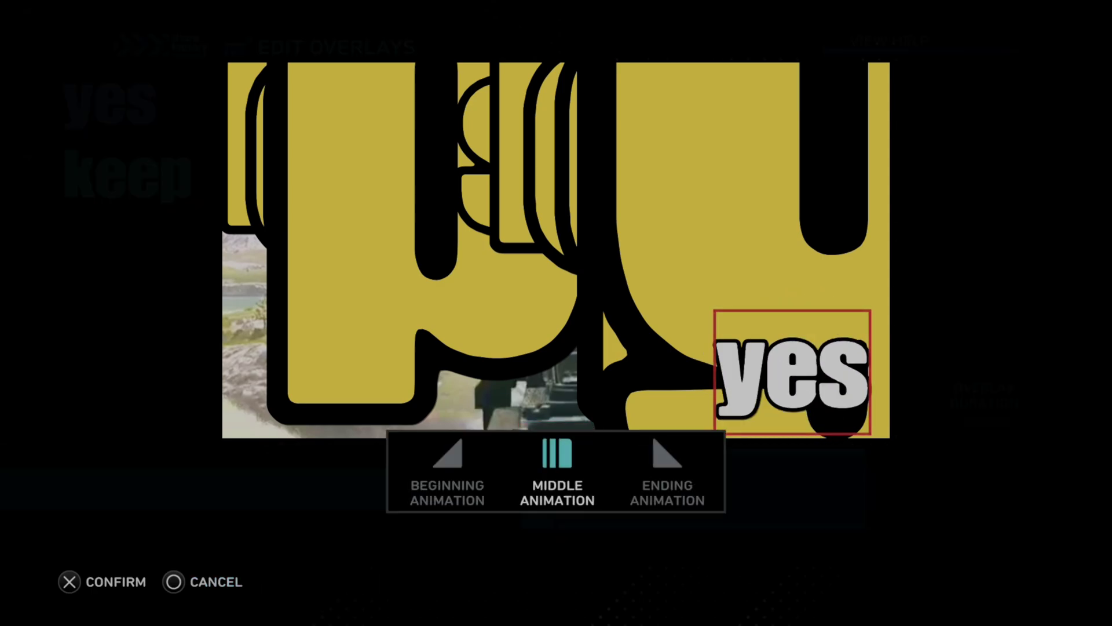
{"action": "key", "text": "Escape"}
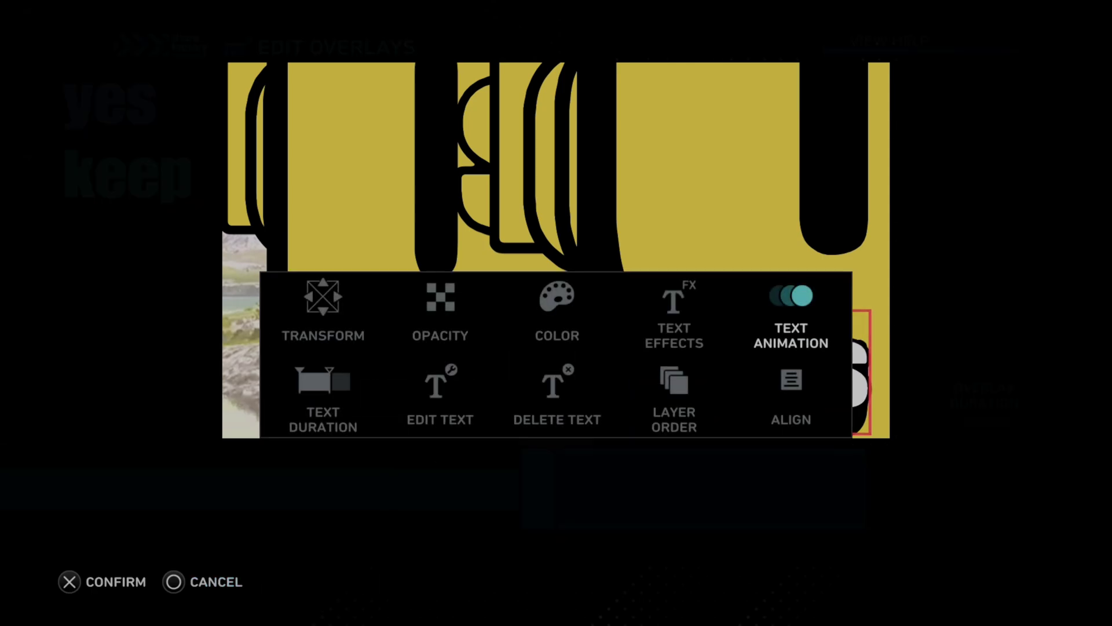
- Review the layer order of the two text overlays, ending on the "keep shooting" text
{"action": "key", "text": "Down"}
{"action": "key", "text": "Left"}
{"action": "key", "text": "Left"}
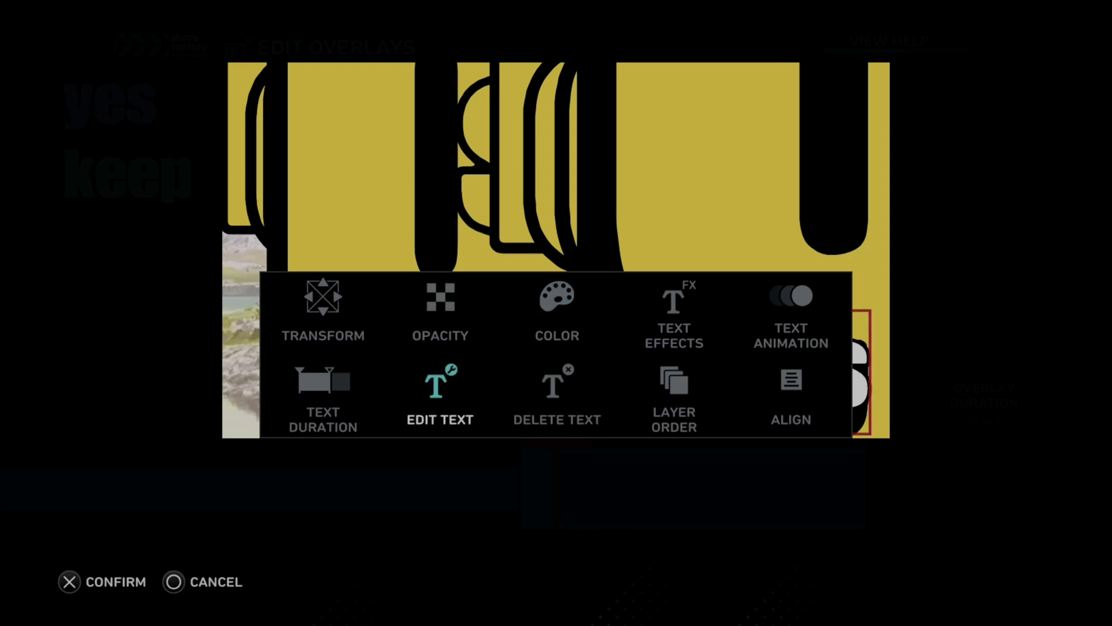
{"action": "key", "text": "Return"}
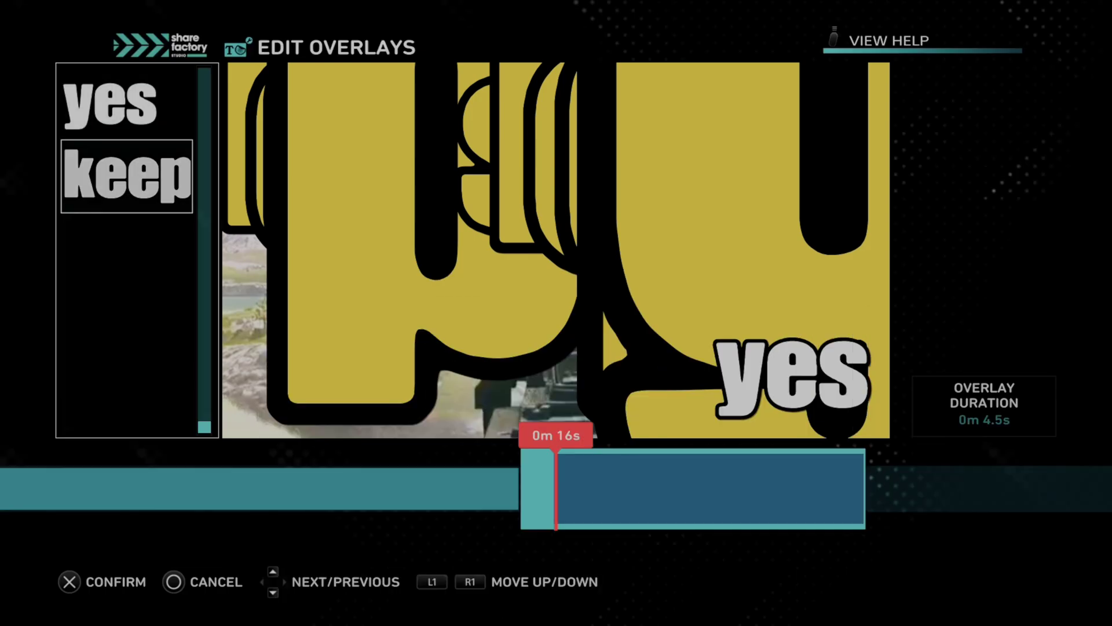
{"action": "key", "text": "Down"}
{"action": "key", "text": "Up"}
{"action": "key", "text": "Down"}
{"action": "key", "text": "Return"}
- Inspect the frames at the start and end of the "keep shooting" overlay and return to the project timeline
{"action": "key", "text": "End"}
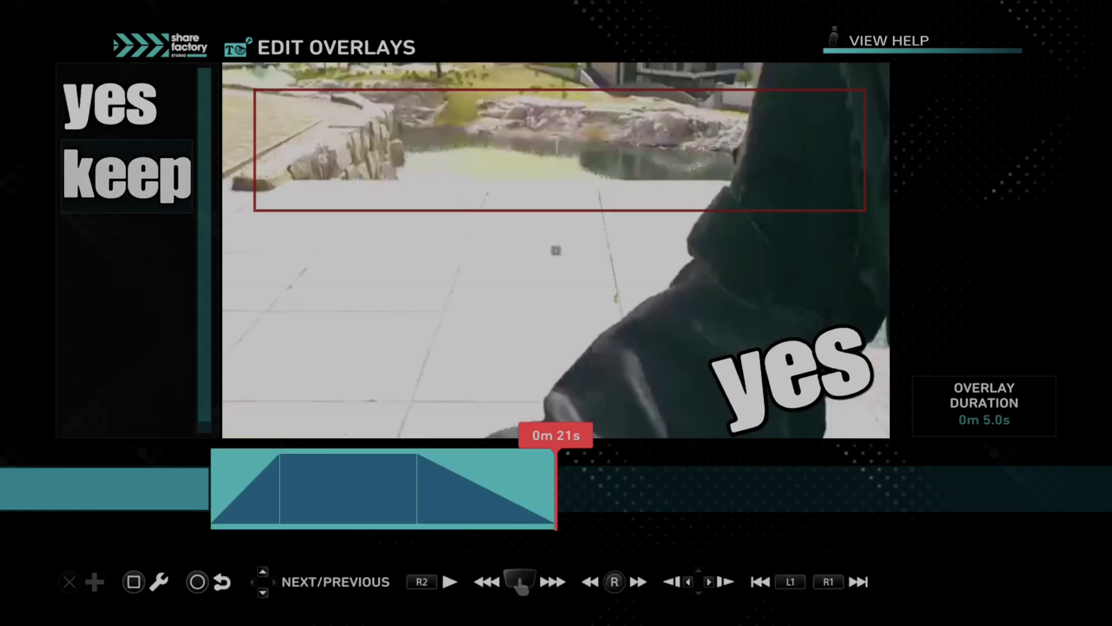
{"action": "key", "text": "Home"}
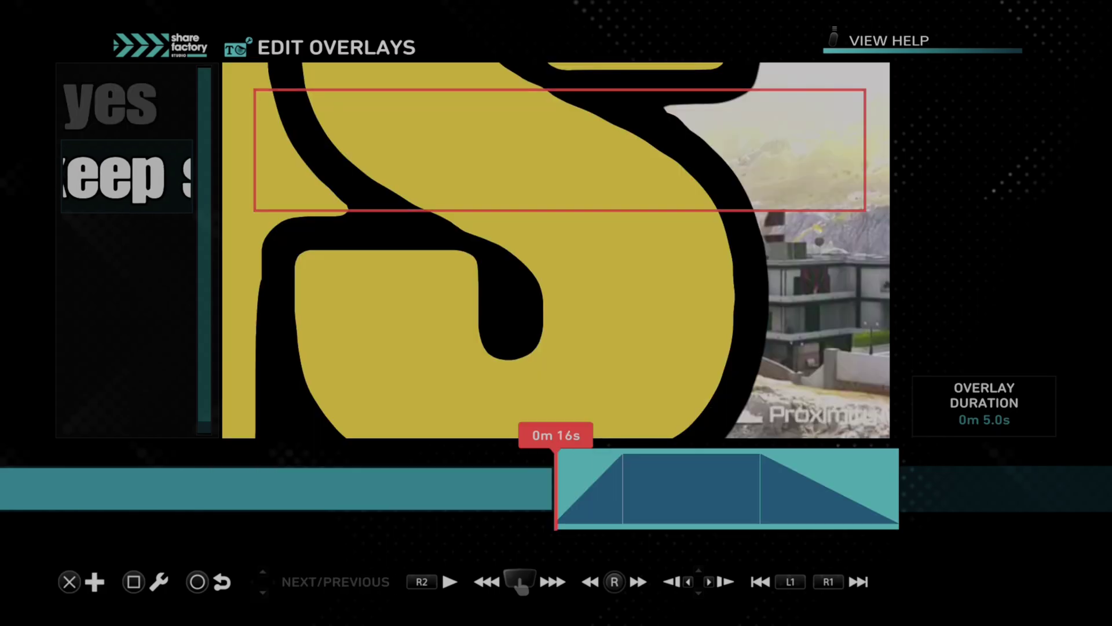
{"action": "key", "text": "End"}
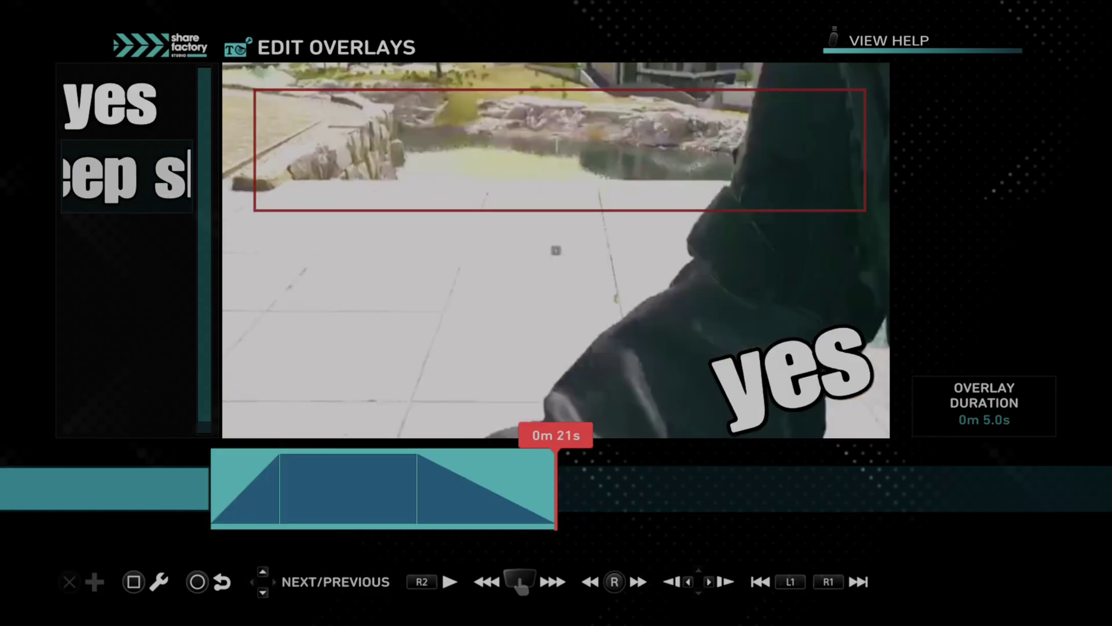
{"action": "key", "text": "Home"}
{"action": "key", "text": "End"}
{"action": "key", "text": "Home"}
{"action": "key", "text": "Return"}
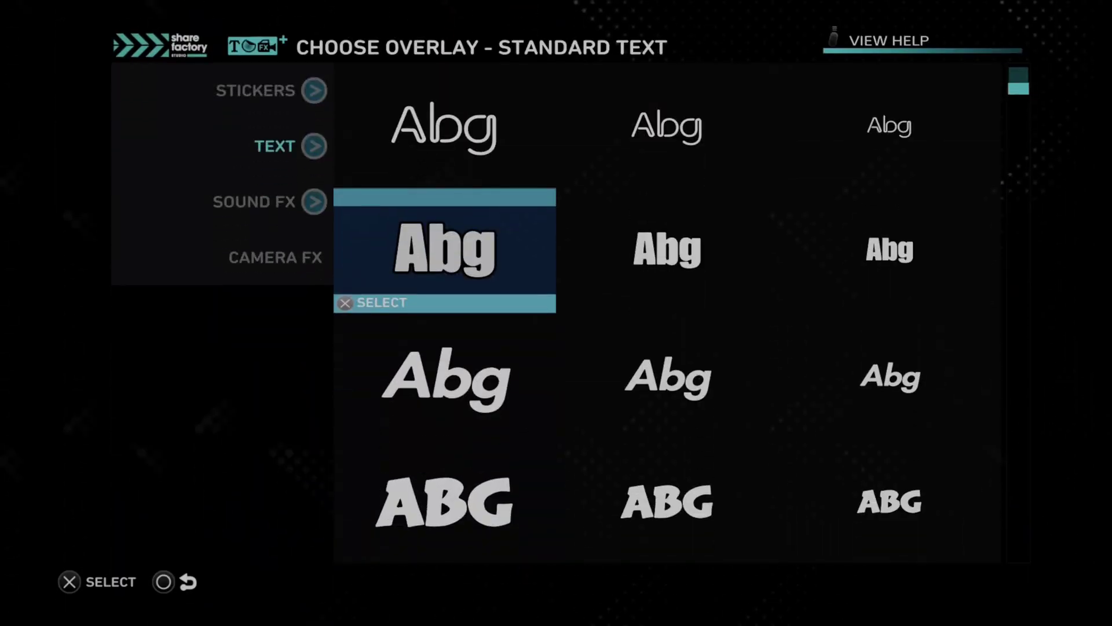
{"action": "key", "text": "Escape"}
{"action": "key", "text": "Escape"}
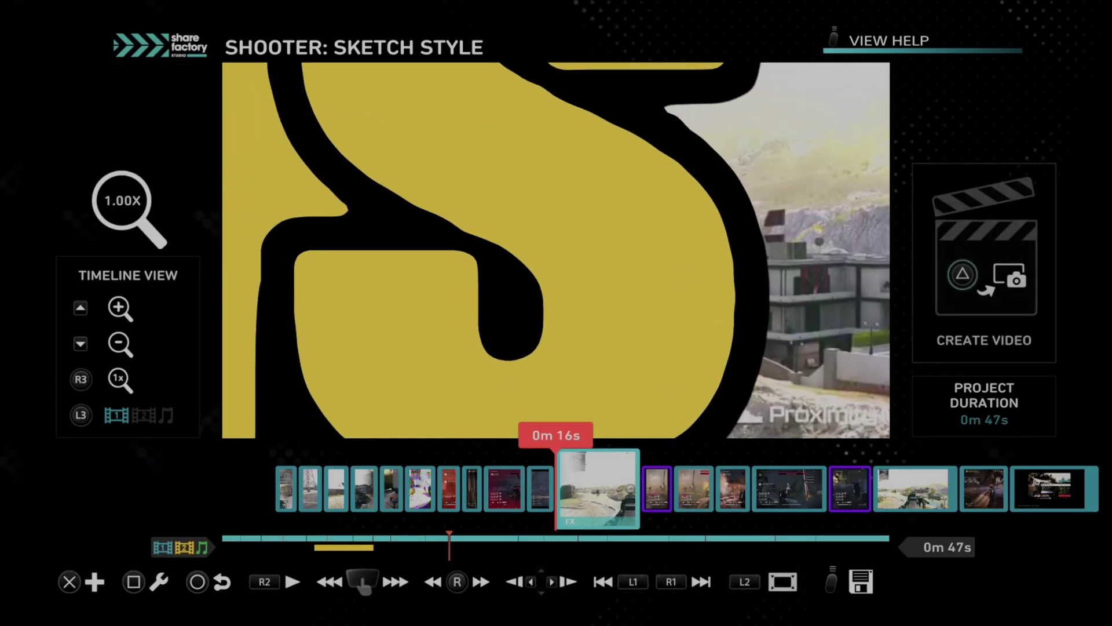
- Play and scrub through the clip from its start to preview both text overlays
{"action": "key", "text": "space"}
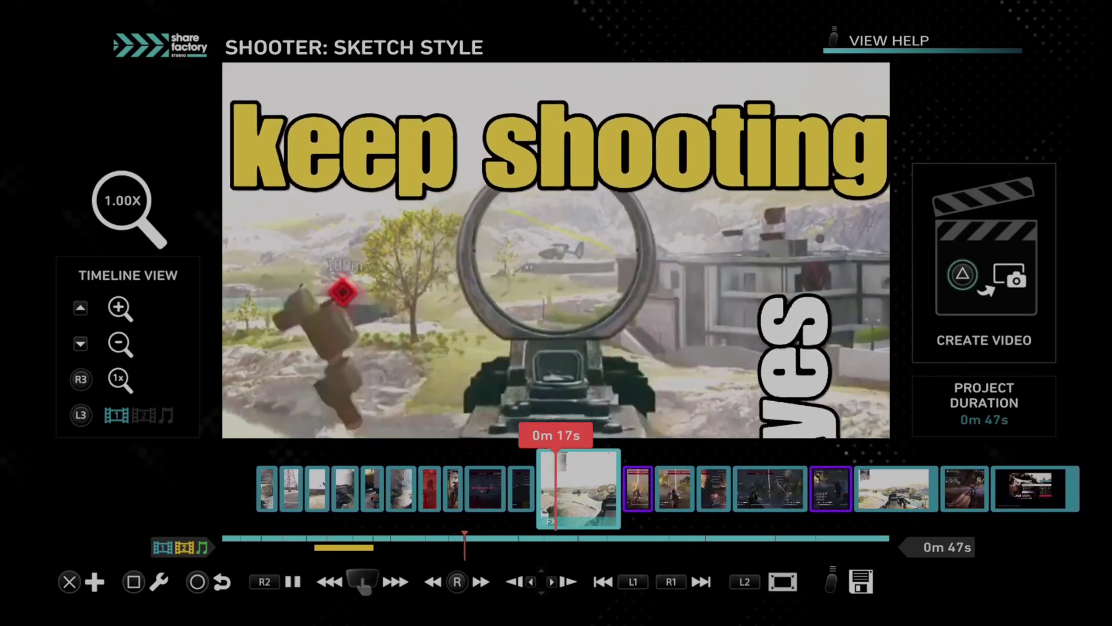
{"action": "key", "text": "space"}
{"action": "key", "text": "Left"}
{"action": "key", "text": "Right"}
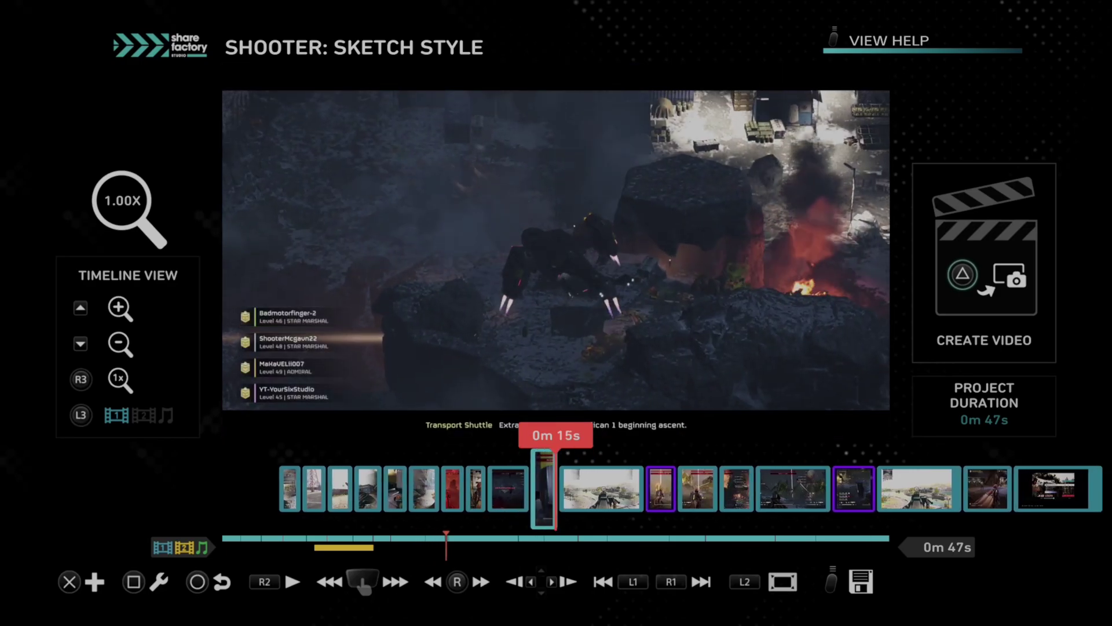
{"action": "key", "text": "Right"}
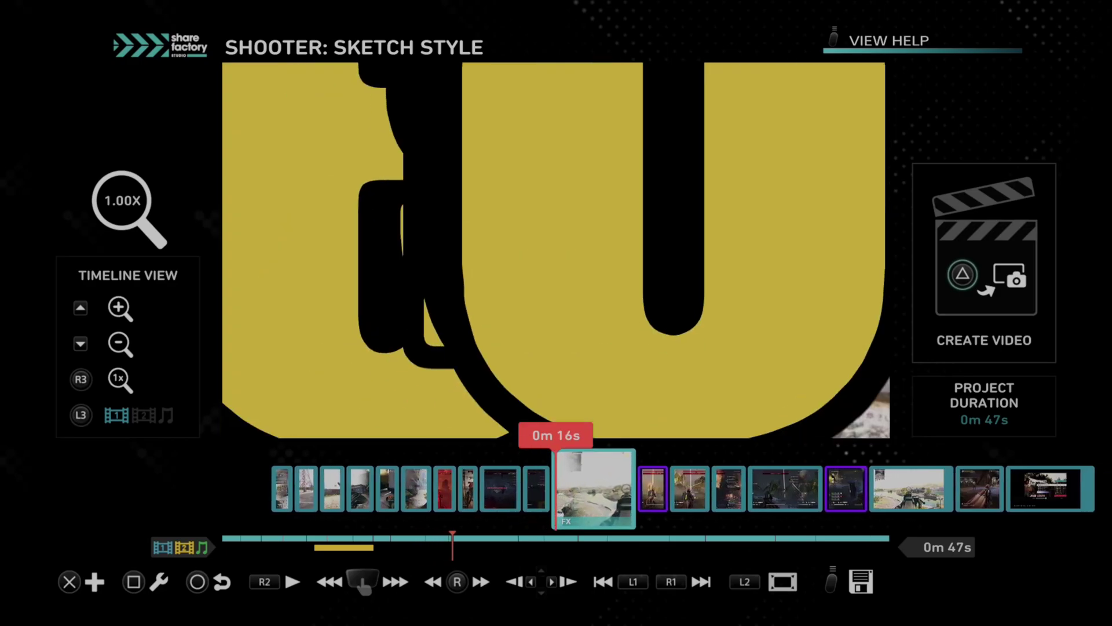
{"action": "key", "text": "Right"}
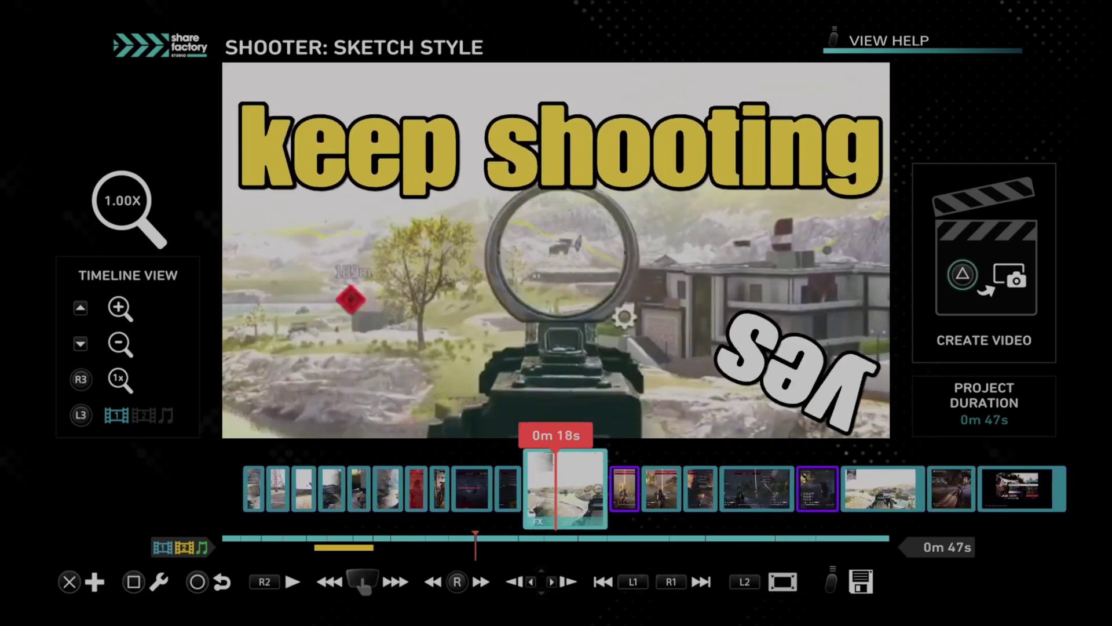
{"action": "key", "text": "Right"}
{"action": "key", "text": "Right"}
{"action": "key", "text": "Right"}
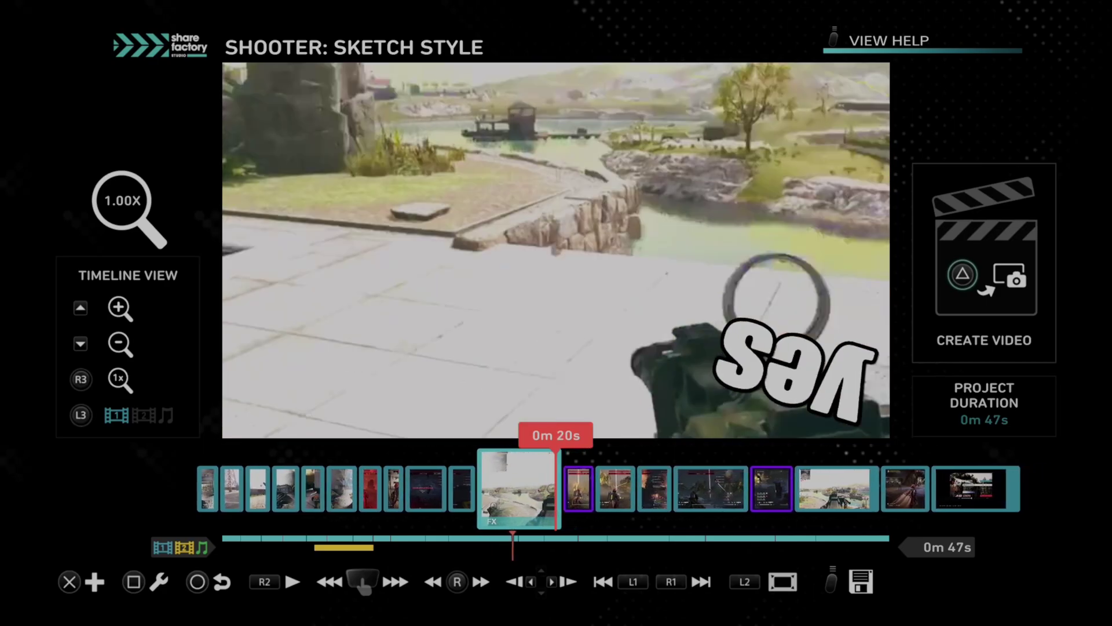
{"action": "key", "text": "Right"}
{"action": "key", "text": "Right"}
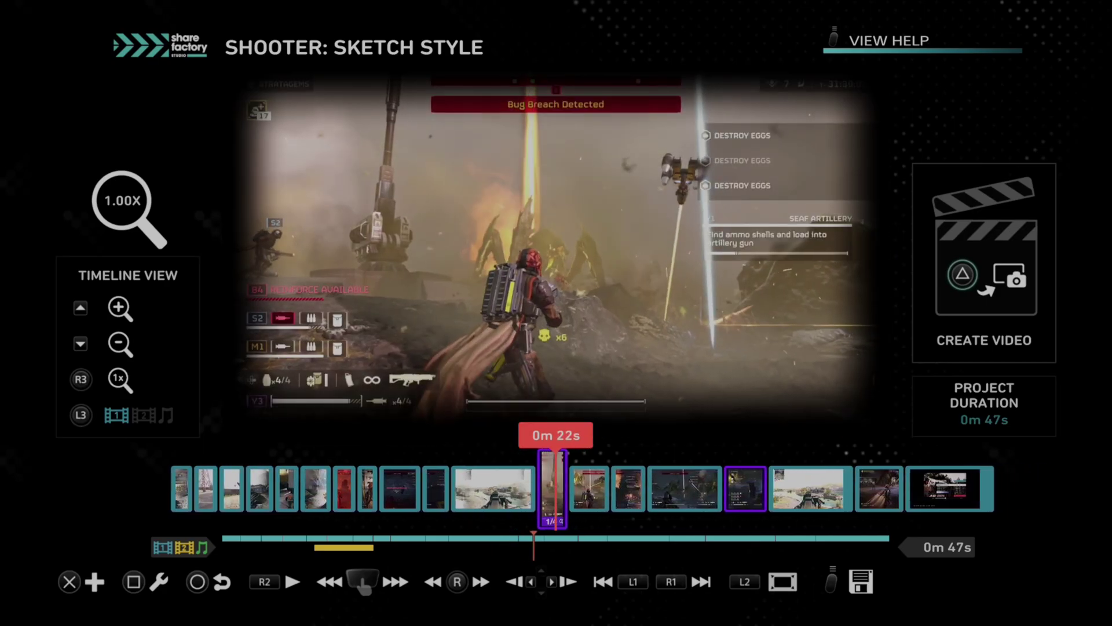
{"action": "key", "text": "L3"}
{"action": "key", "text": "L3"}
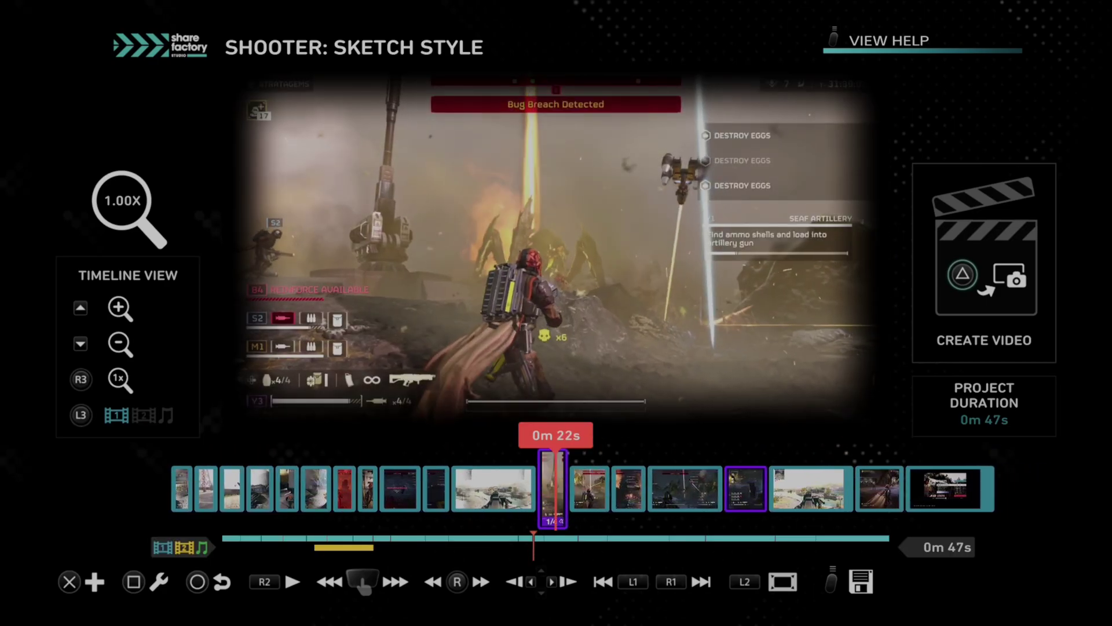
- Generate the project thumbnail from the frame at 0m 17s, where both texts are readable
{"action": "key", "text": "Right"}
{"action": "key", "text": "Left"}
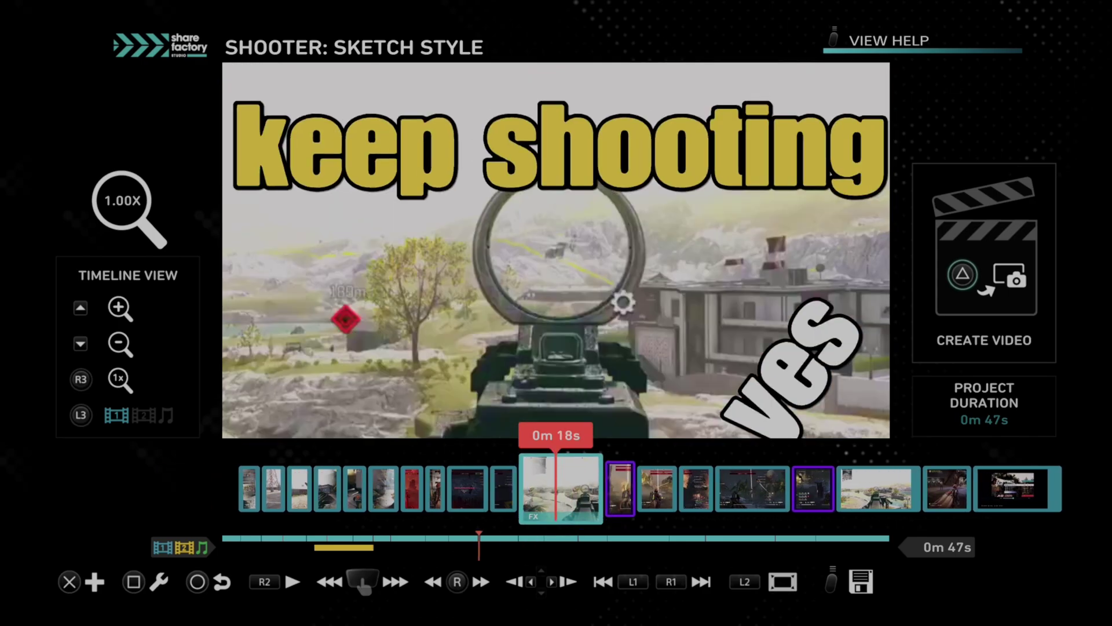
{"action": "key", "text": "Right"}
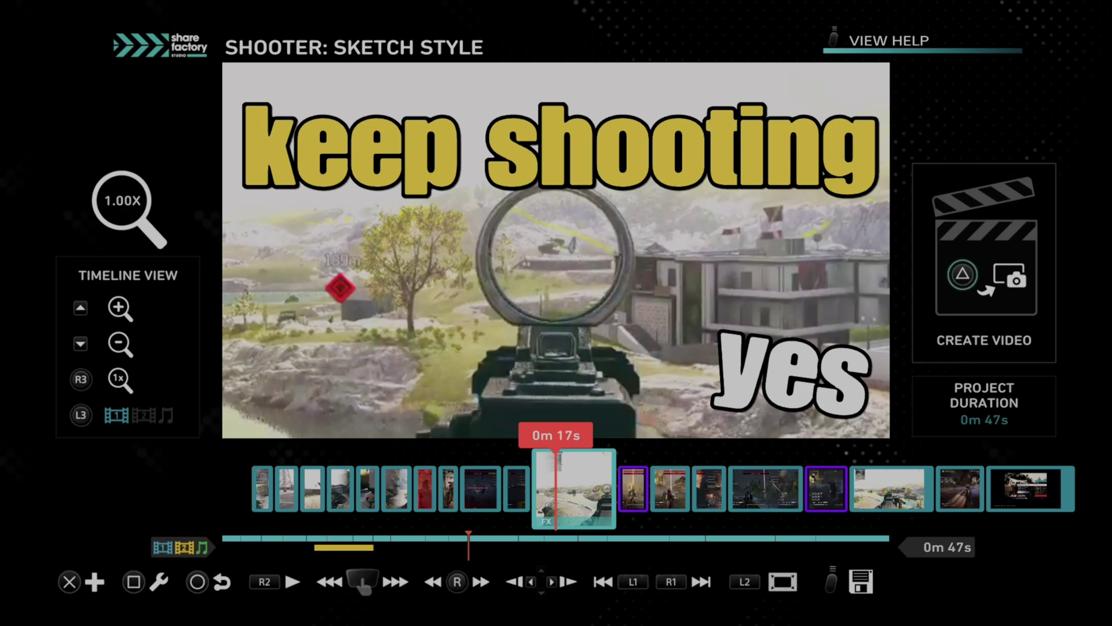
{"action": "key", "text": "Menu"}
{"action": "key", "text": "Left"}
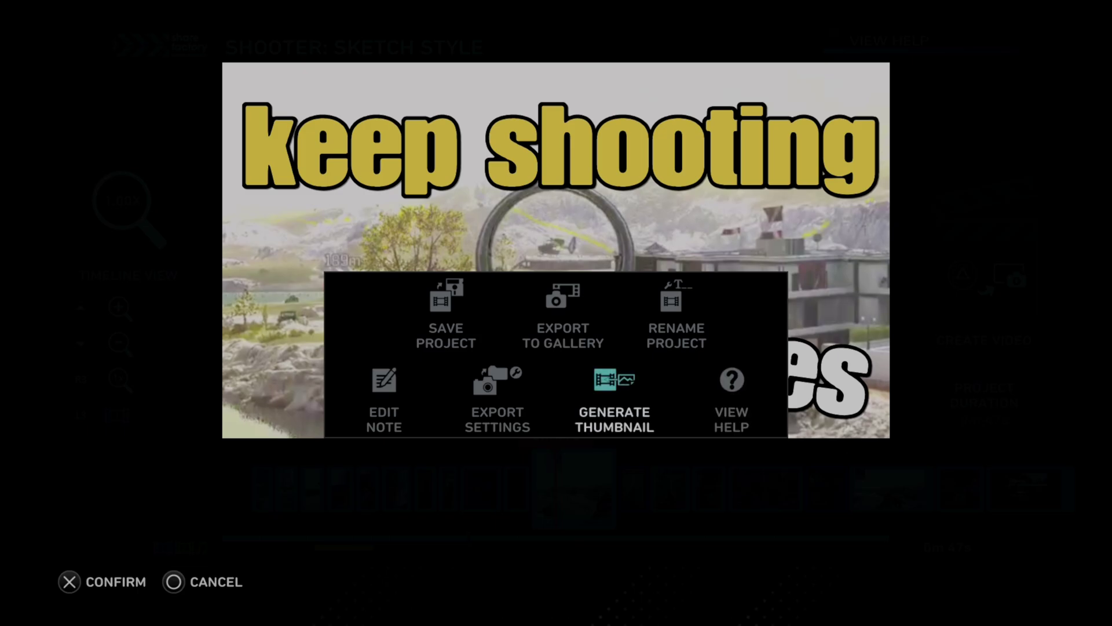
{"action": "key", "text": "Return"}
{"action": "key", "text": "Return"}
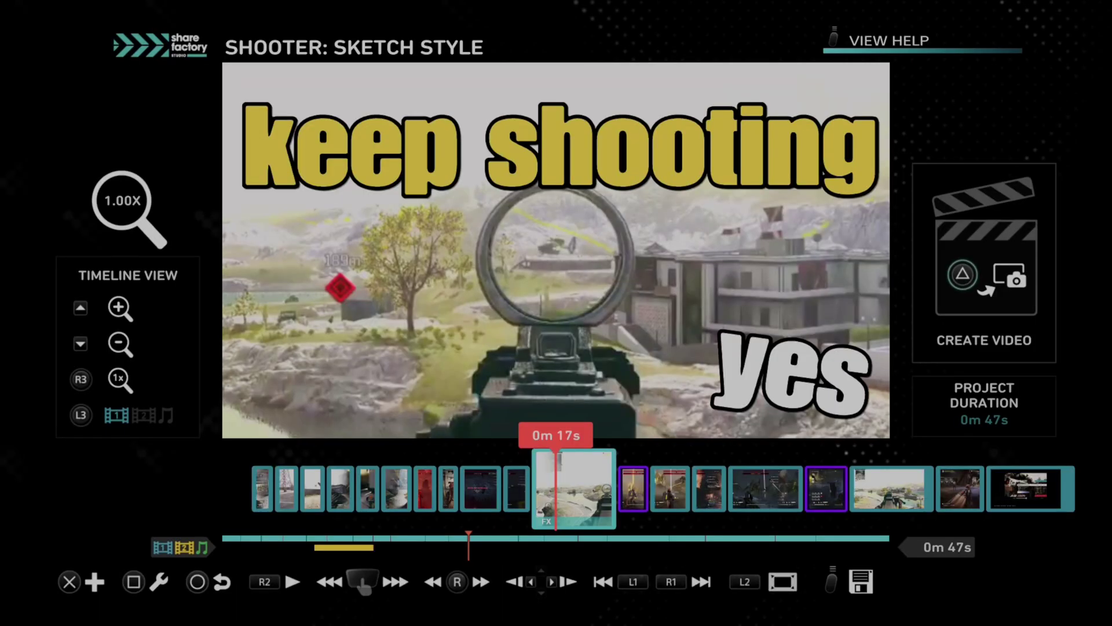
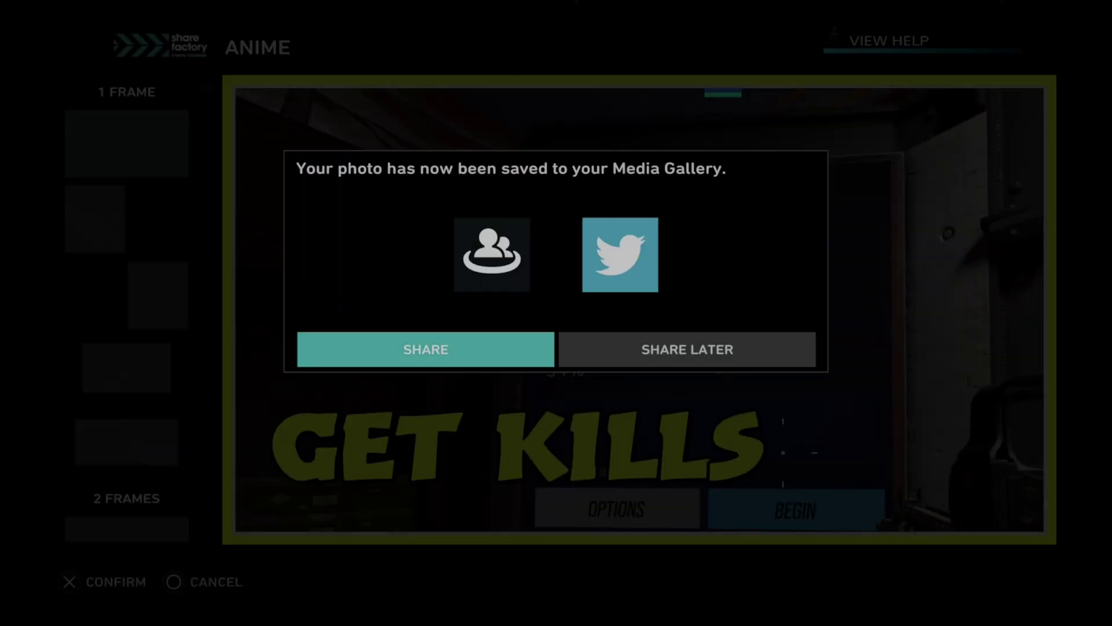
- Dismiss the photo sharing prompt, then save the ANIME photo project and exit it
{"action": "key", "text": "Escape"}
{"action": "key", "text": "Escape"}
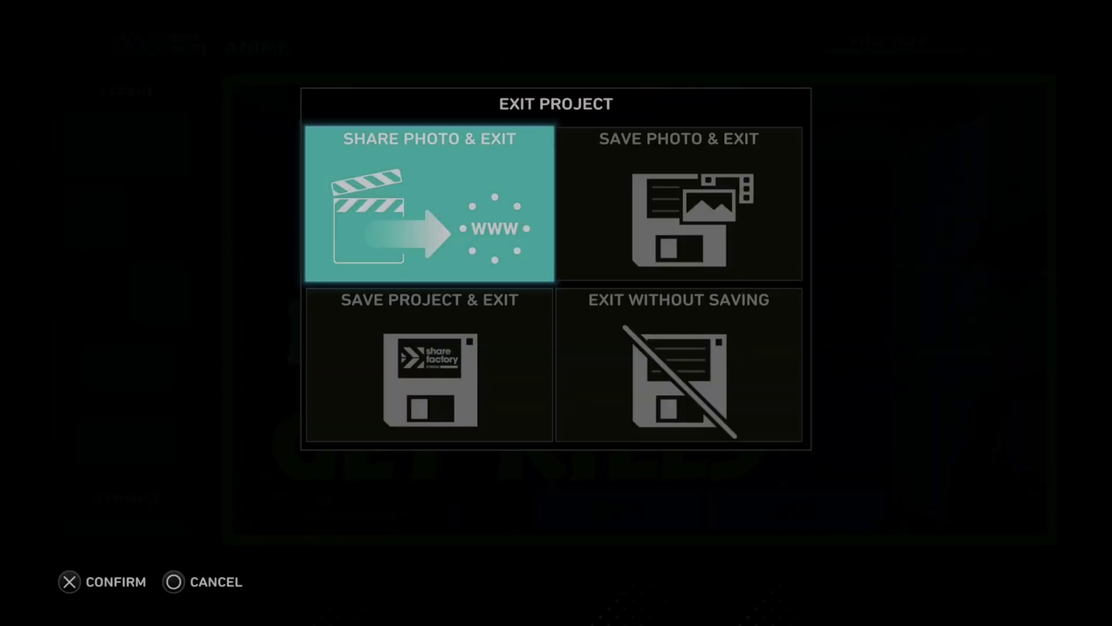
{"action": "key", "text": "Down"}
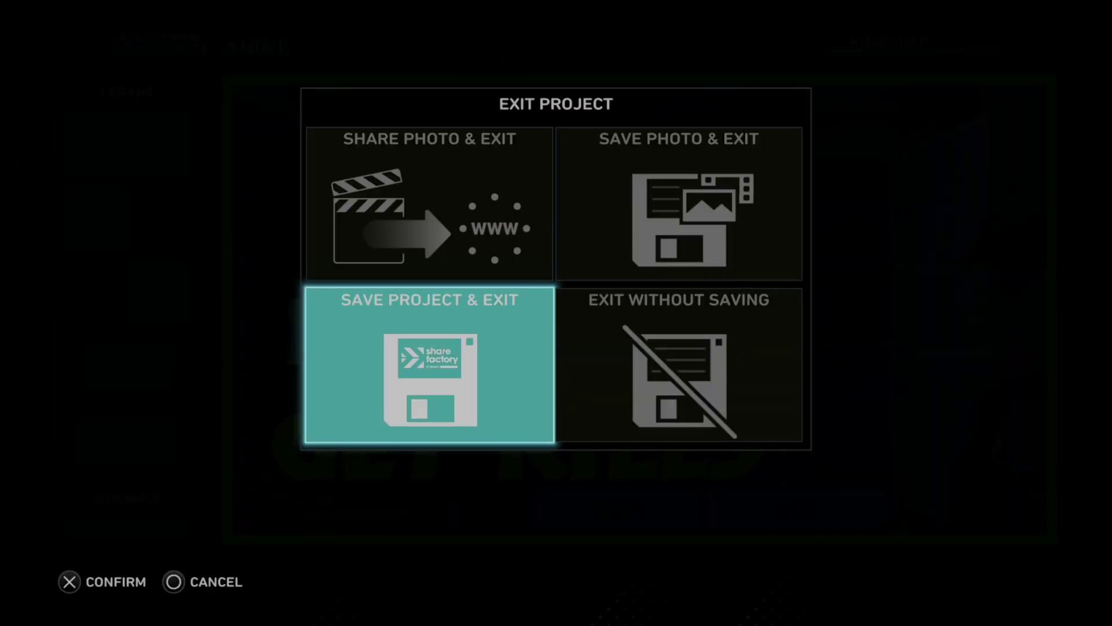
{"action": "key", "text": "Return"}
{"action": "key", "text": "Return"}
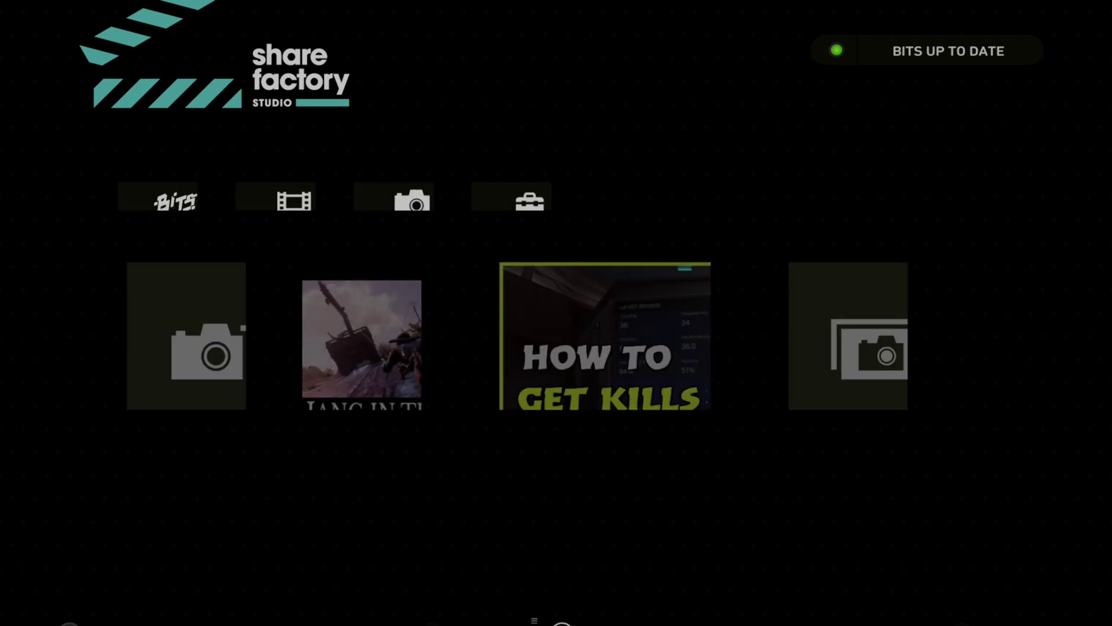
- Switch to the Video Editor and reopen the last project, the one with the "keep shooting" thumbnail
{"action": "key", "text": "Left"}
{"action": "key", "text": "Up"}
{"action": "key", "text": "Left"}
{"action": "key", "text": "Down"}
{"action": "key", "text": "Right"}
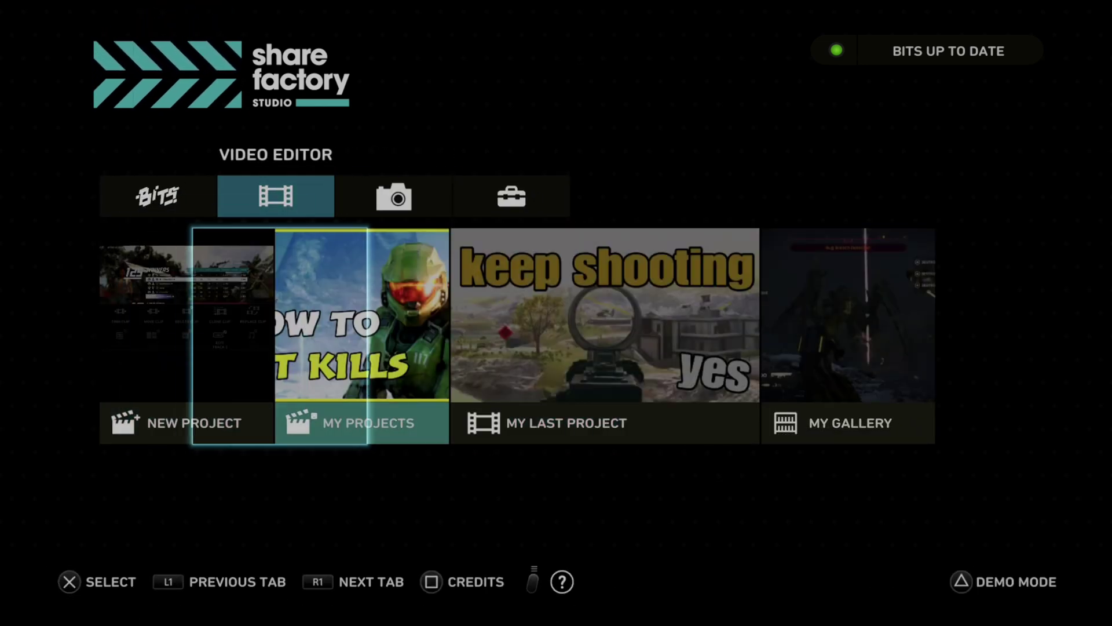
{"action": "key", "text": "Right"}
{"action": "key", "text": "Return"}
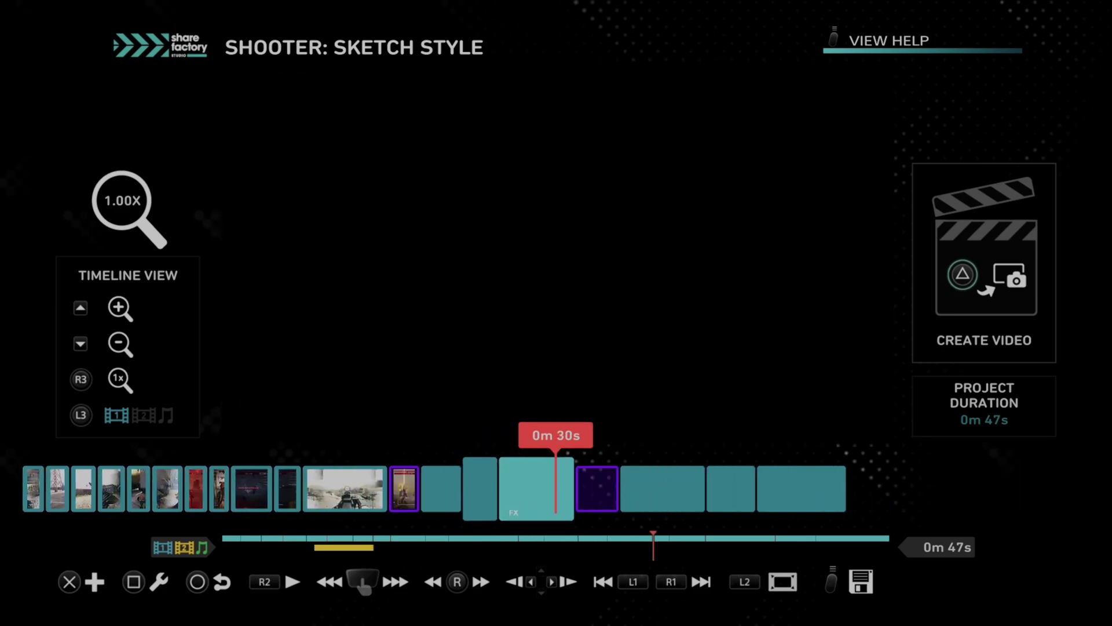
- Add the saved "HOW TO GET KILLS" ANIME photo as a screenshot at the very start of the timeline
{"action": "scroll", "coordinate": [556, 490], "scroll_direction": "right", "scroll_amount": 10}
{"action": "scroll", "coordinate": [557, 489], "scroll_direction": "left", "scroll_amount": 20}
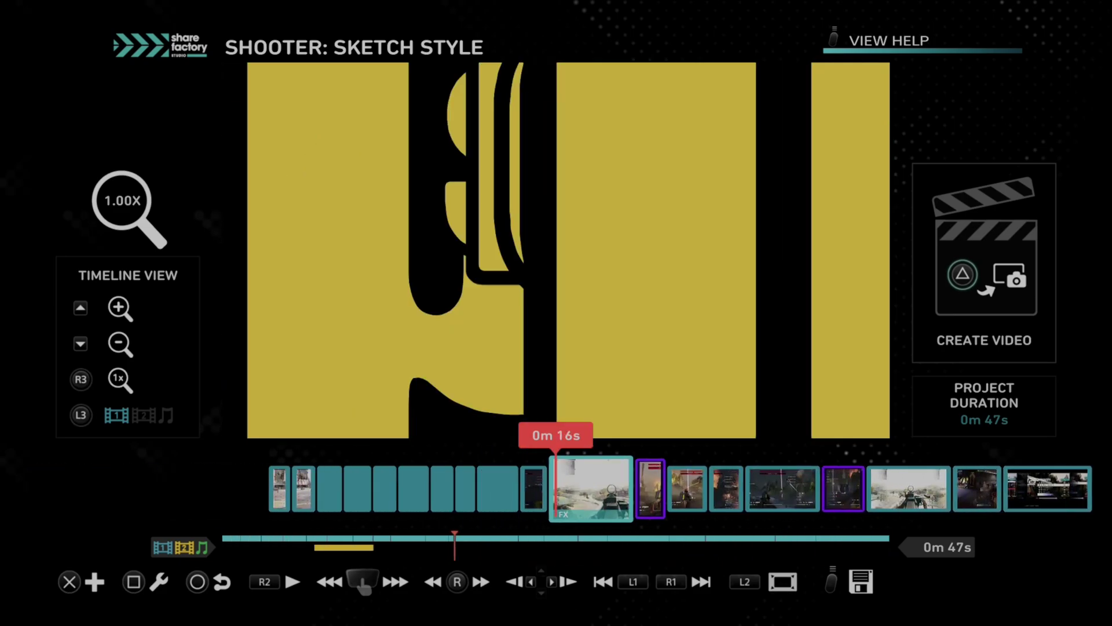
{"action": "key", "text": "Return"}
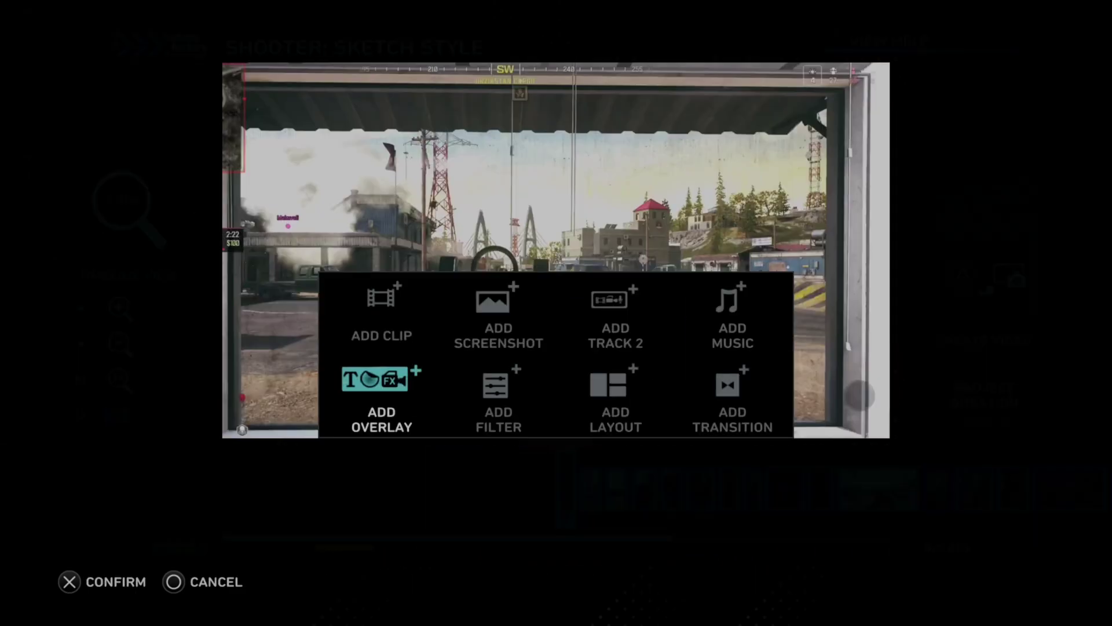
{"action": "key", "text": "Right"}
{"action": "key", "text": "Return"}
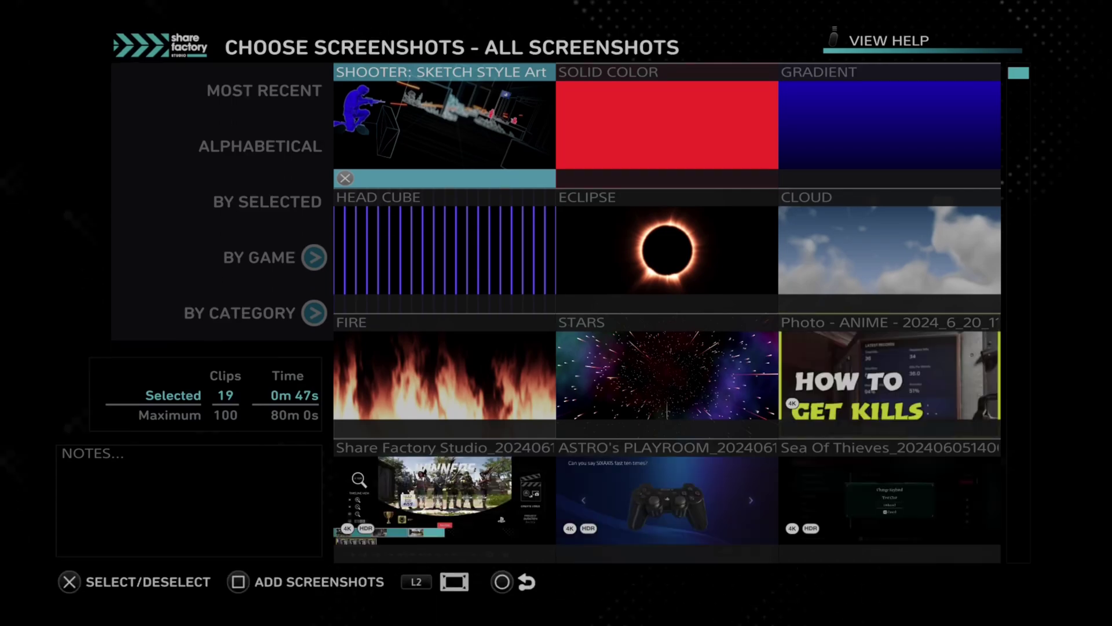
{"action": "key", "text": "Down"}
{"action": "key", "text": "Down"}
{"action": "key", "text": "Right"}
{"action": "key", "text": "Right"}
{"action": "key", "text": "Return"}
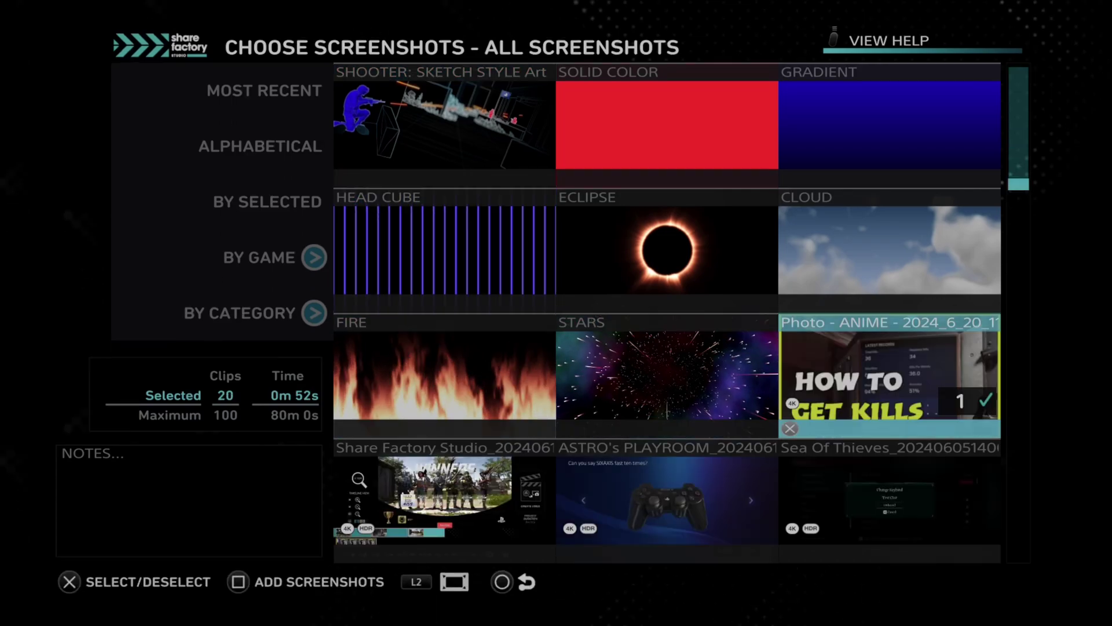
{"action": "key", "text": "s"}
{"action": "key", "text": "Right"}
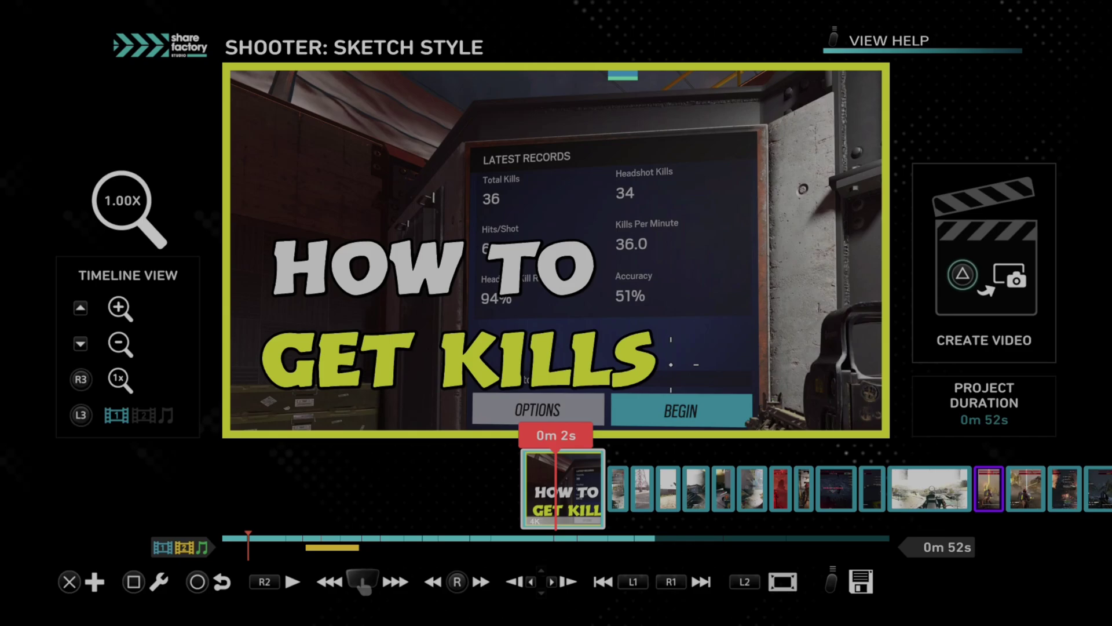
- Generate the project thumbnail from the "HOW TO GET KILLS" photo at 0m 2s
{"action": "key", "text": "Menu"}
{"action": "key", "text": "Down"}
{"action": "key", "text": "Right"}
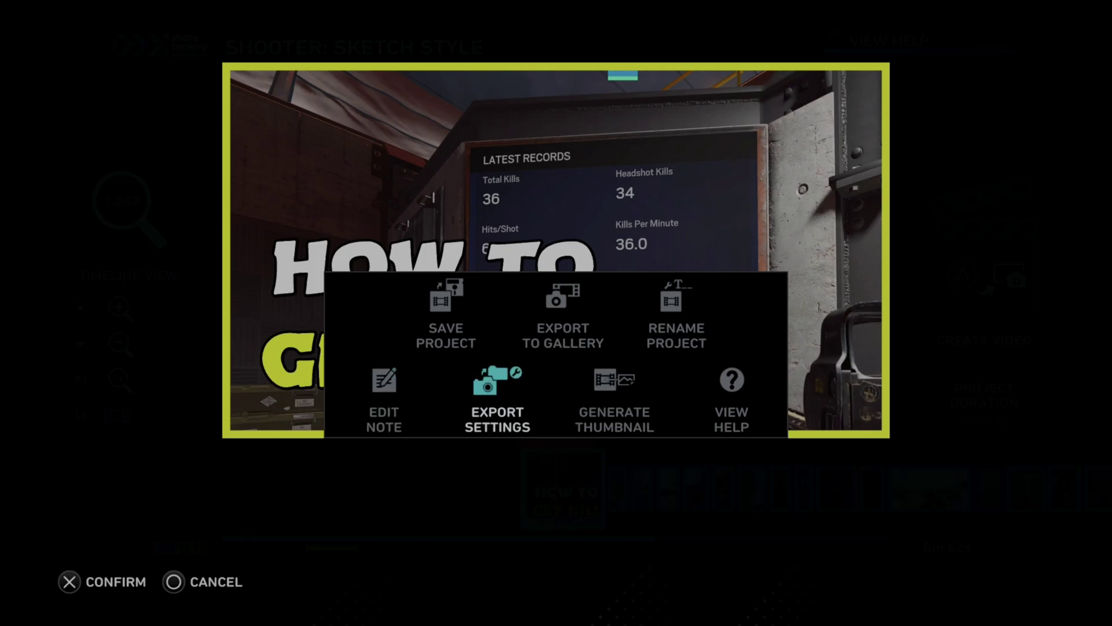
{"action": "key", "text": "Right"}
{"action": "key", "text": "Return"}
{"action": "key", "text": "Return"}
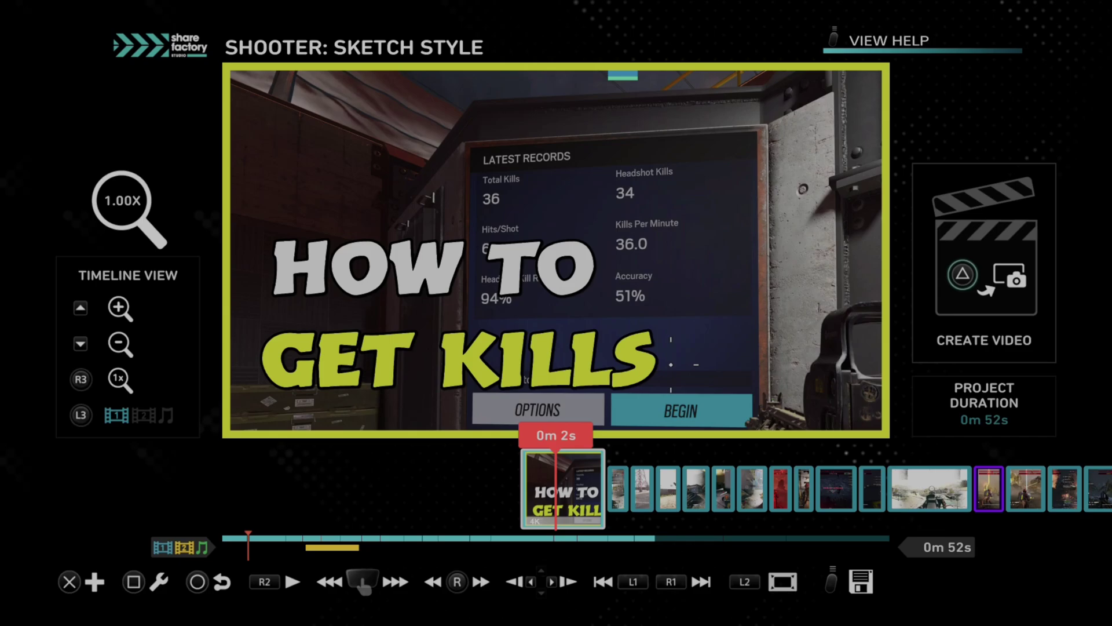
- Delete the "HOW TO GET KILLS" photo clip from the start of the timeline
{"action": "key", "text": "square"}
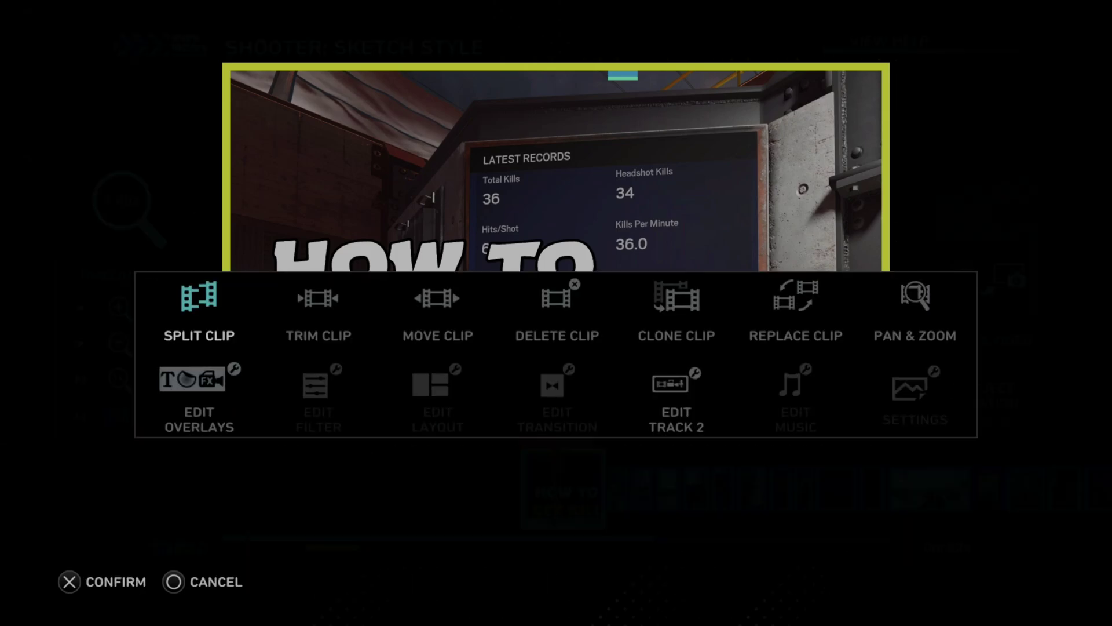
{"action": "key", "text": "Right"}
{"action": "key", "text": "Right"}
{"action": "key", "text": "Right"}
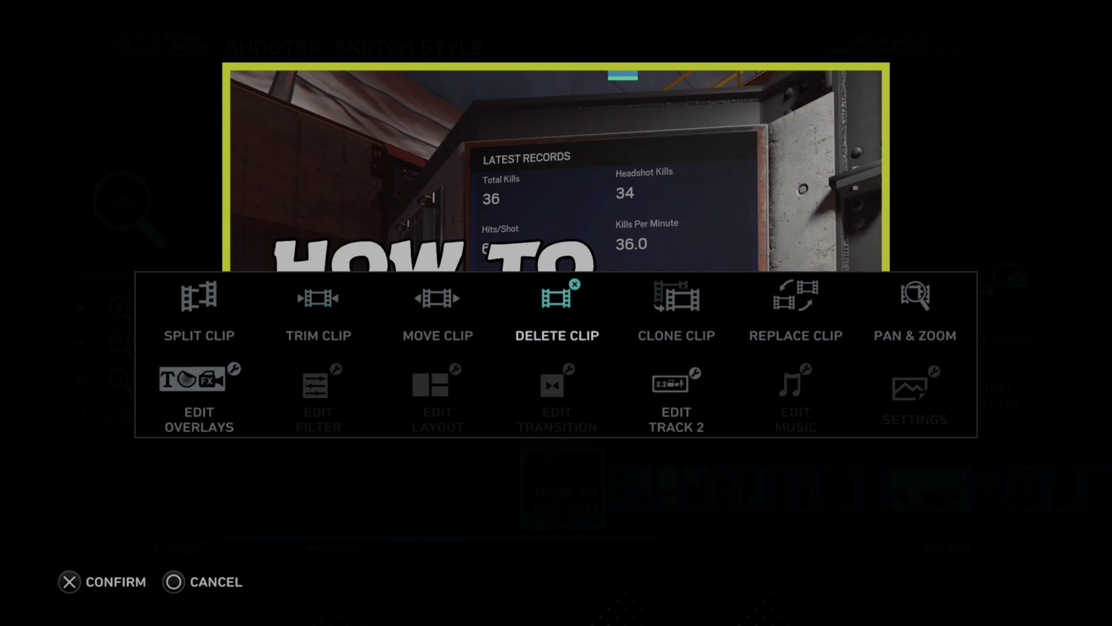
{"action": "key", "text": "Return"}
{"action": "key", "text": "Return"}
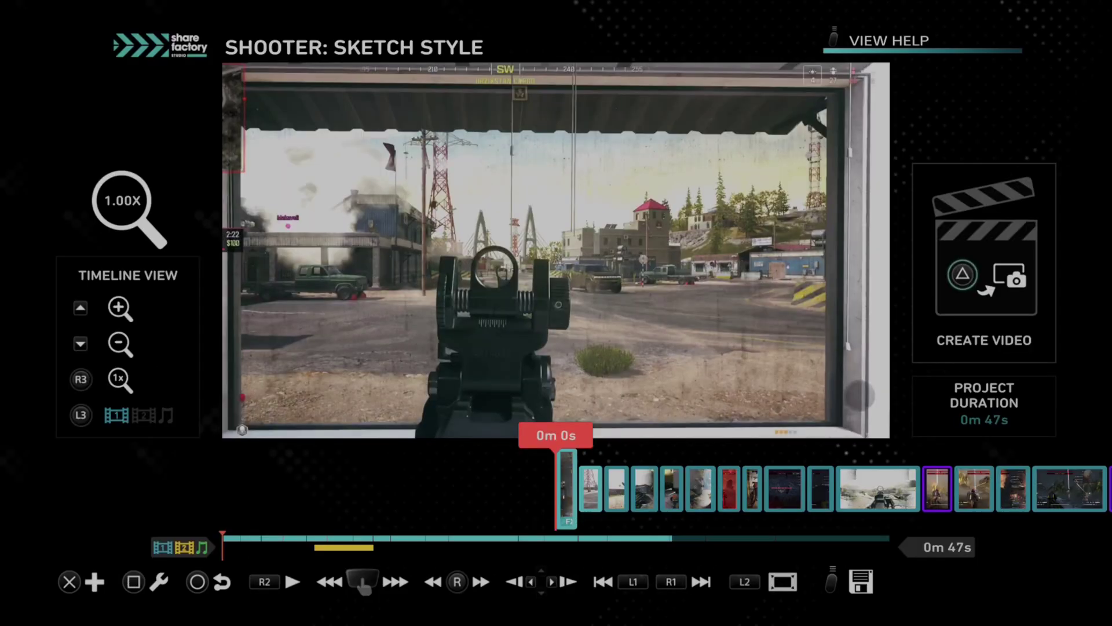
- Look through the timeline clips from the start of the project to the scope-view clip at 0m 38s
{"action": "key", "text": "R1"}
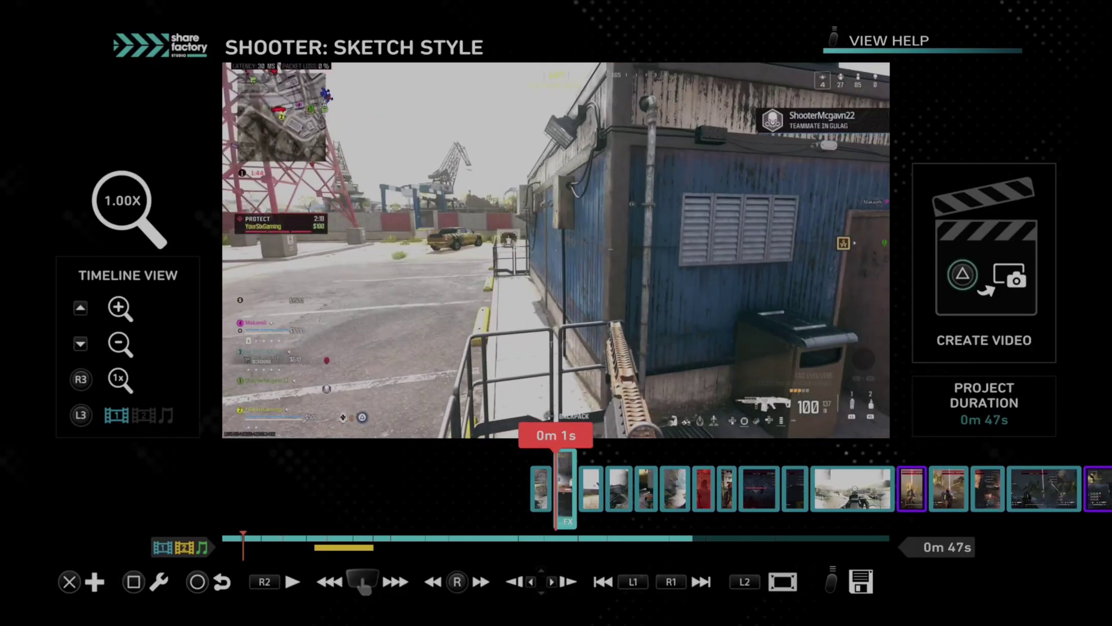
{"action": "key", "text": "R1"}
{"action": "key", "text": "R1"}
{"action": "key", "text": "R1"}
{"action": "key", "text": "R1"}
{"action": "key", "text": "R1"}
{"action": "key", "text": "R1"}
{"action": "key", "text": "R1"}
{"action": "key", "text": "R1"}
{"action": "key", "text": "R1"}
{"action": "key", "text": "R1"}
{"action": "key", "text": "R1"}
{"action": "key", "text": "R1"}
{"action": "key", "text": "R1"}
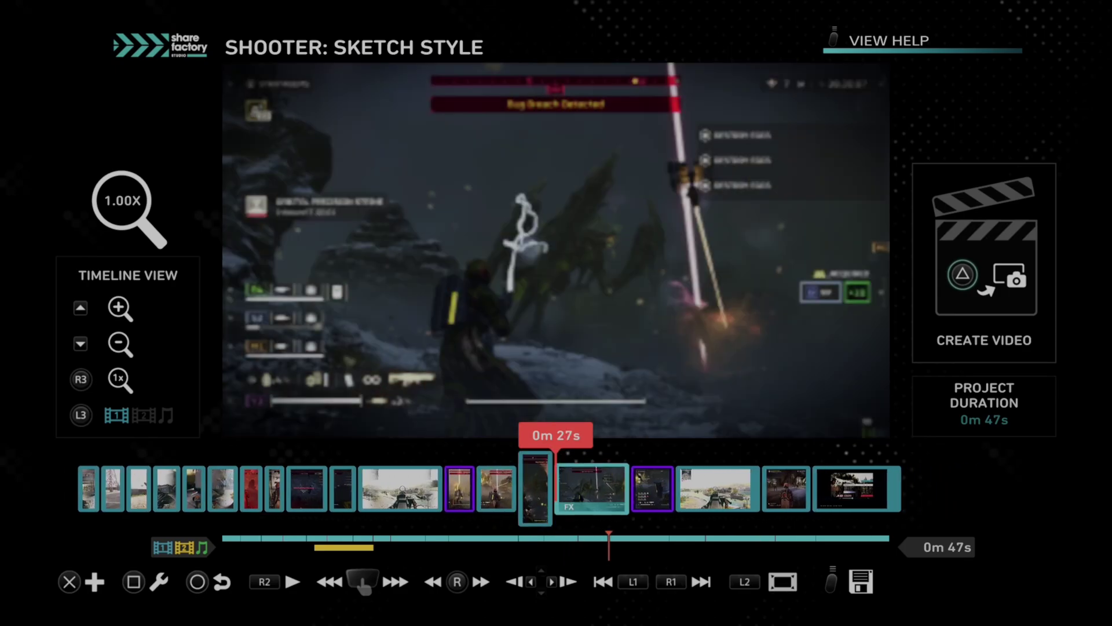
{"action": "key", "text": "Right"}
{"action": "key", "text": "Right"}
{"action": "key", "text": "Right"}
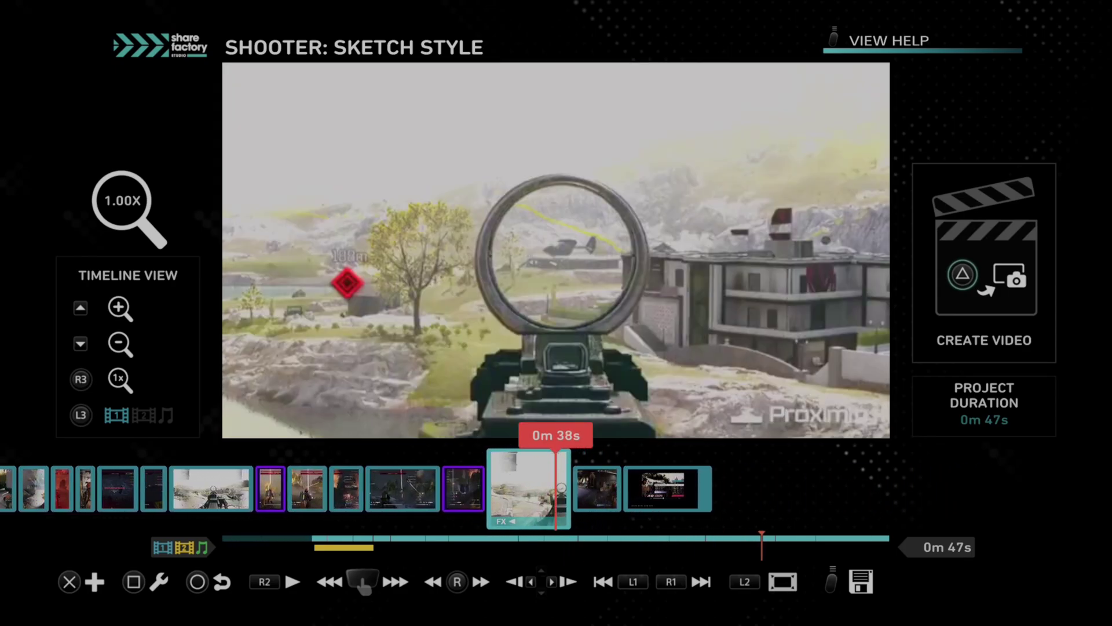
{"action": "key", "text": "Right"}
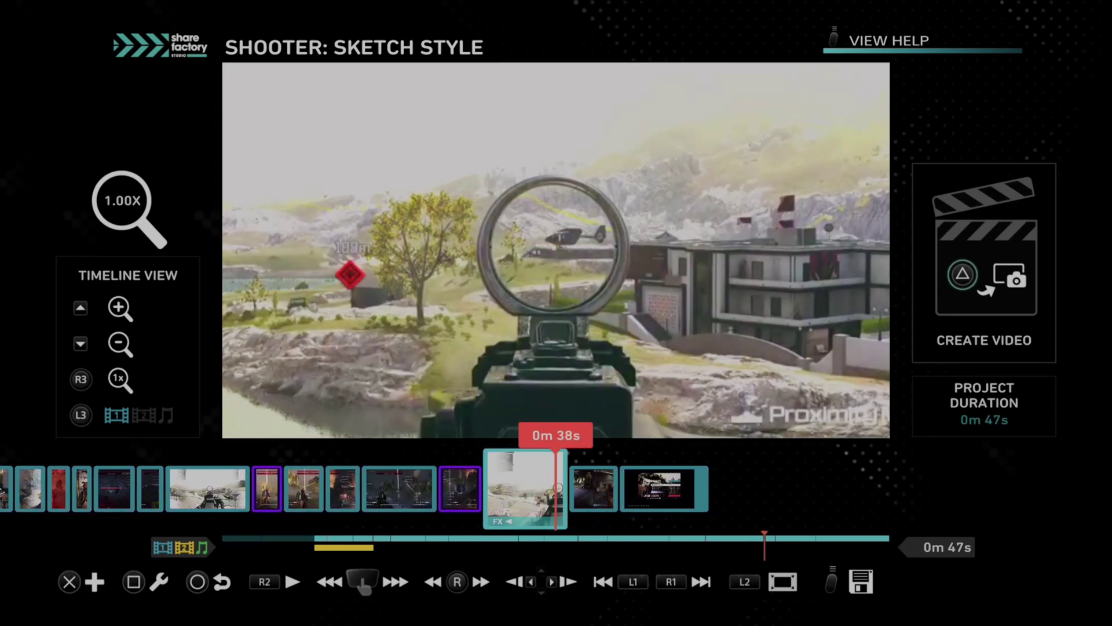
- Scrub back to the clip with the "keep shooting" and "yes" texts and inspect them around 0m 17s
{"action": "key", "text": "Left"}
{"action": "key", "text": "Left"}
{"action": "key", "text": "Left"}
{"action": "key", "text": "Left"}
{"action": "key", "text": "Left"}
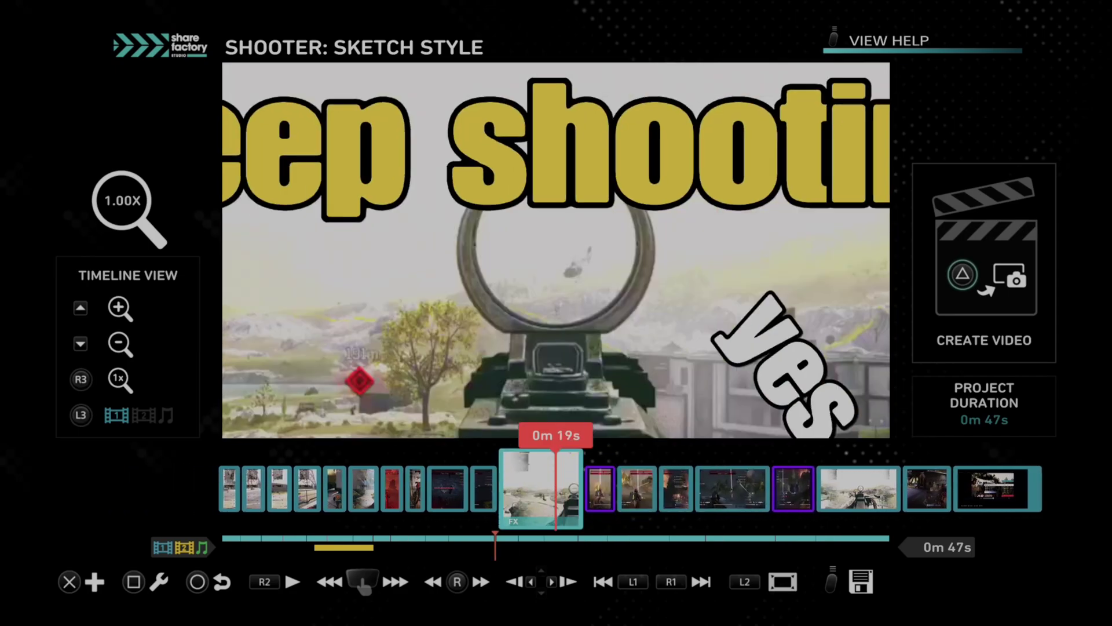
{"action": "key", "text": "Left"}
{"action": "key", "text": "Return"}
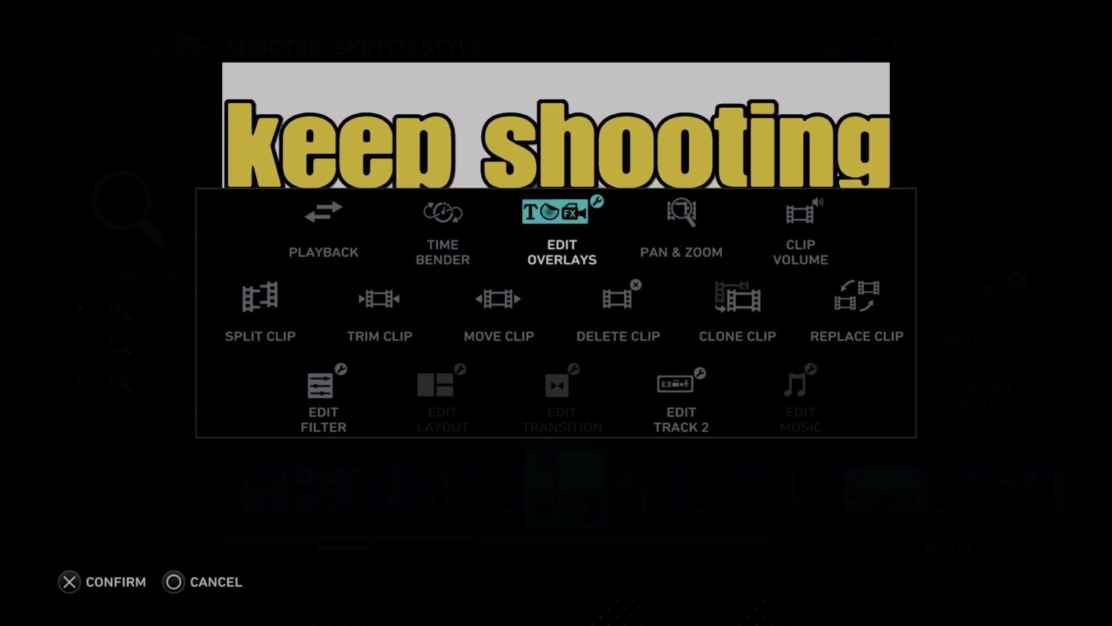
{"action": "key", "text": "Escape"}
{"action": "key", "text": "Right"}
{"action": "key", "text": "Left"}
{"action": "key", "text": "Left"}
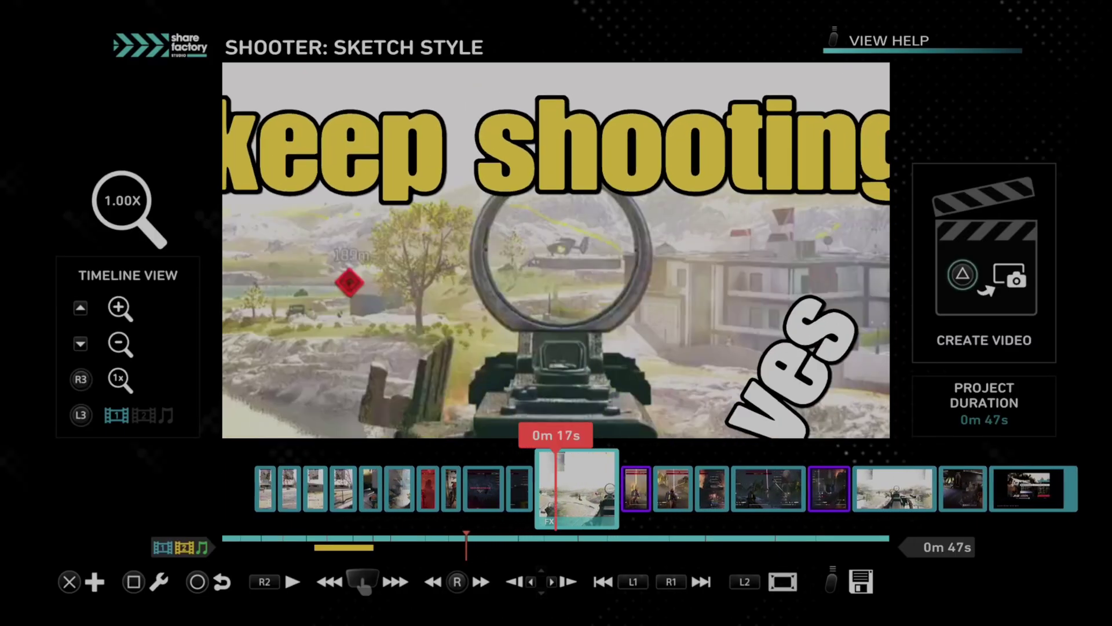
{"action": "key", "text": "Right"}
{"action": "key", "text": "Right"}
{"action": "key", "text": "Left"}
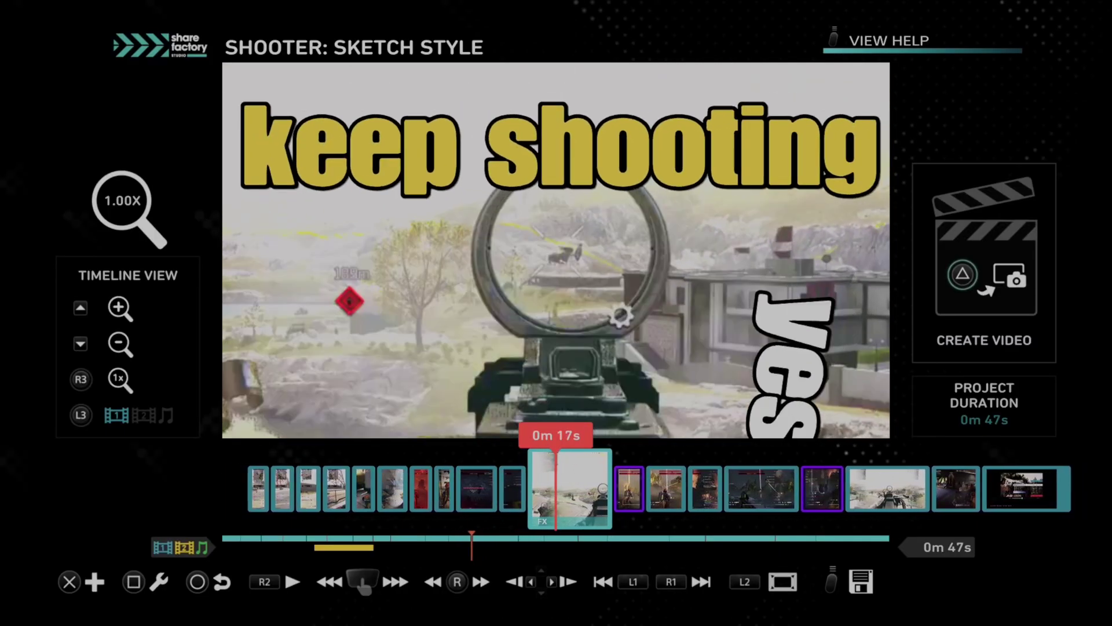
- Scrub forward from the text overlay clip to review the following footage up to 0m 25s
{"action": "key", "text": "Return"}
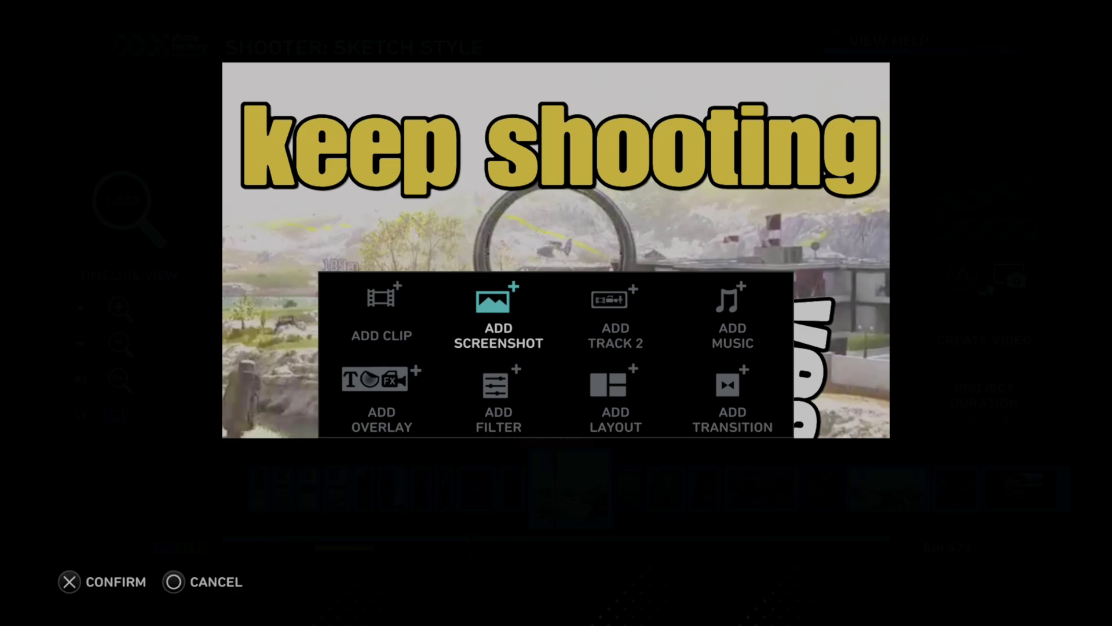
{"action": "key", "text": "Escape"}
{"action": "key", "text": "Right"}
{"action": "key", "text": "Right"}
{"action": "key", "text": "Right"}
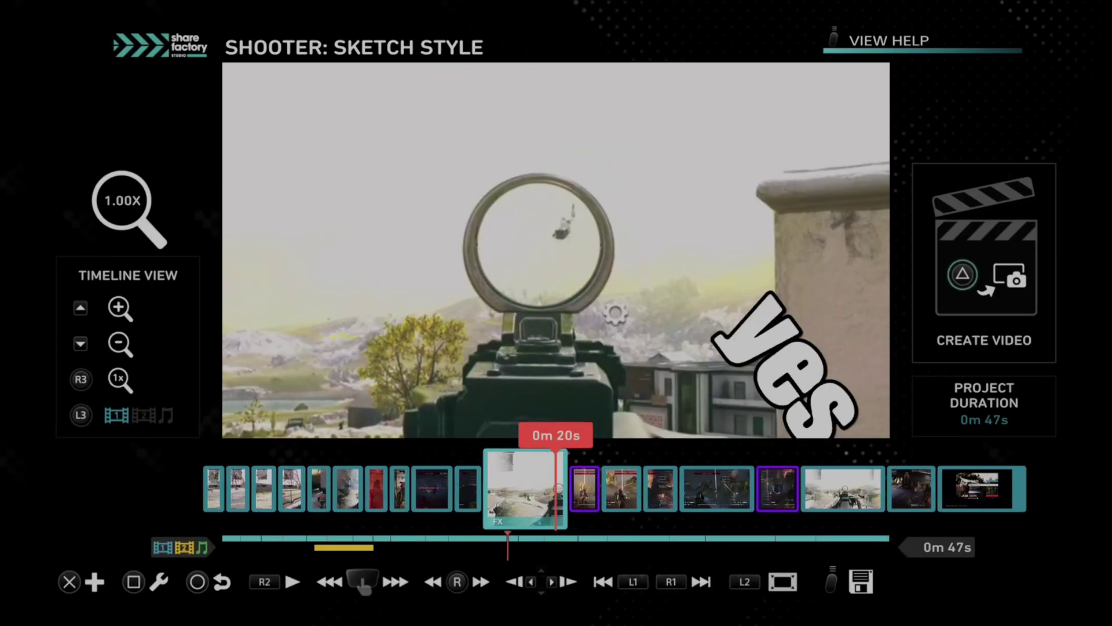
{"action": "key", "text": "Right"}
{"action": "key", "text": "Right"}
{"action": "key", "text": "Right"}
{"action": "key", "text": "Right"}
{"action": "key", "text": "Right"}
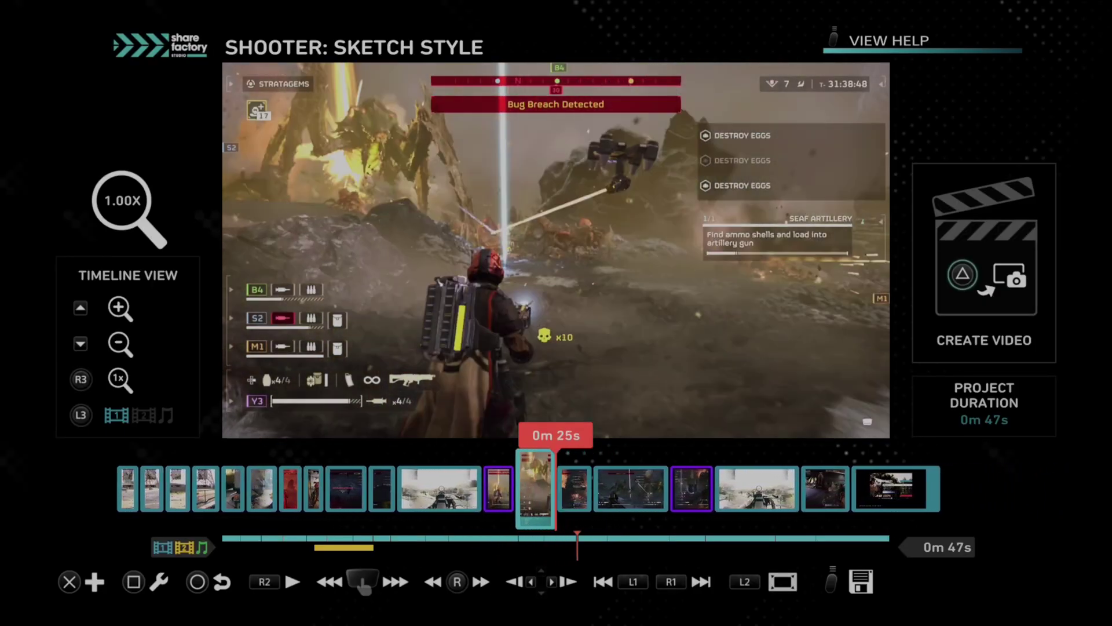